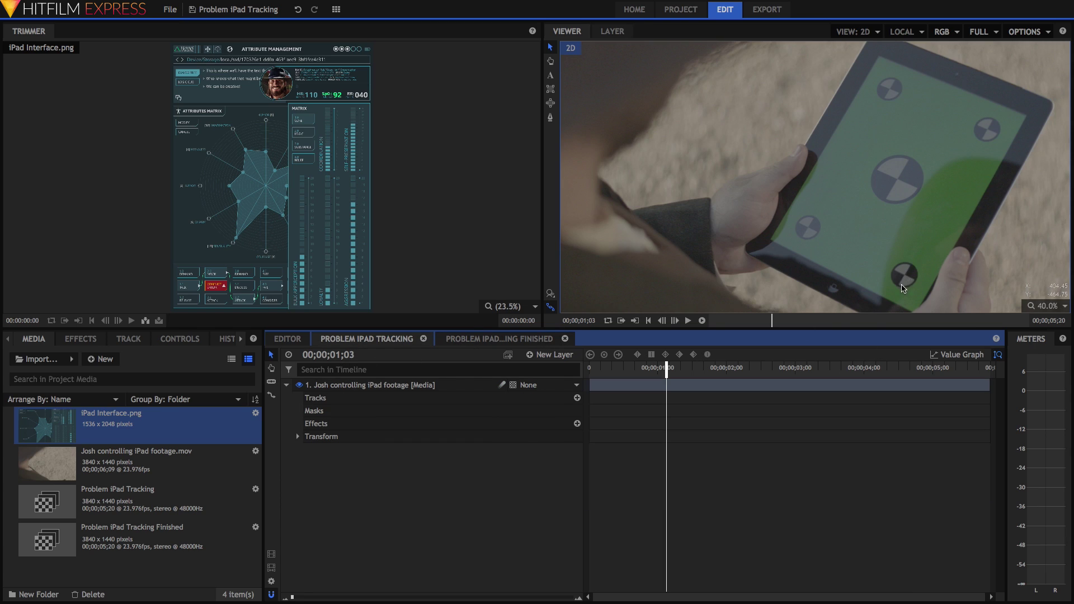
Step: Preview the clip, then add a Double Points tracker to the iPad footage
drag(615, 373, 892, 385)
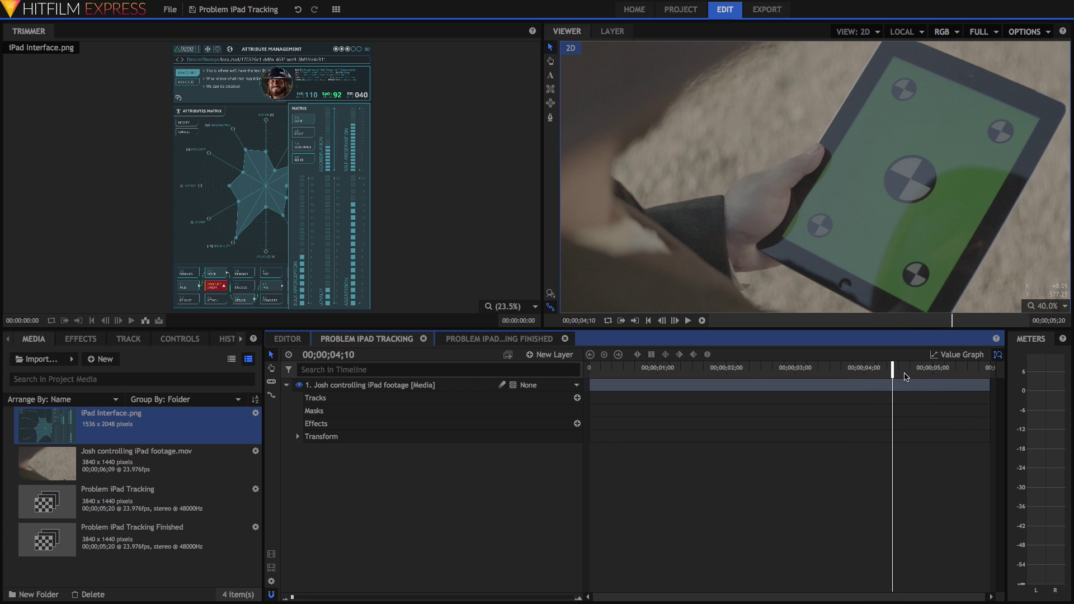
drag(907, 376, 790, 381)
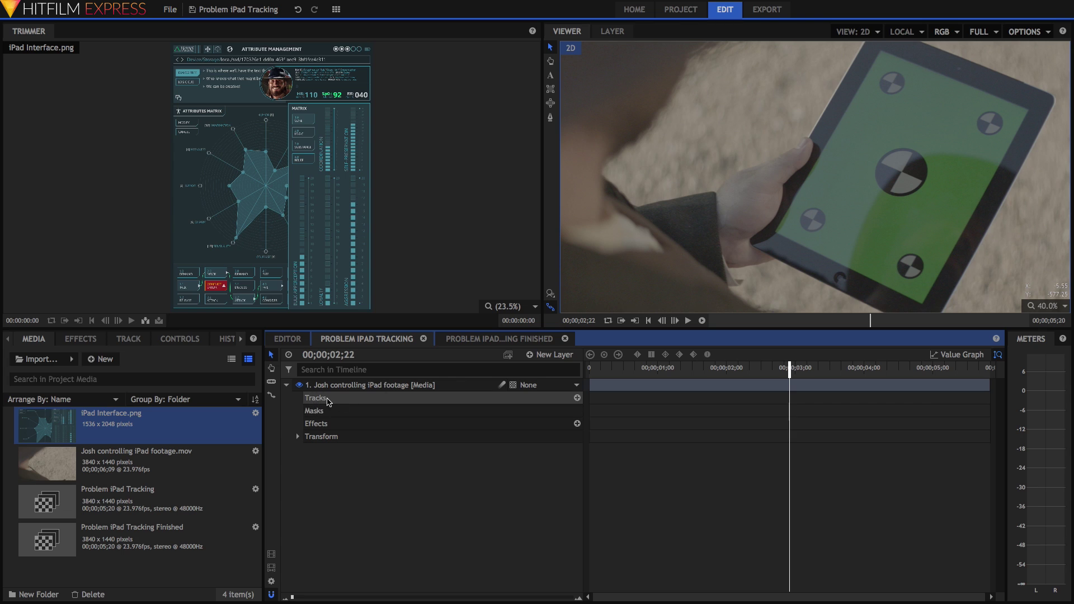
click(577, 397)
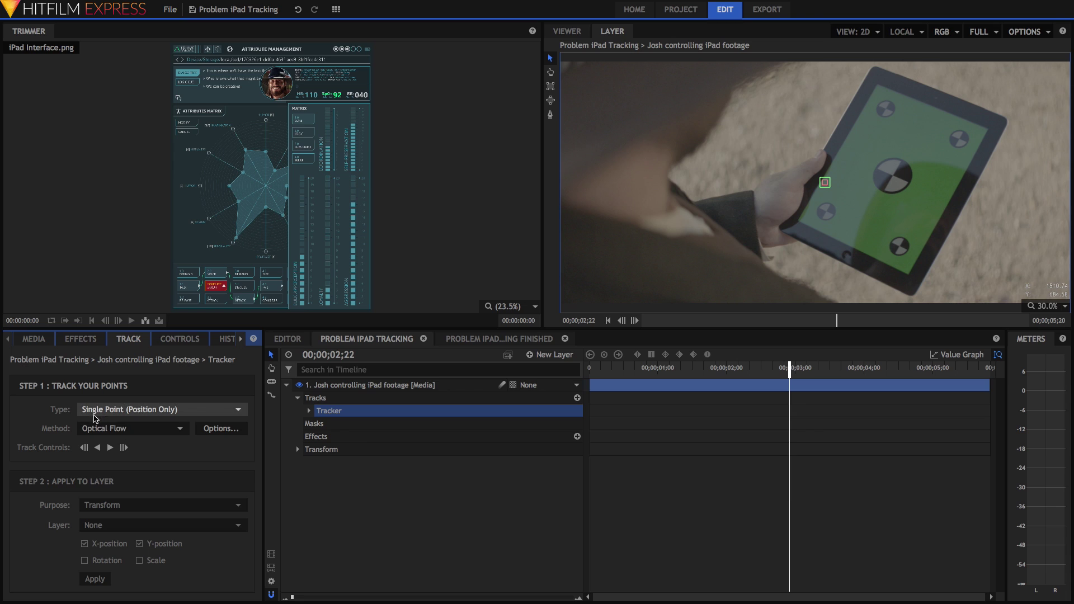
click(119, 415)
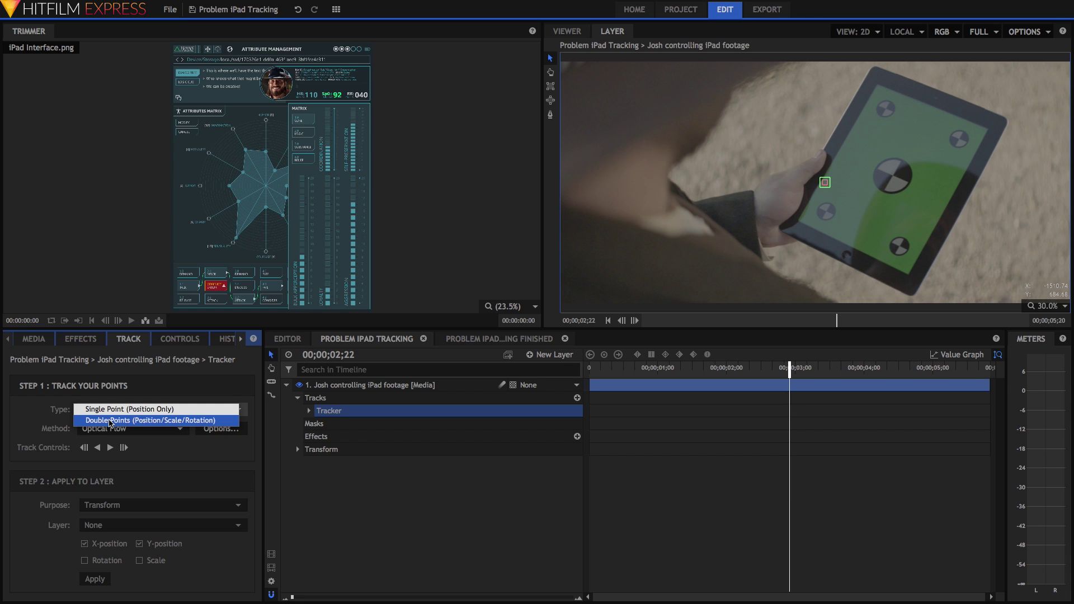
click(109, 421)
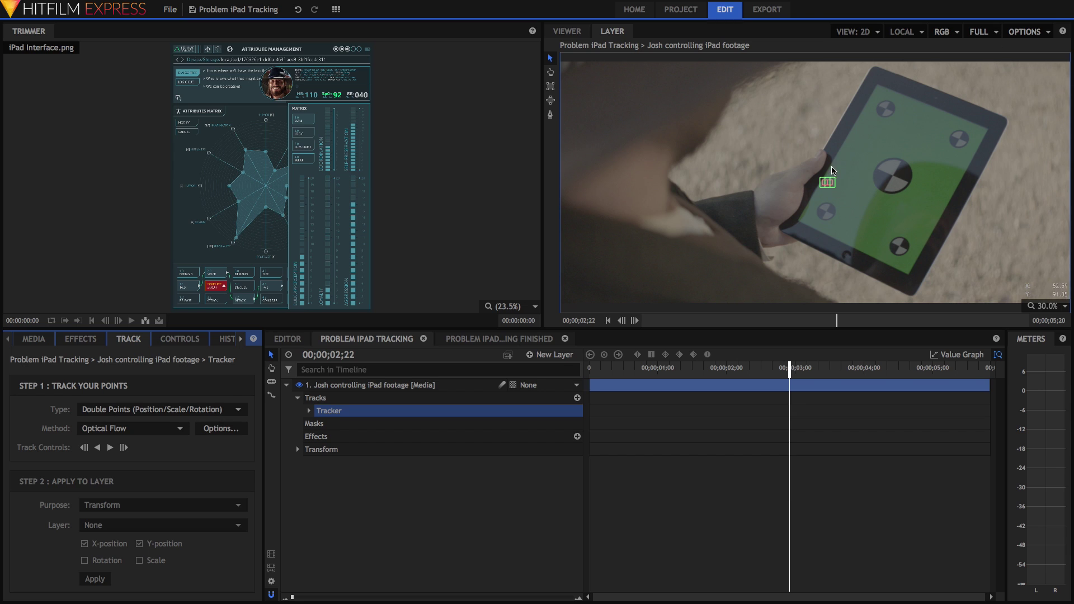
Step: Place the tracker points on the lower-left and upper-left circular targets, enlarging the search area
scroll(839, 184, up, 4)
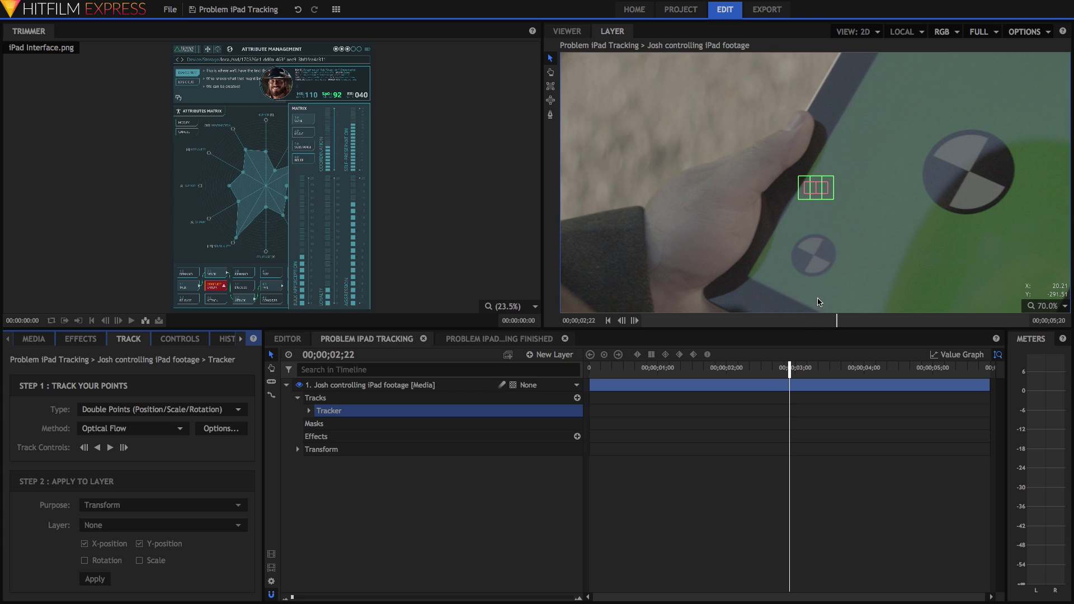
click(809, 193)
drag(809, 193, 814, 262)
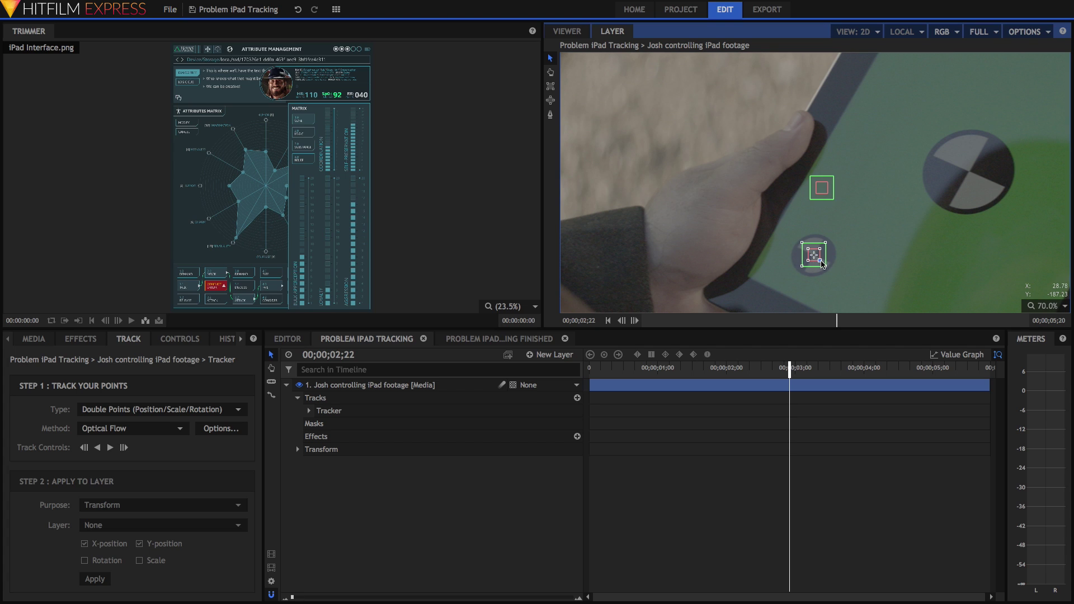
mouse_move(823, 264)
mouse_down()
mouse_move(843, 284)
mouse_move(825, 265)
mouse_up()
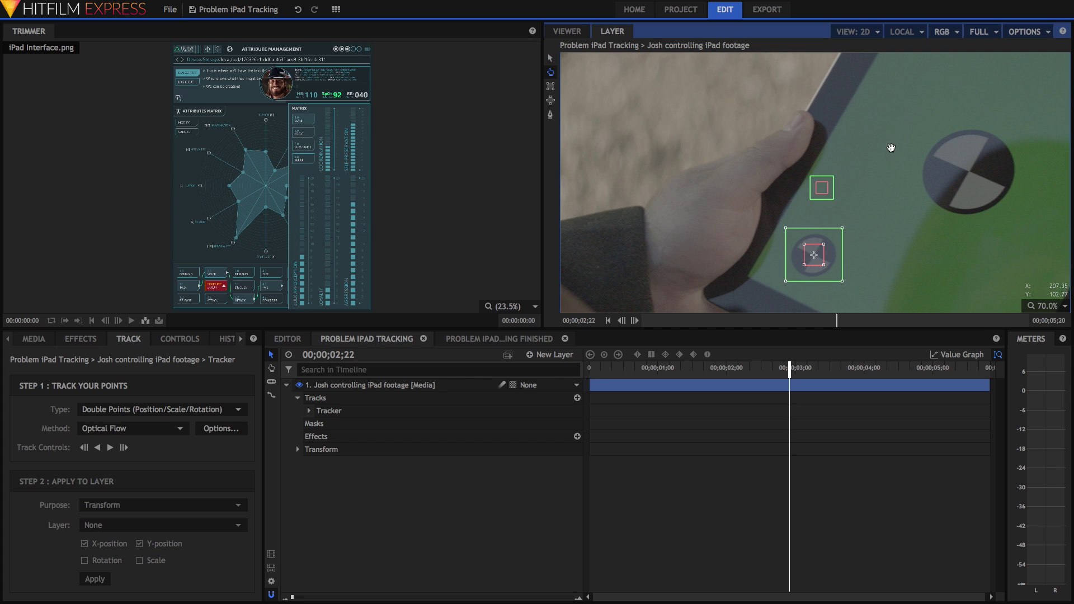
drag(892, 148, 777, 235)
drag(712, 282, 852, 115)
scroll(851, 116, down, 2)
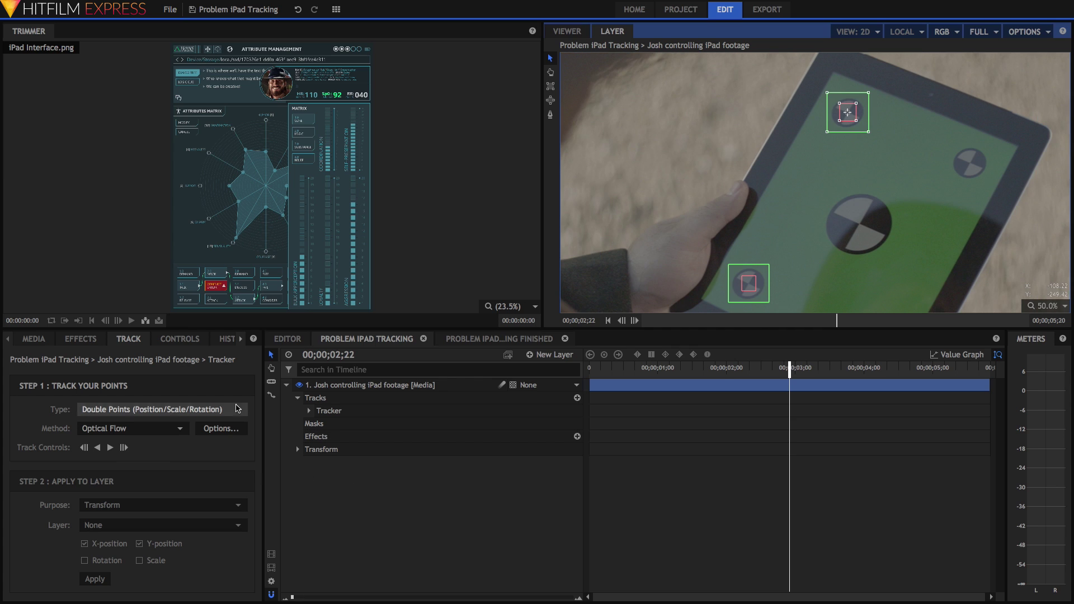
Step: Track both points forward, then backward from frame 02;22 to the clip start, and scrub to verify
click(110, 448)
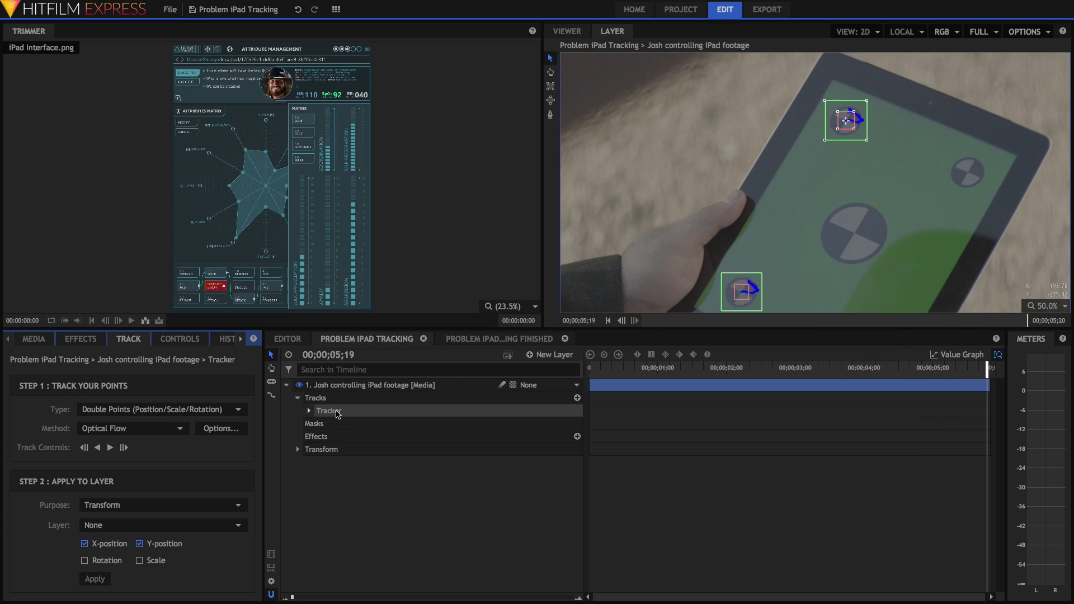
click(309, 412)
click(320, 424)
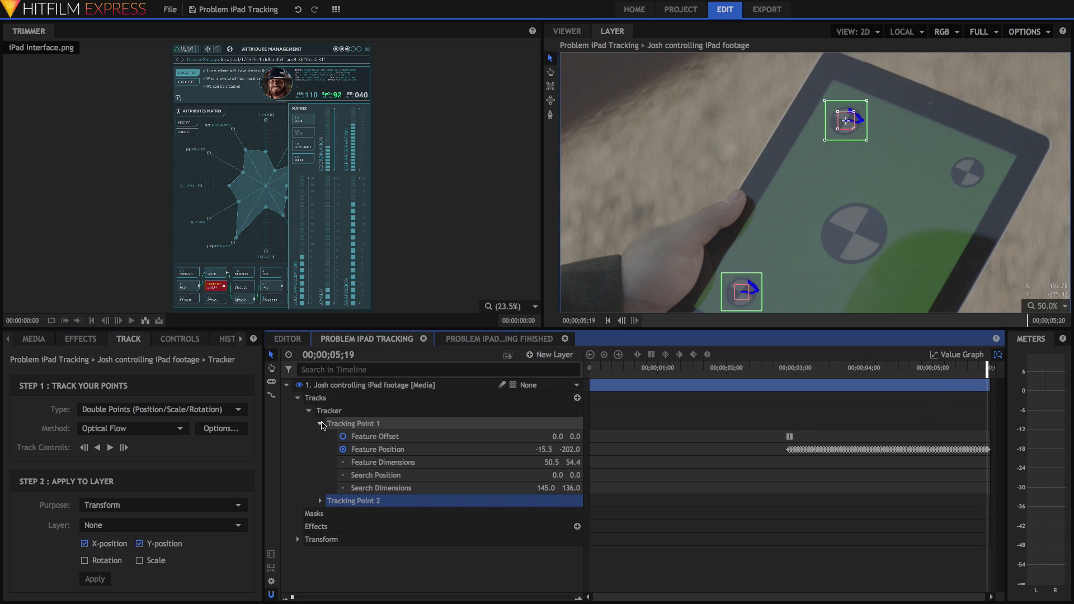
click(789, 370)
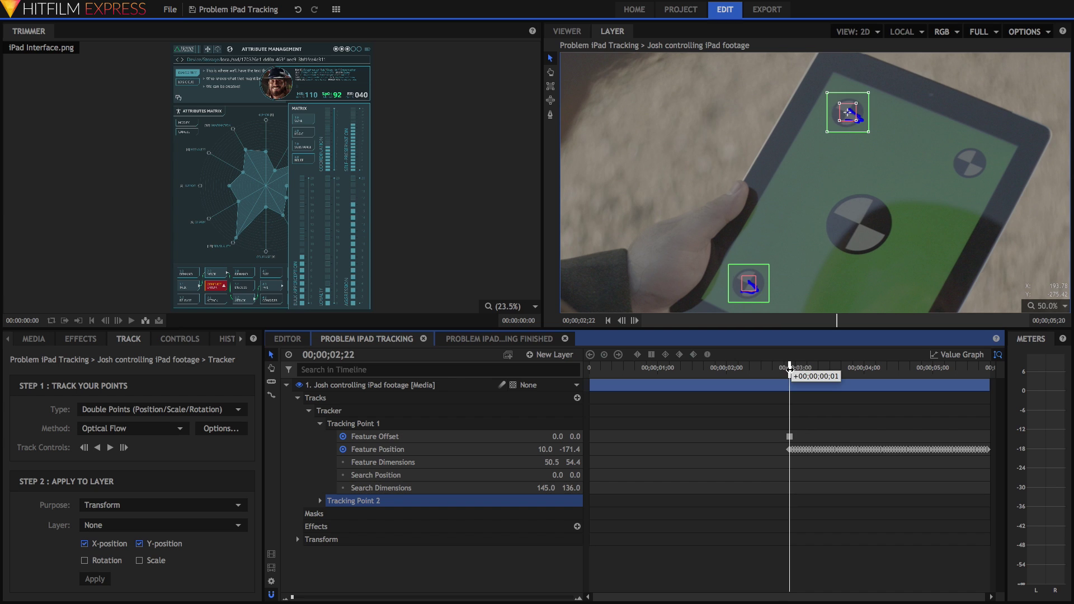
click(97, 447)
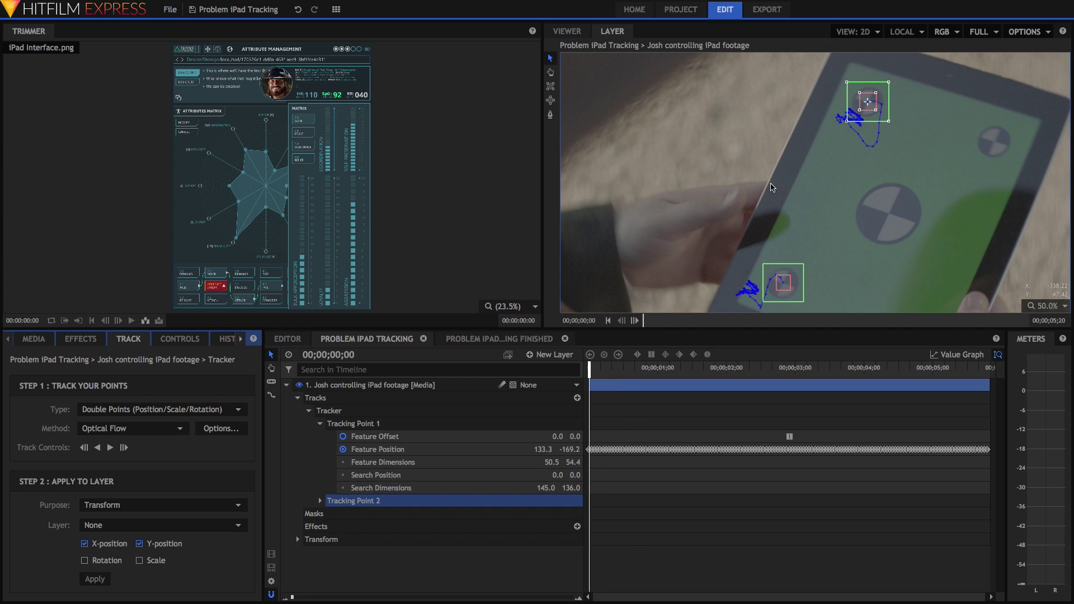
drag(609, 370, 649, 370)
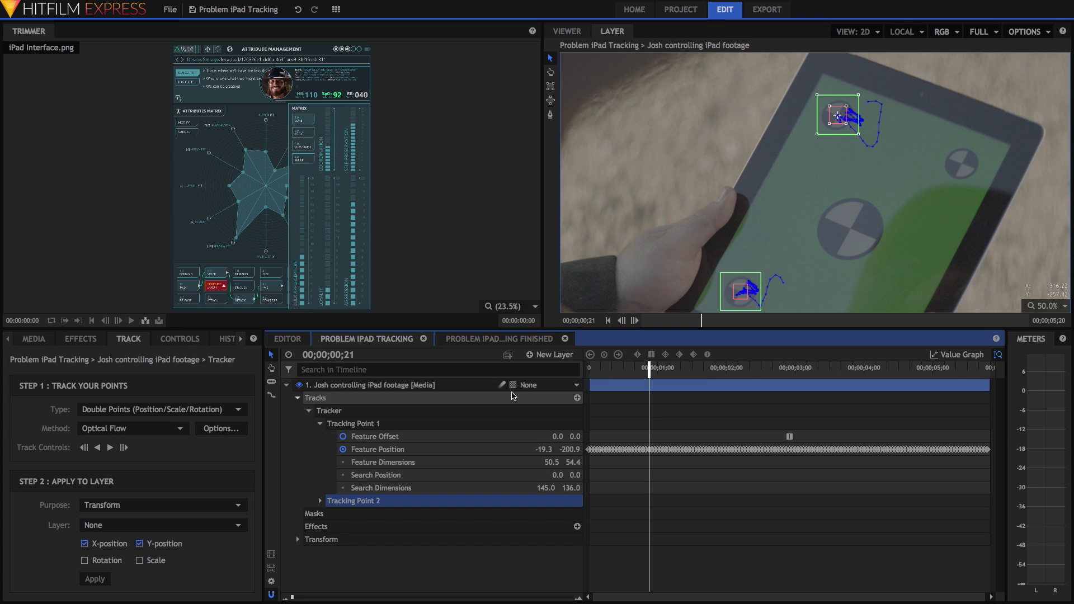
Step: Rename the tracker to 'Left Edge'
click(339, 414)
double_click(390, 412)
text(Lef)
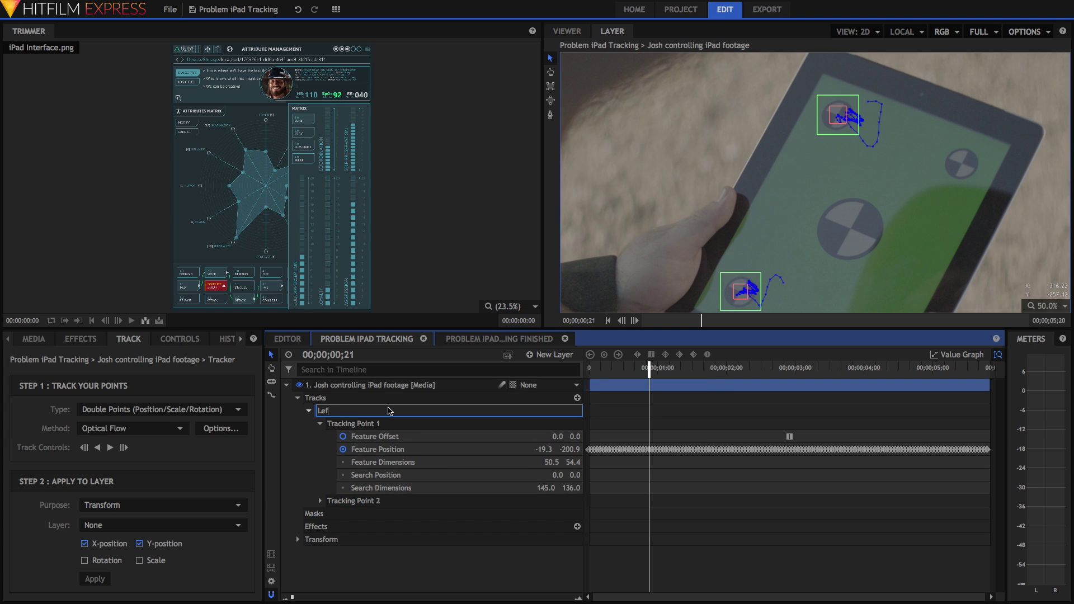
text(t Edge)
key(Return)
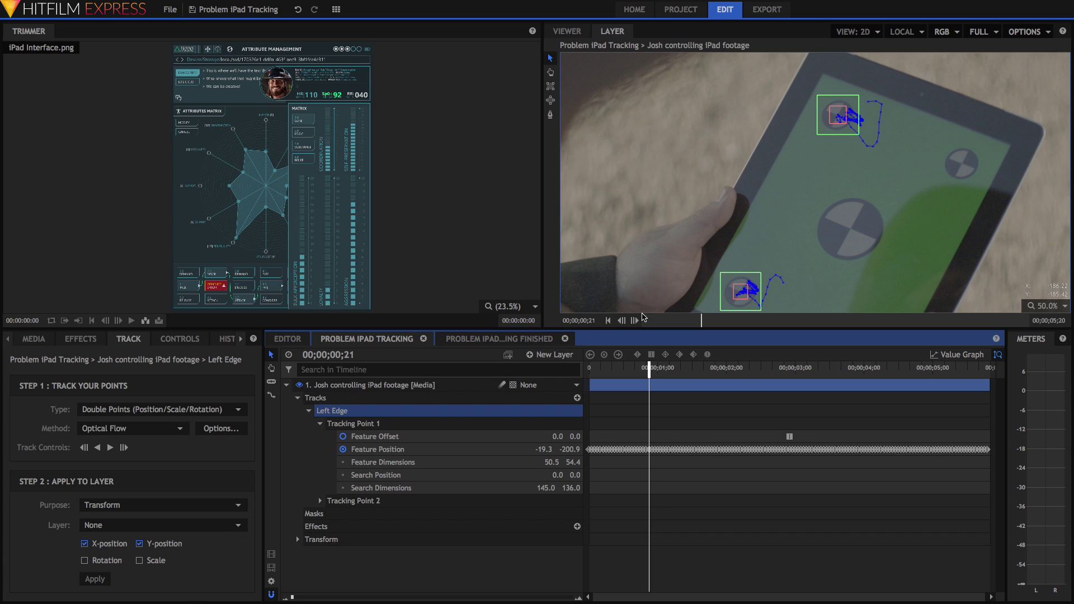
Step: Add a new Point layer named 'Left Edge'
click(551, 355)
click(540, 433)
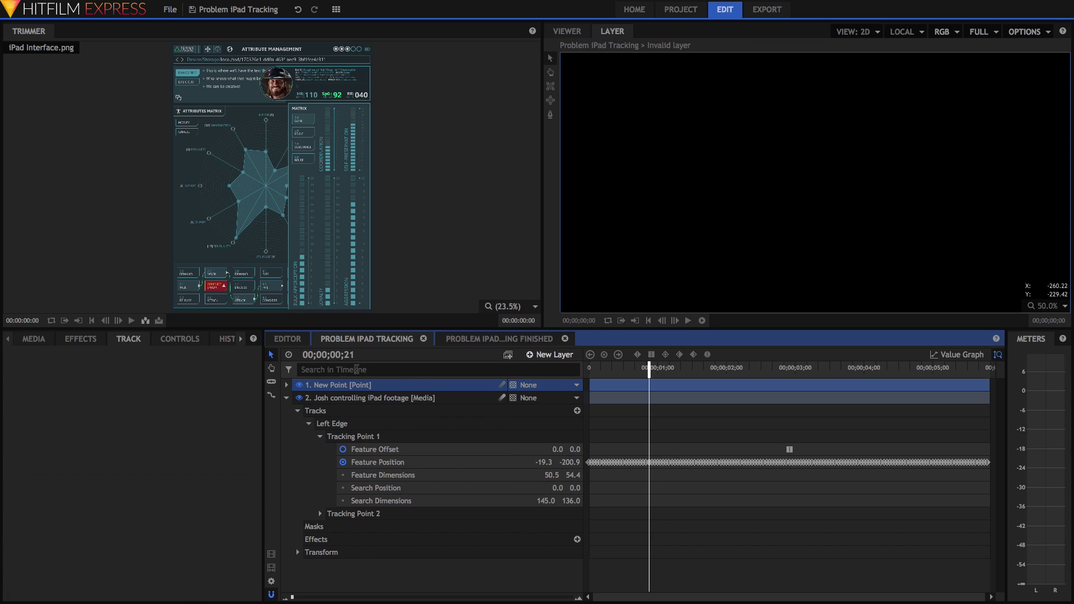
double_click(338, 386)
text(Left Edge)
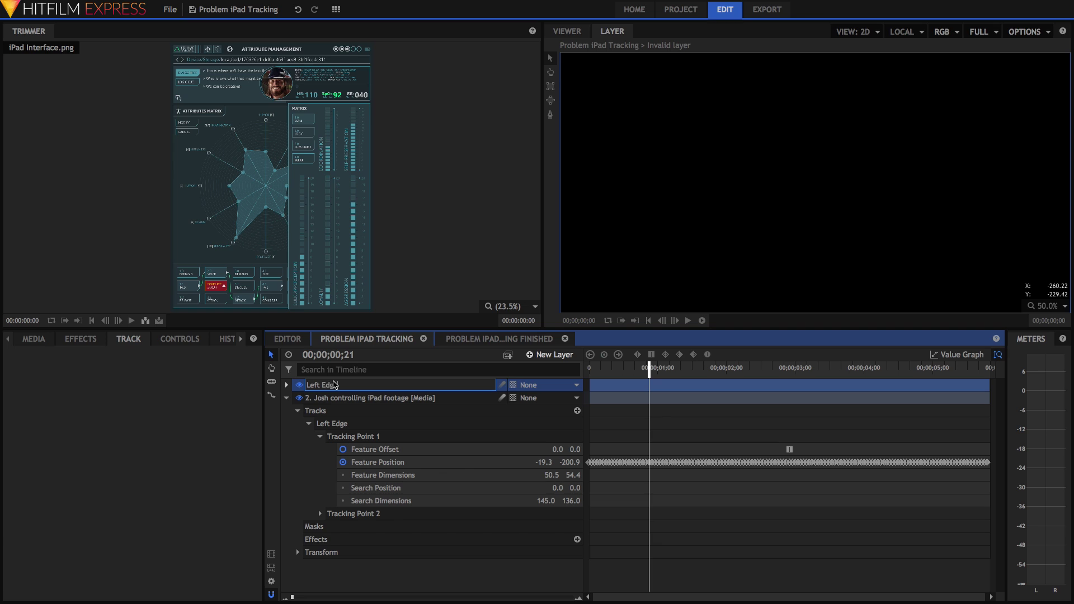
key(Return)
Step: Apply the Left Edge track with rotation and scale to the Left Edge point layer, then scrub to check
click(336, 424)
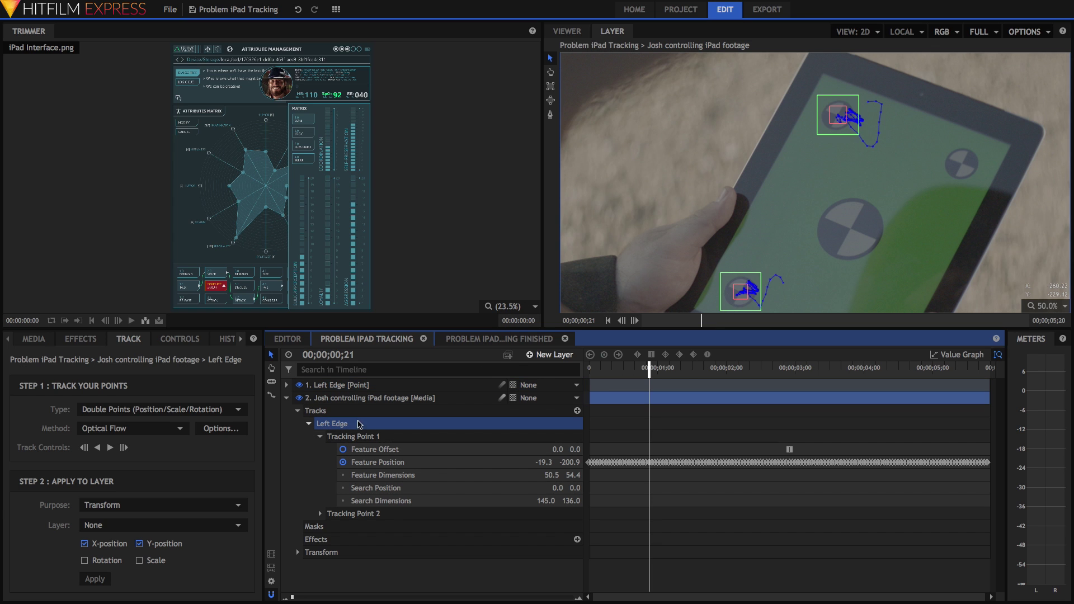
click(105, 562)
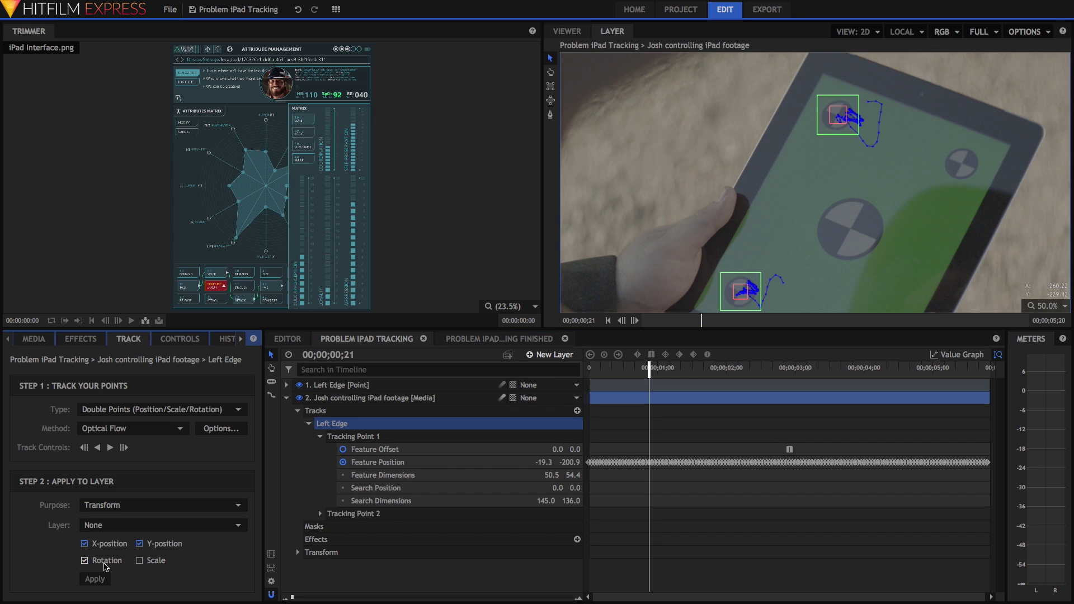
click(146, 562)
click(120, 529)
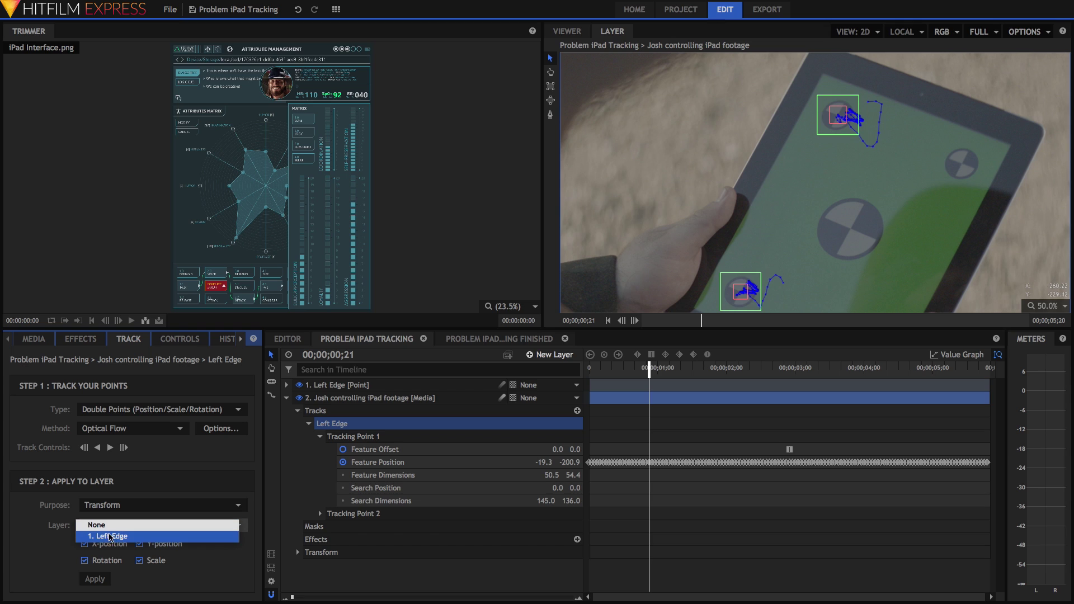
click(98, 537)
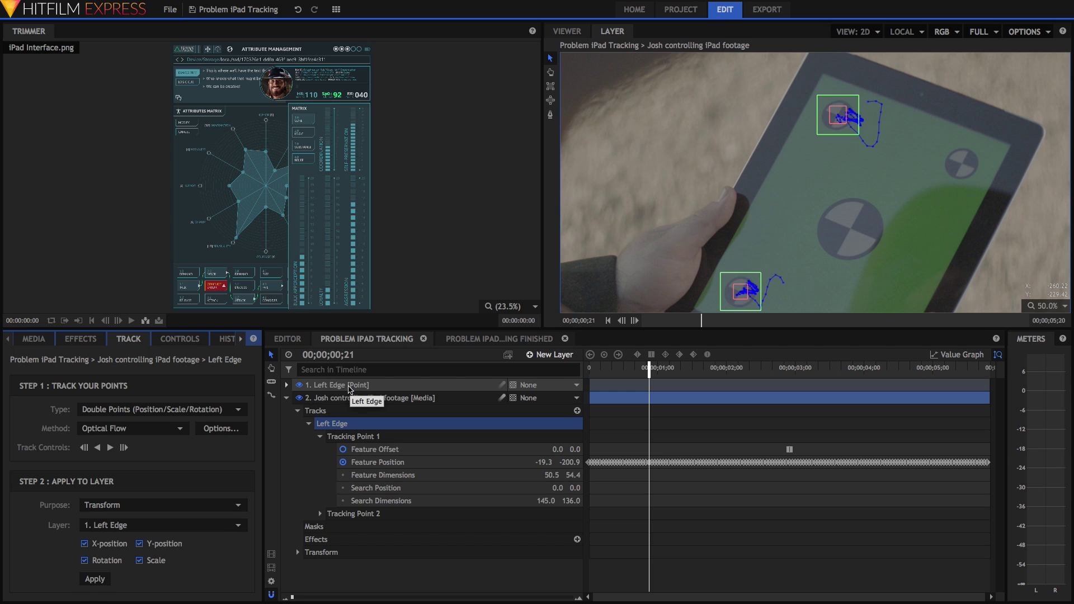
click(335, 386)
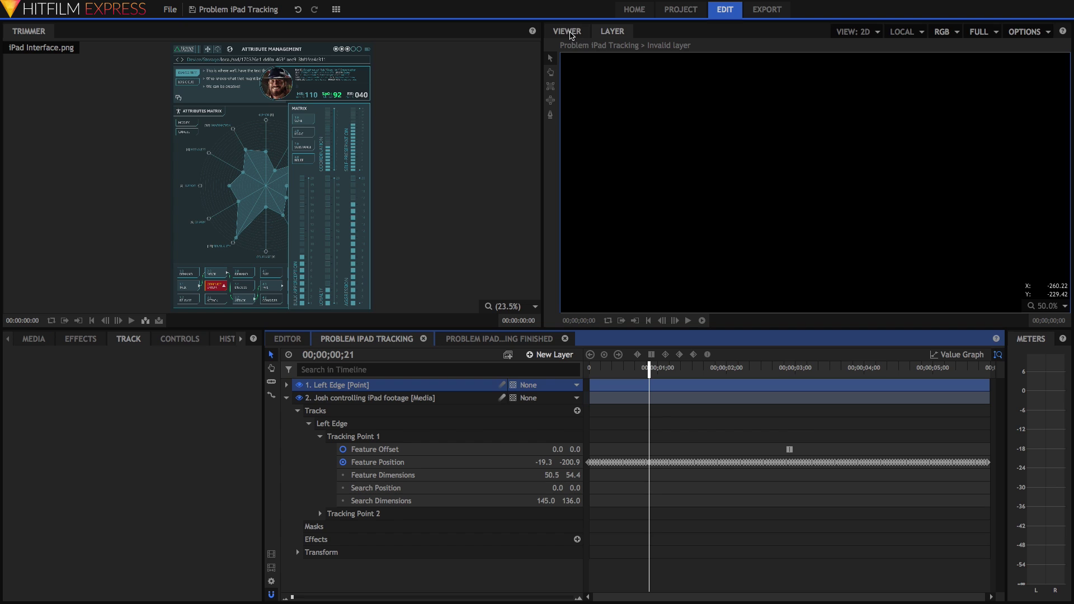
click(567, 32)
drag(648, 371, 677, 375)
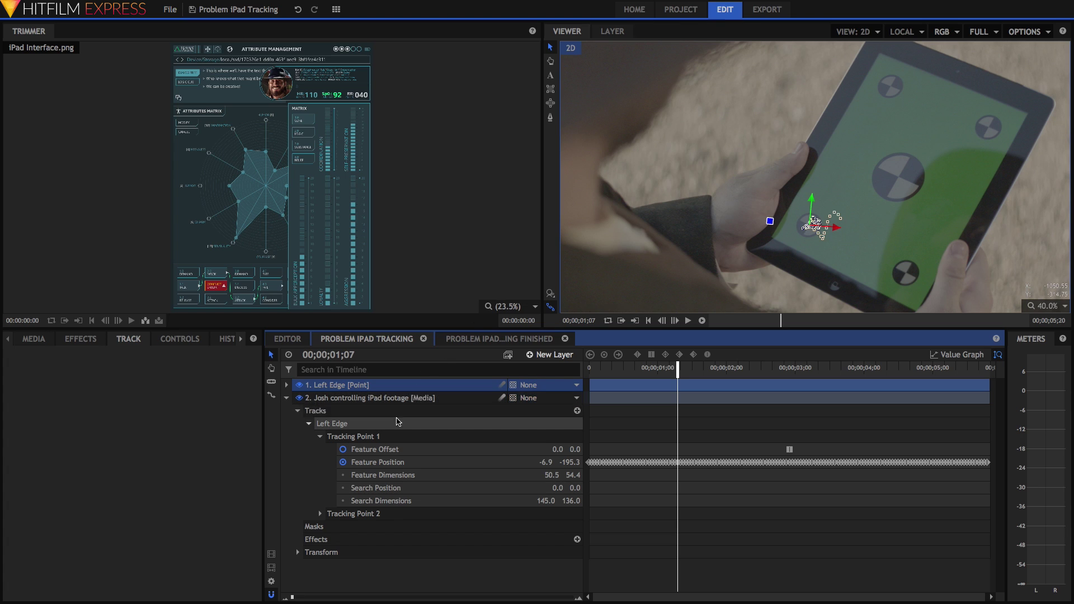
Step: Add a second Double Points tracker to the iPad footage
click(578, 412)
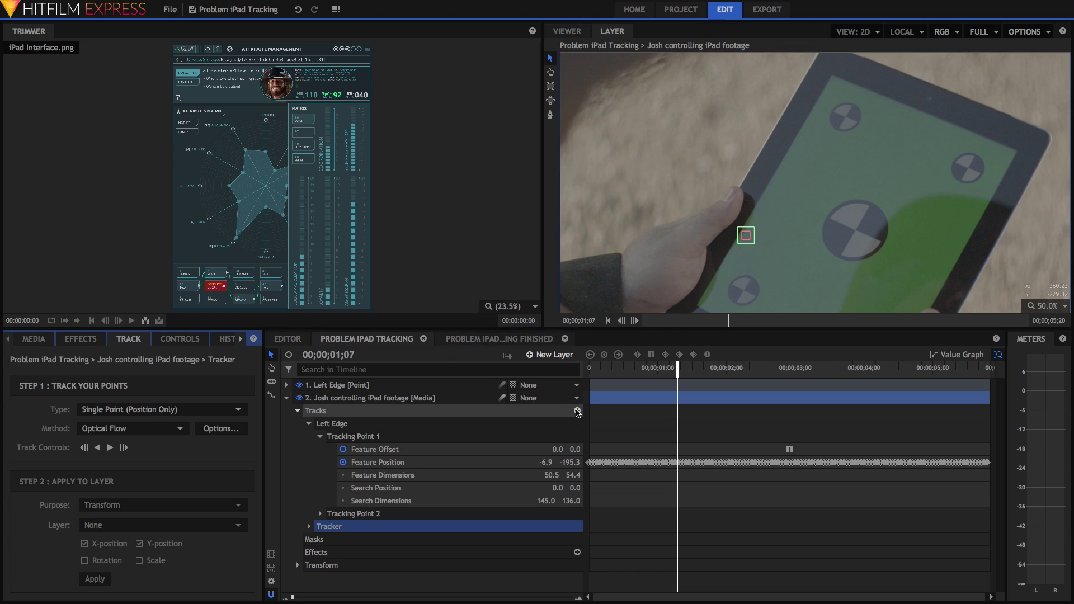
click(308, 425)
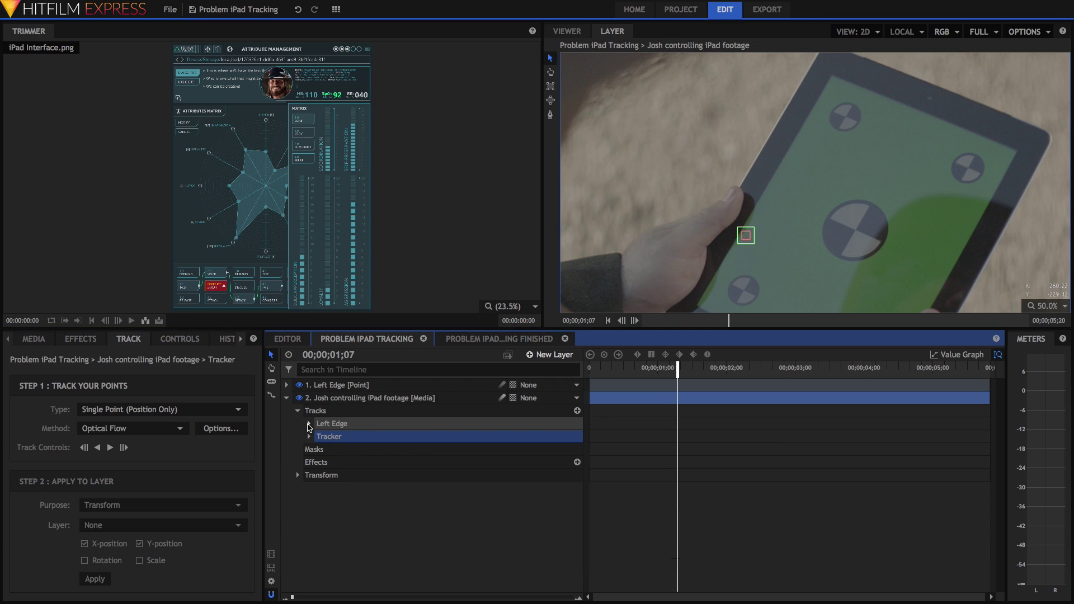
click(159, 414)
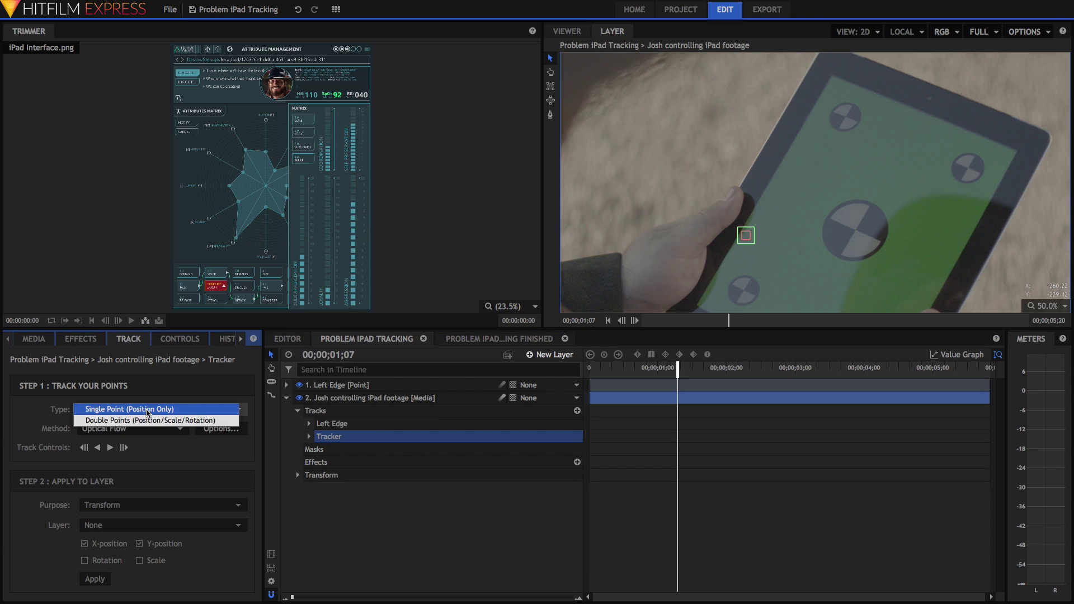
click(148, 423)
Step: Move both tracking points onto the top-edge markers and enlarge each point's search area
mouse_move(753, 235)
mouse_down()
mouse_move(963, 155)
mouse_move(969, 173)
mouse_up()
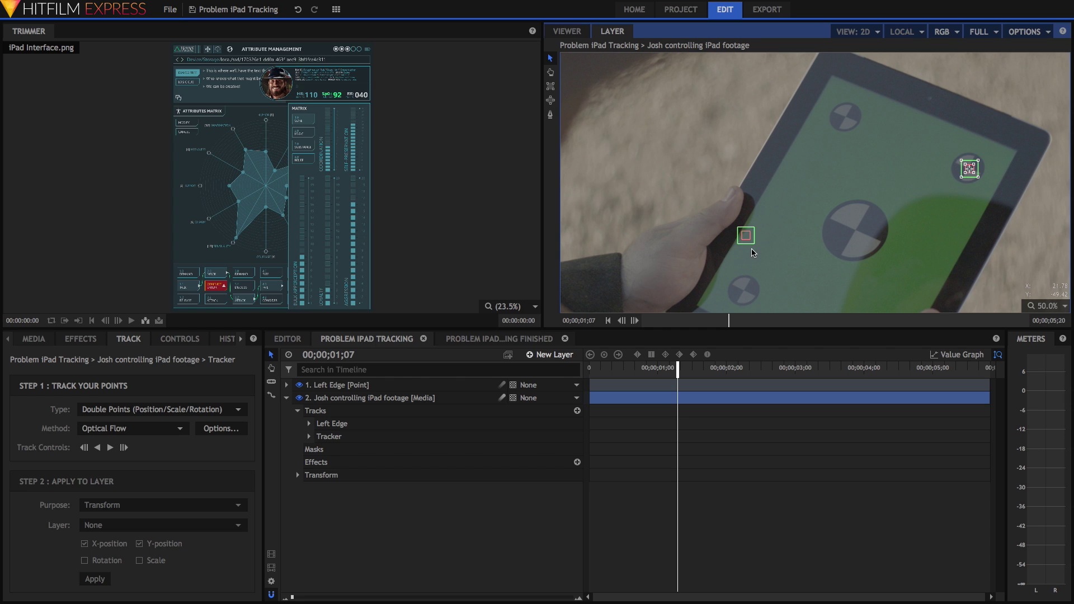
scroll(747, 237, up, 2)
mouse_move(746, 235)
mouse_down()
mouse_move(899, 66)
mouse_move(890, 68)
mouse_up()
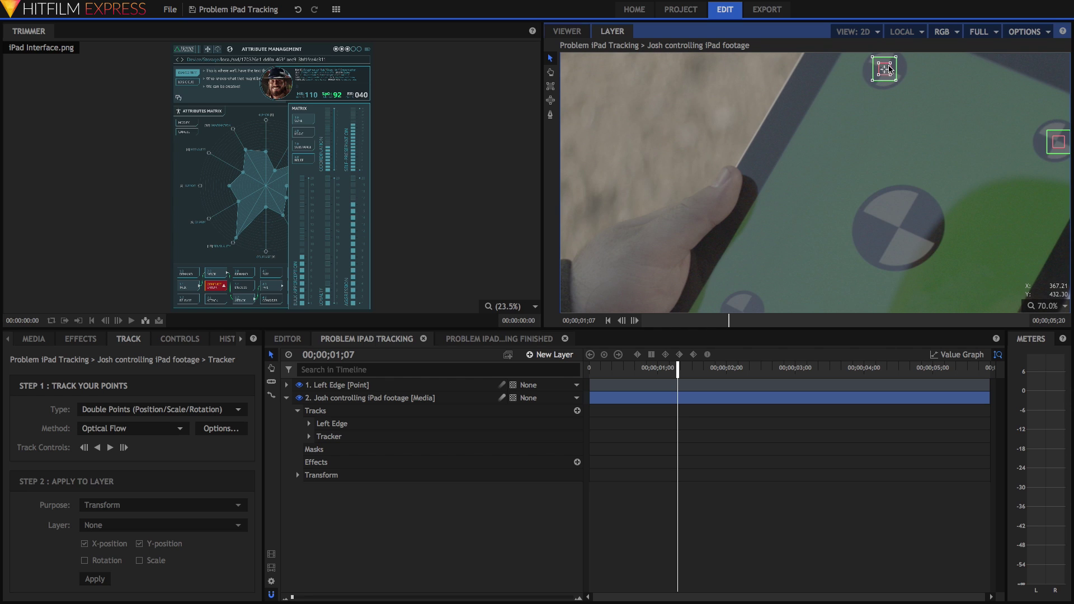
scroll(817, 225, down, 3)
scroll(785, 230, up, 3)
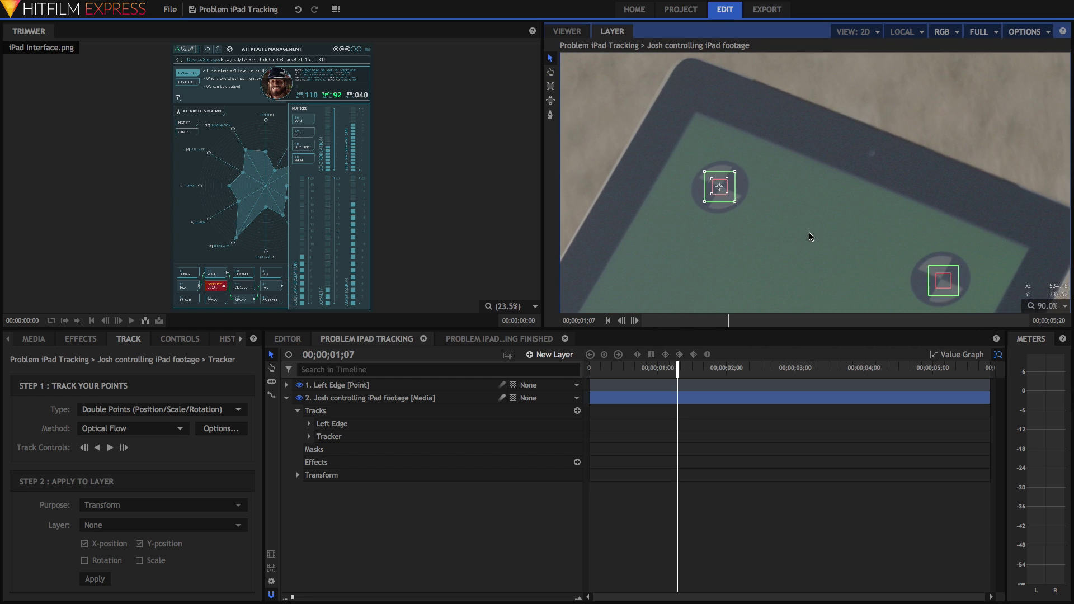
drag(811, 236, 816, 208)
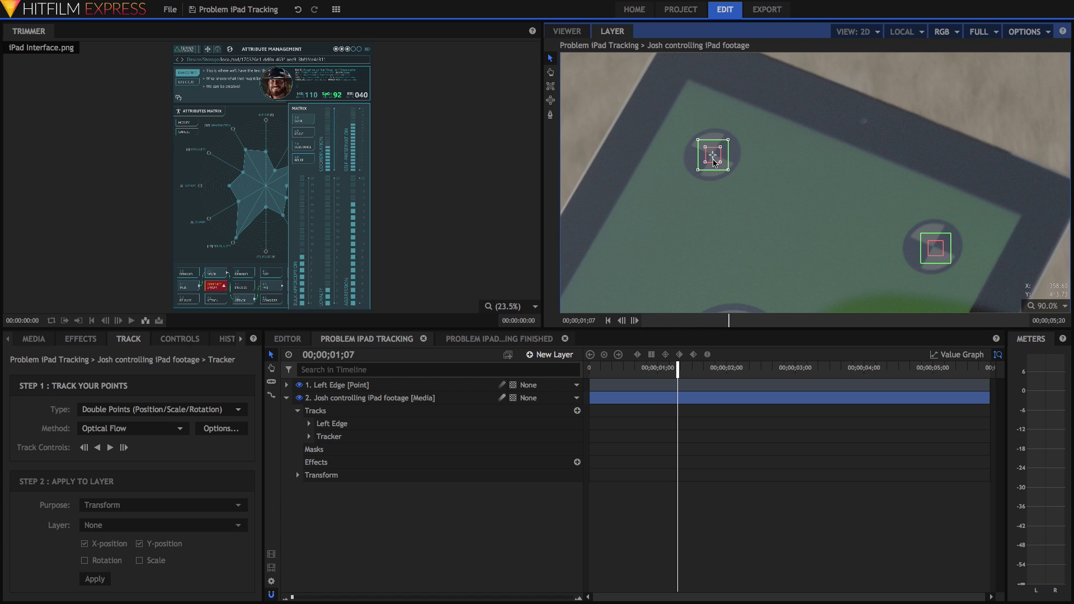
drag(714, 160, 727, 168)
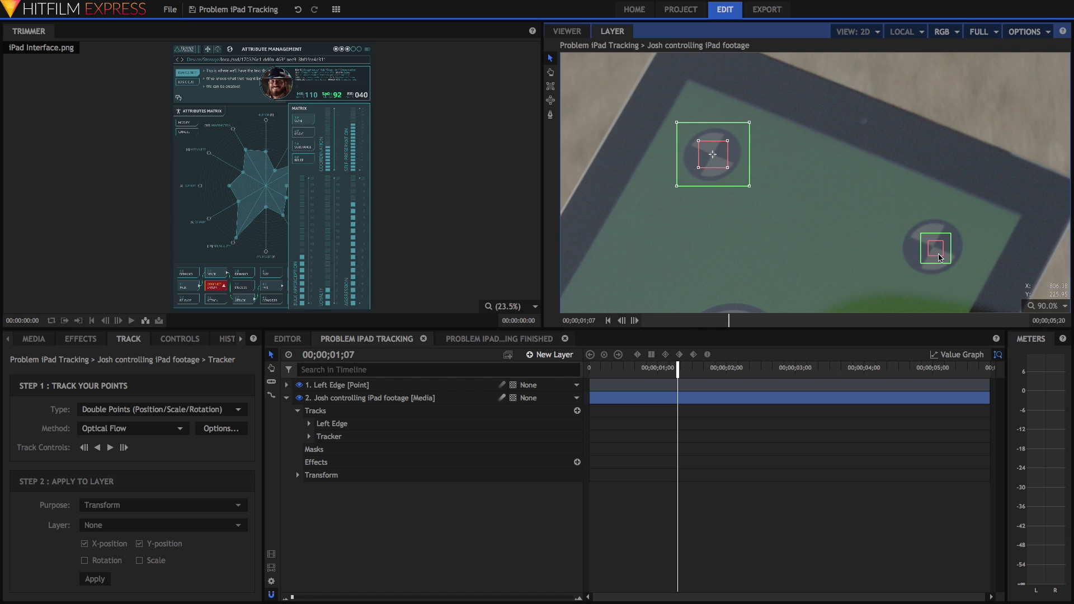
drag(938, 254, 945, 260)
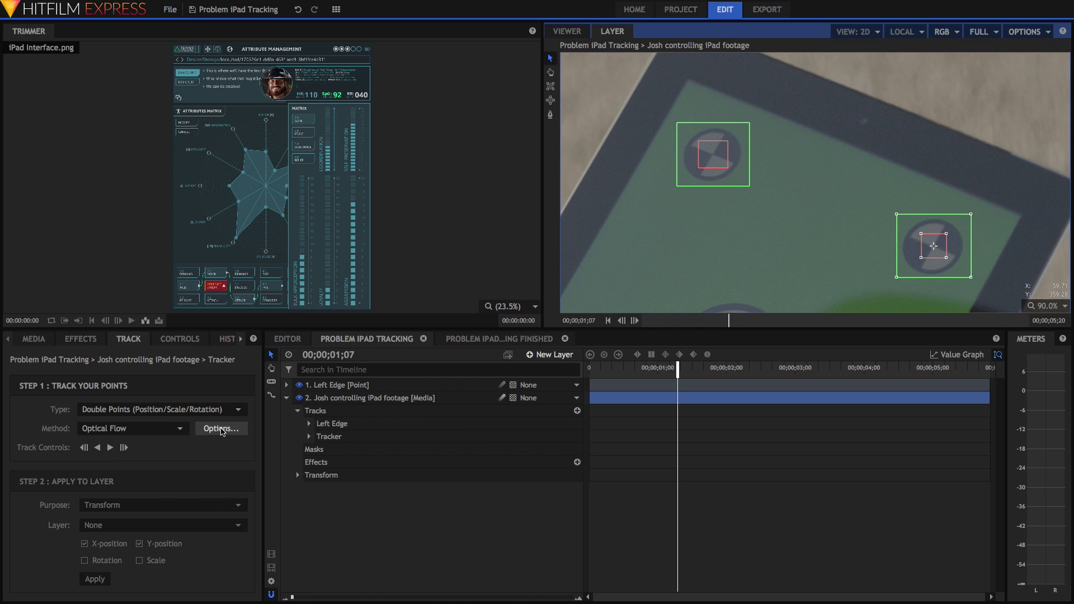
Step: Track both points forward, then backward from frame 01;07, and scrub to review the paths
click(110, 448)
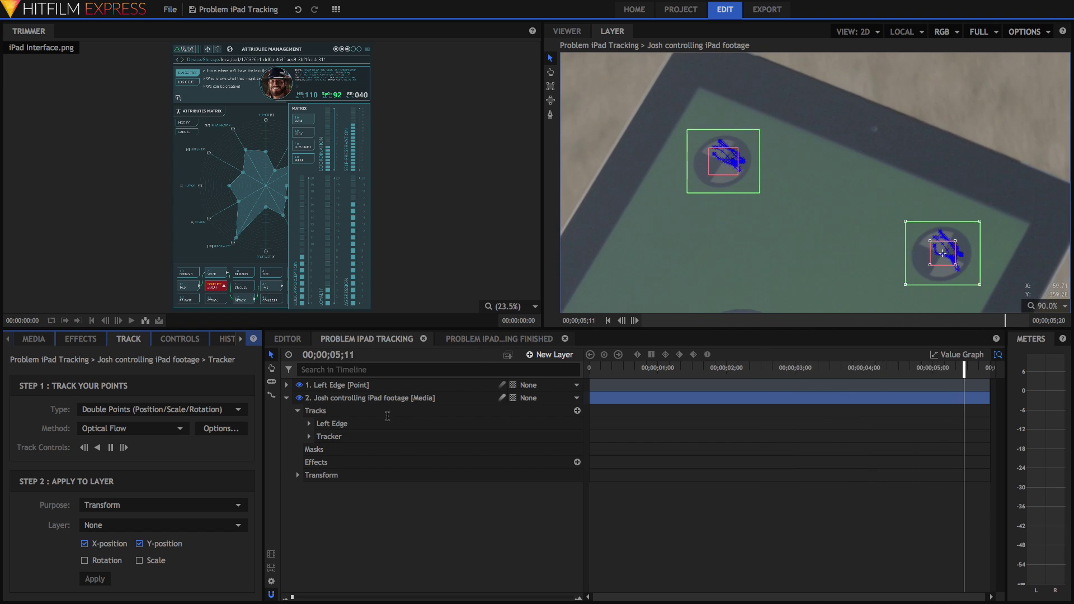
click(310, 436)
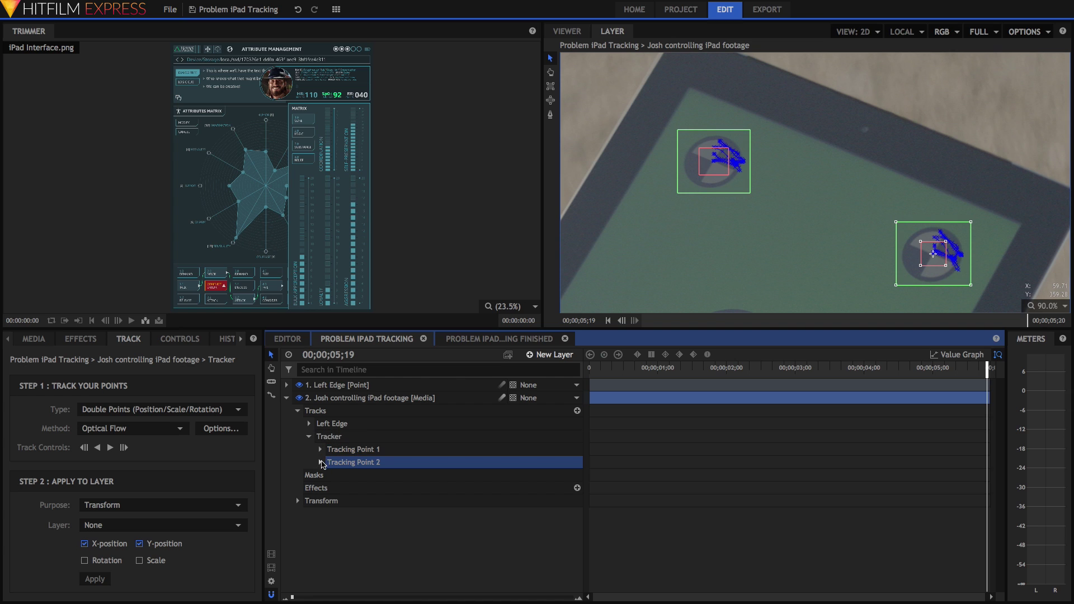
click(320, 462)
click(679, 374)
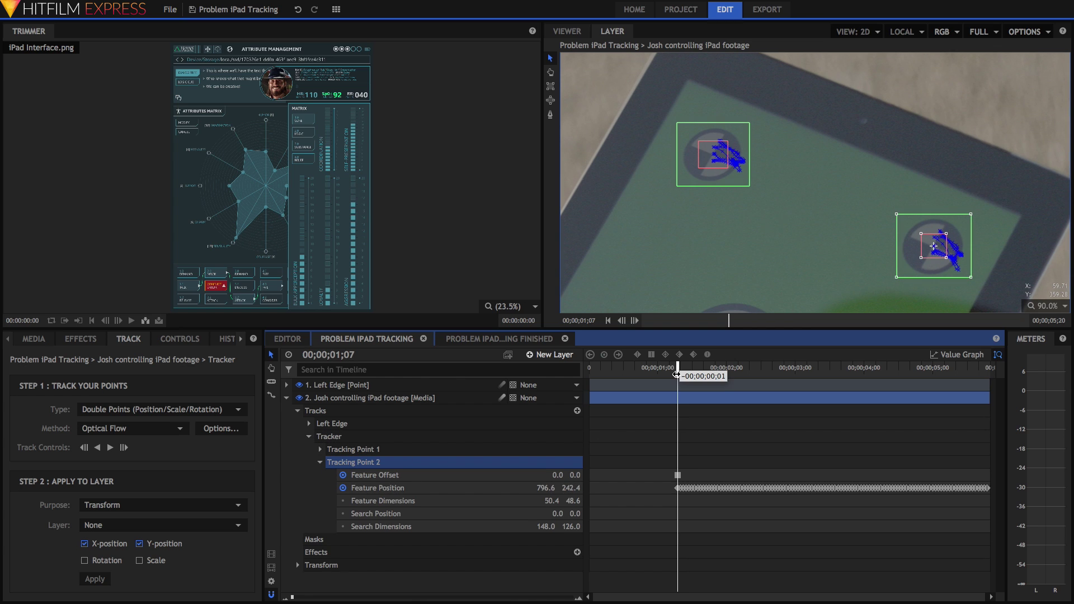
click(97, 449)
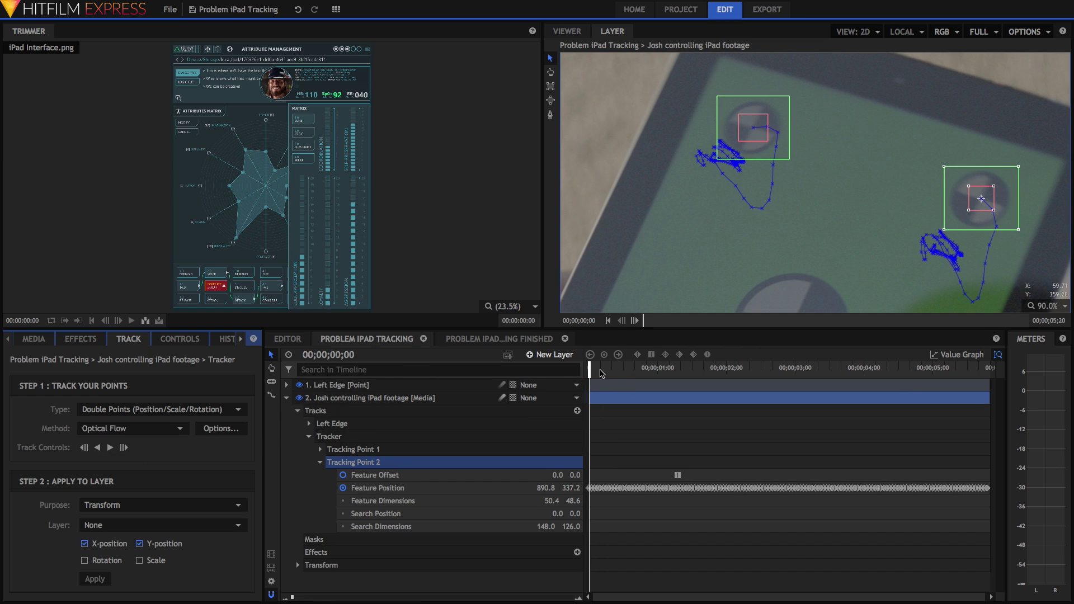
drag(601, 374, 625, 371)
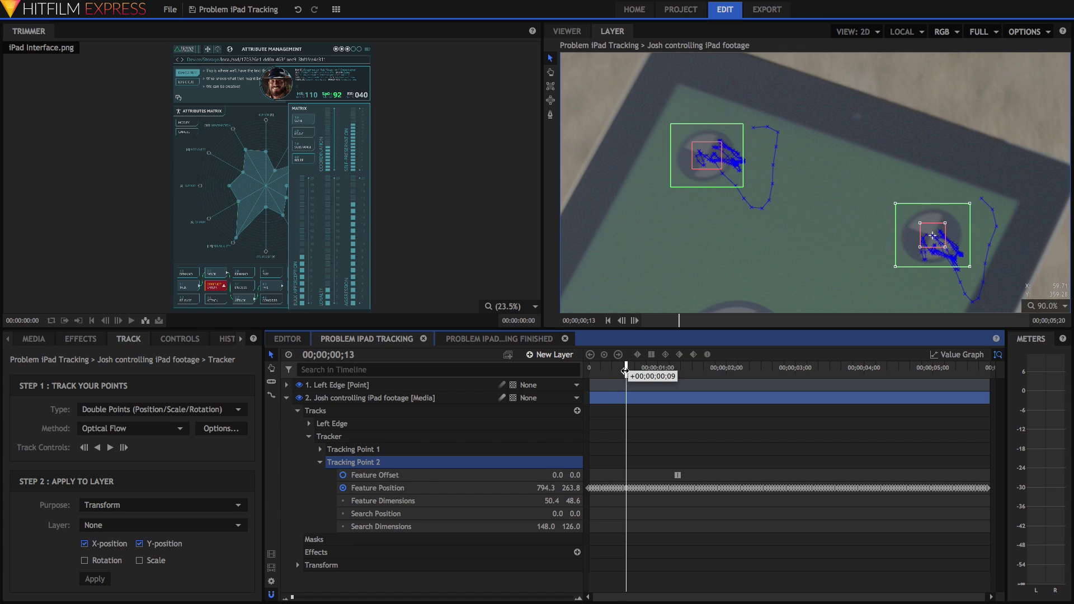
Step: Rename the second tracker to 'Top Edge'
double_click(333, 437)
text(Top Edge)
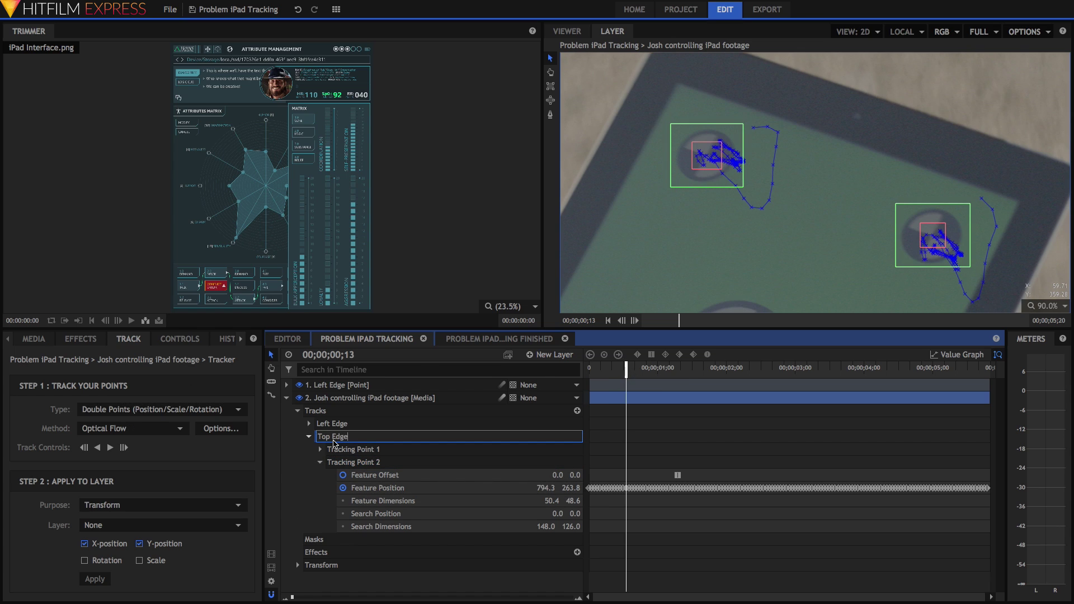
key(Return)
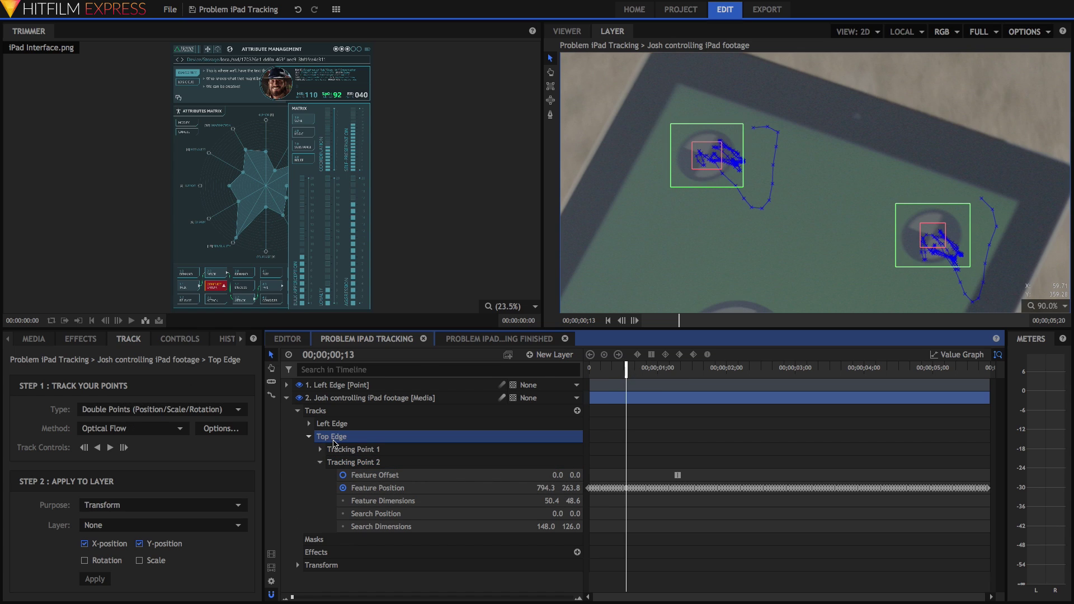
Step: Add a new Point layer named 'Top Edge'
click(555, 356)
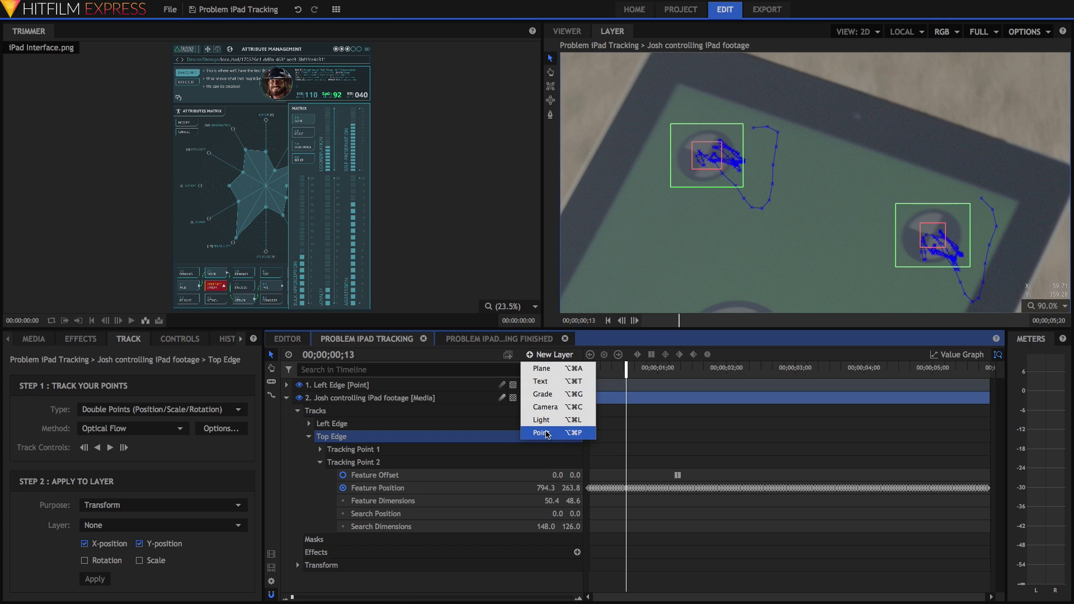
click(542, 433)
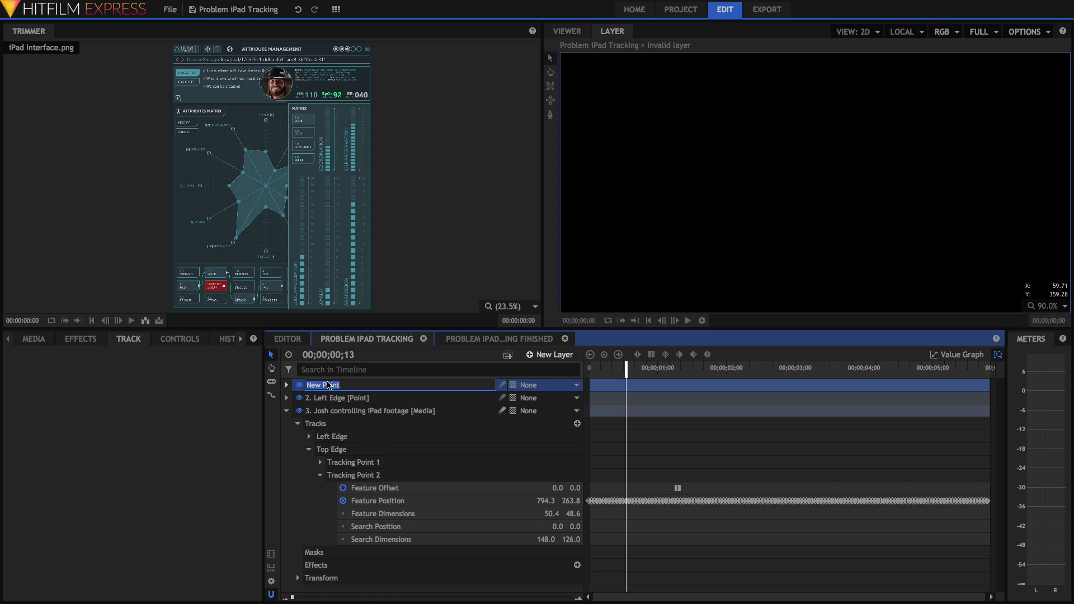
text(Top Edge)
key(Return)
Step: Apply the Top Edge track with rotation and scale to the Top Edge point layer
click(333, 450)
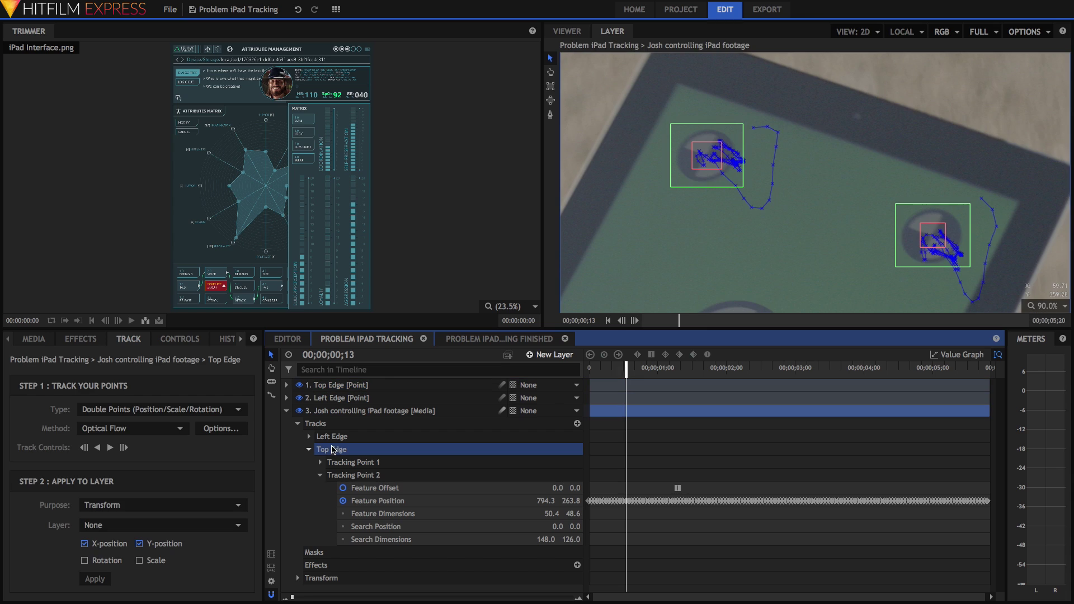
click(99, 559)
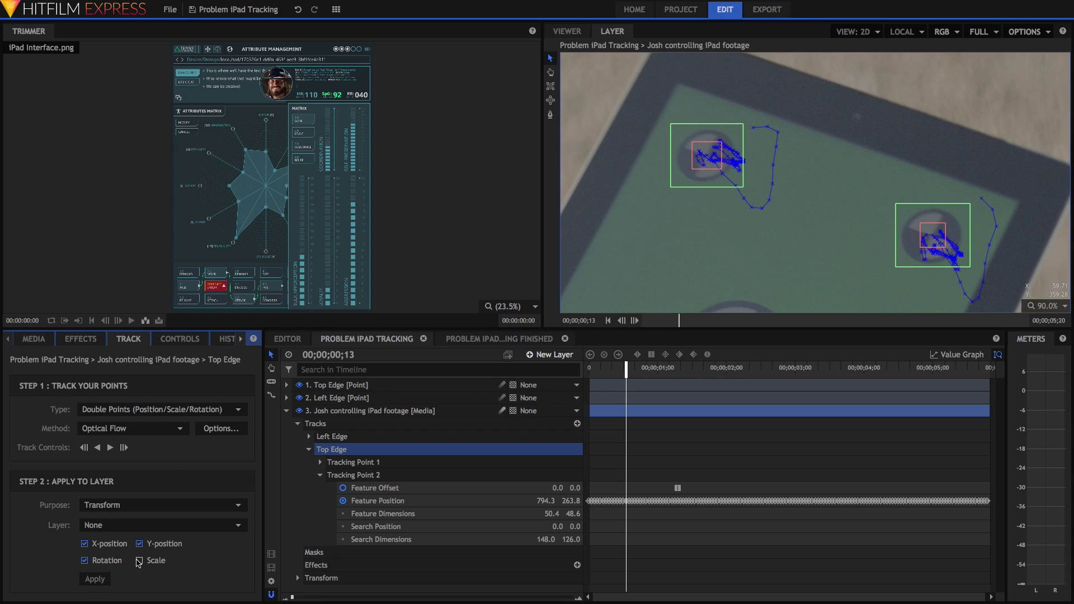
click(139, 560)
click(118, 524)
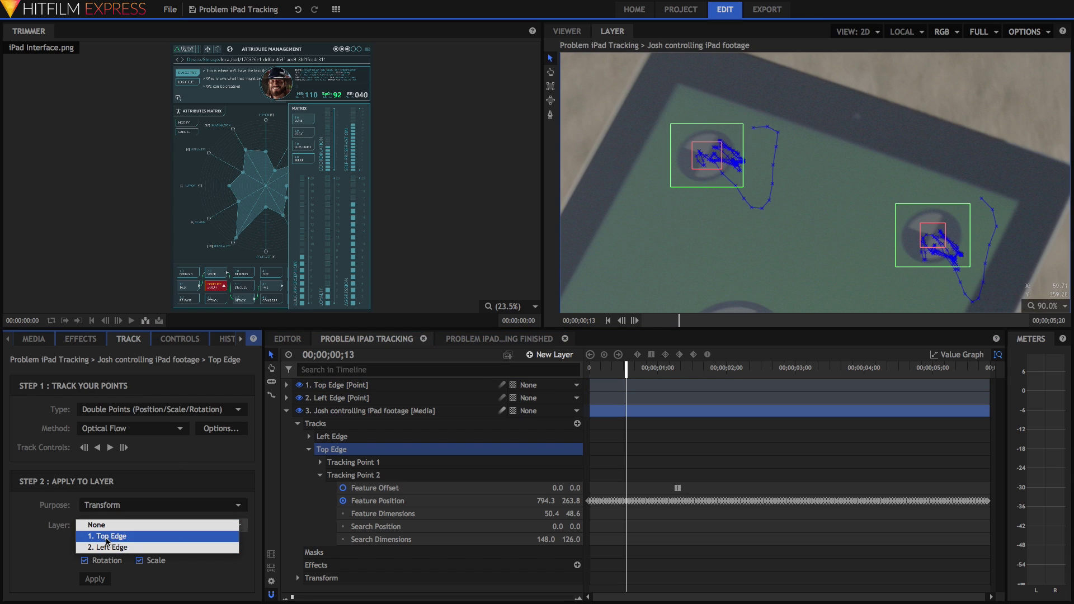
click(109, 537)
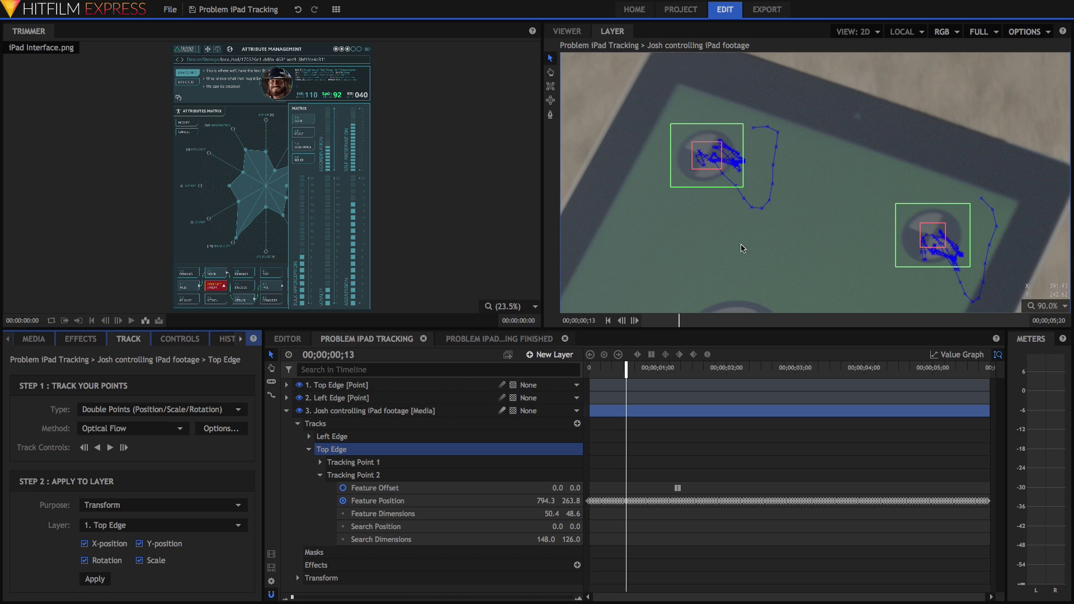
click(309, 450)
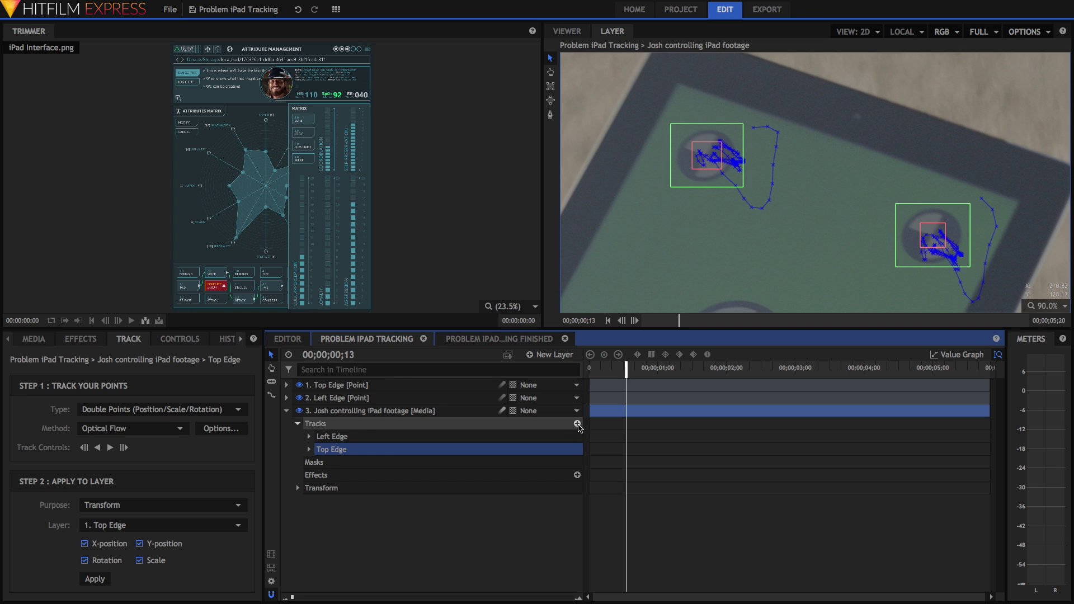
Step: Add a third tracker set to Double Points tracking
click(578, 424)
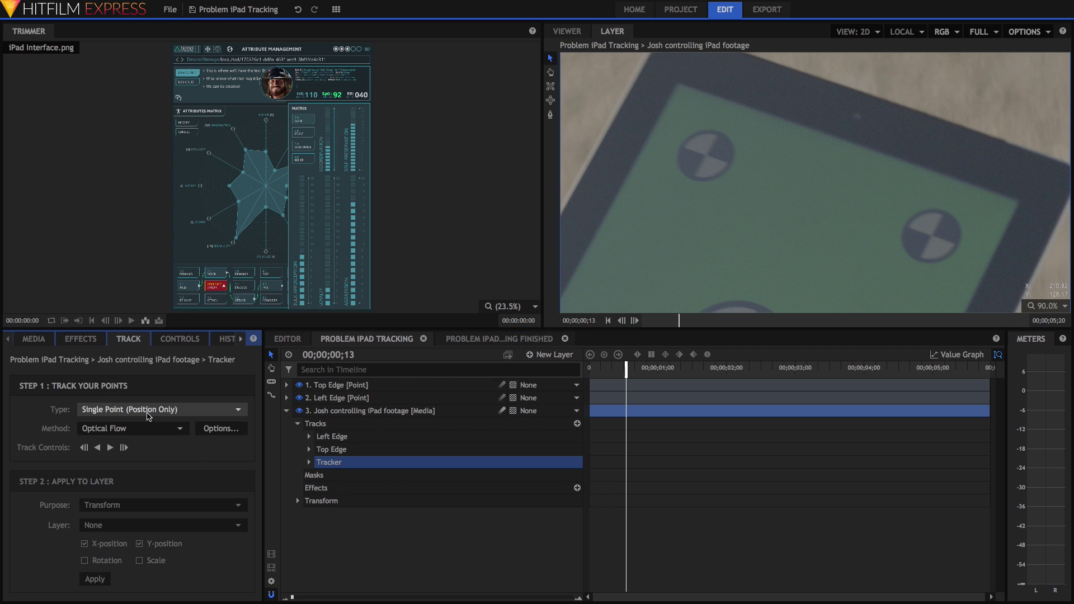
click(144, 410)
click(144, 421)
scroll(801, 205, down, 2)
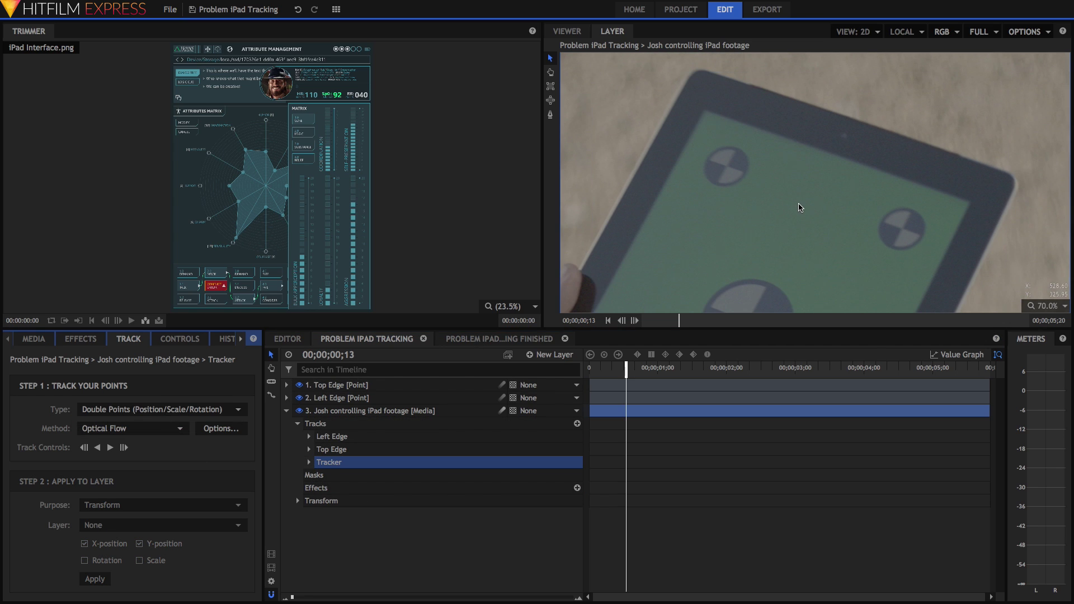
scroll(796, 237, down, 5)
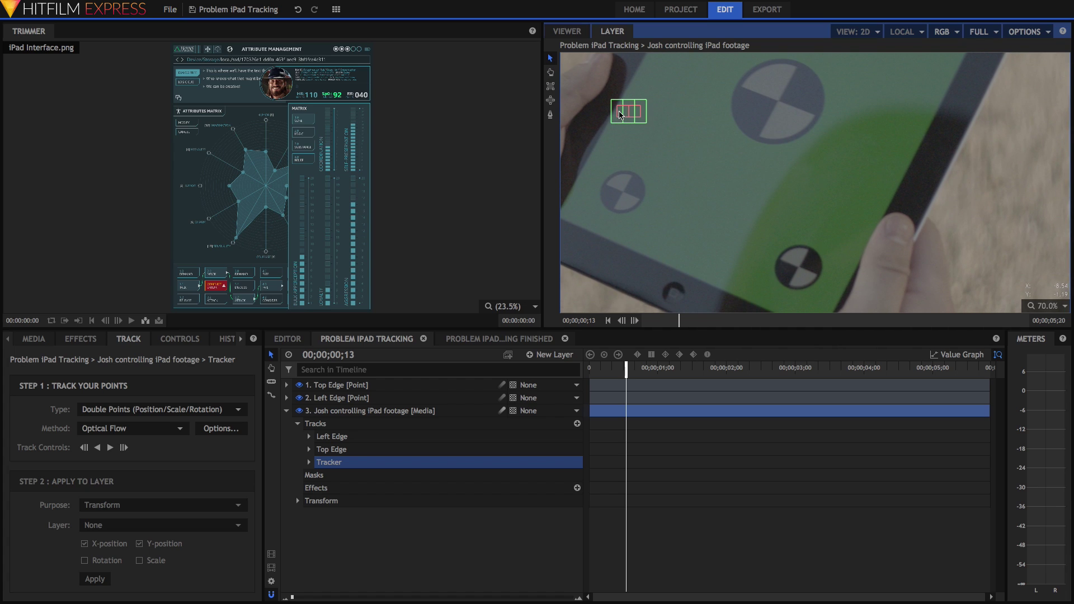
Step: Place the two points on the lower and left markers and enlarge their feature areas
click(620, 114)
mouse_move(620, 115)
mouse_down()
mouse_move(791, 283)
mouse_move(797, 271)
mouse_up()
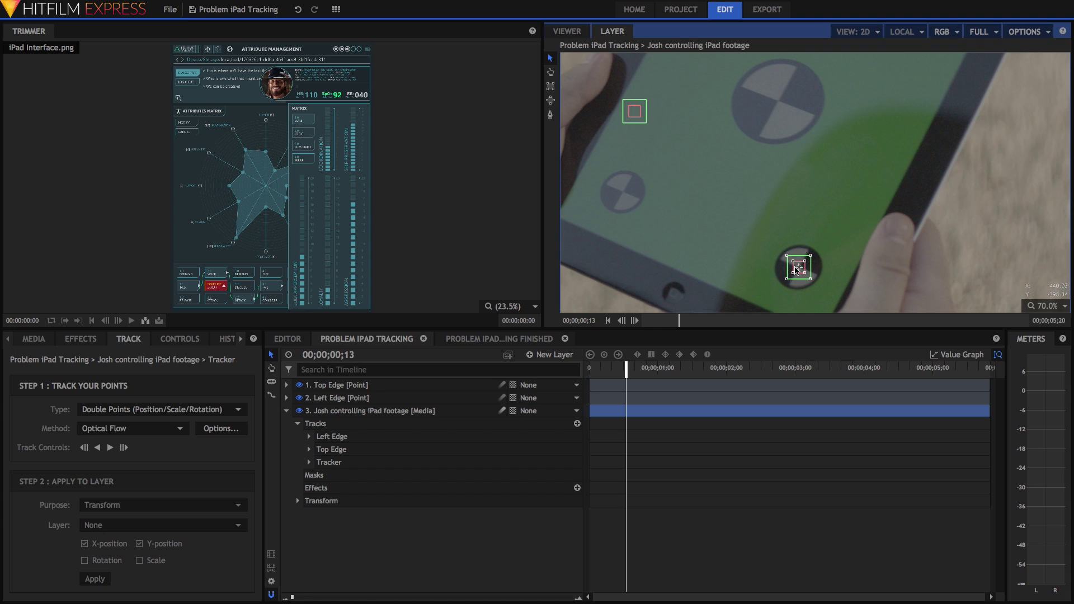
drag(638, 118, 625, 197)
drag(628, 199, 635, 204)
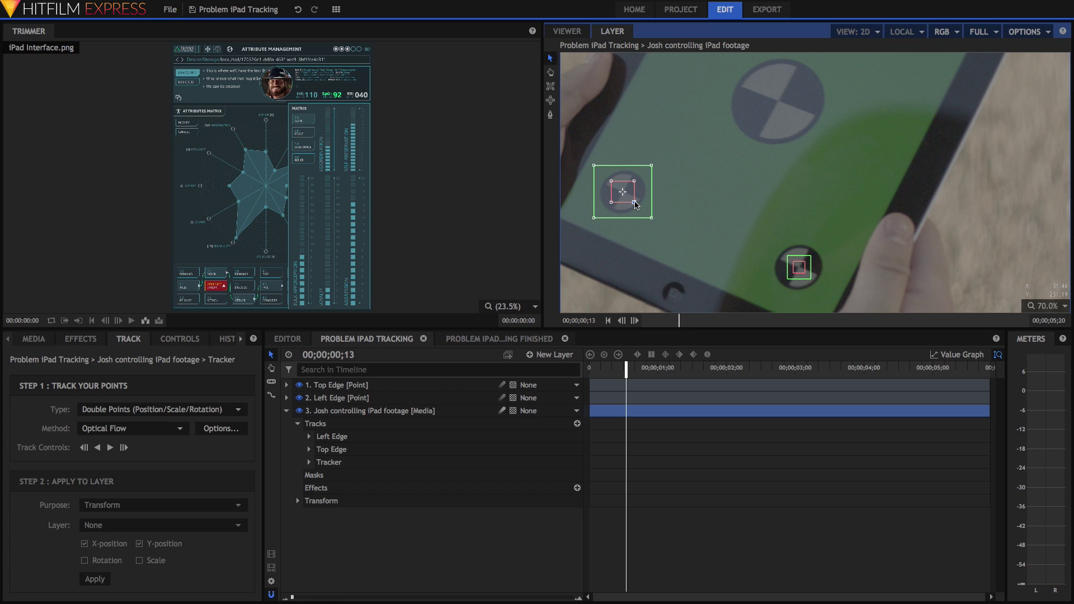
mouse_move(806, 276)
mouse_down()
mouse_move(819, 287)
mouse_move(811, 281)
mouse_up()
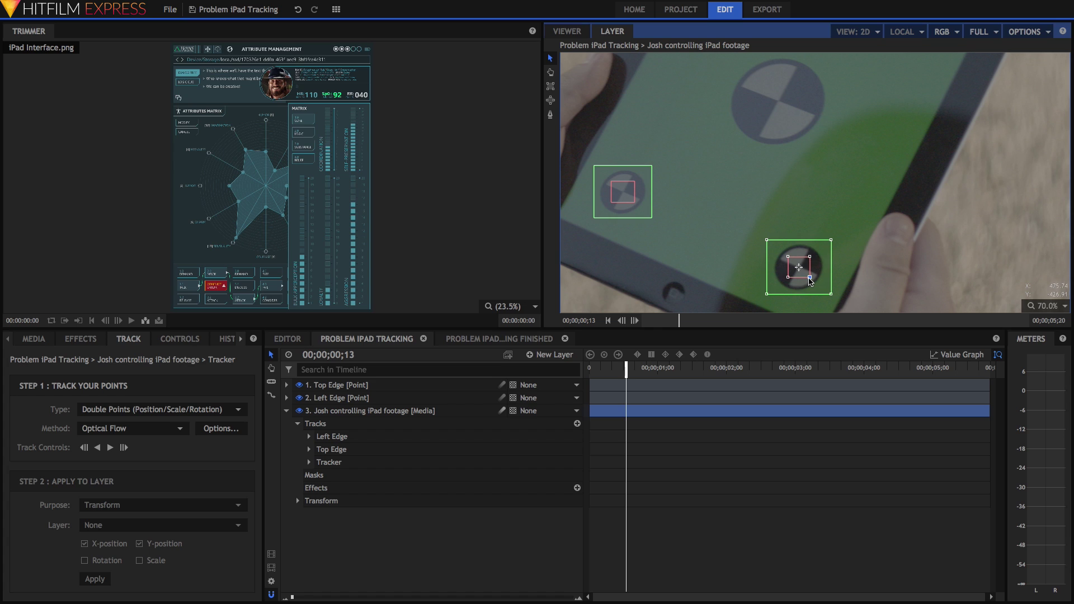
Step: Track the points backward repeatedly until the first frame of the clip
click(84, 447)
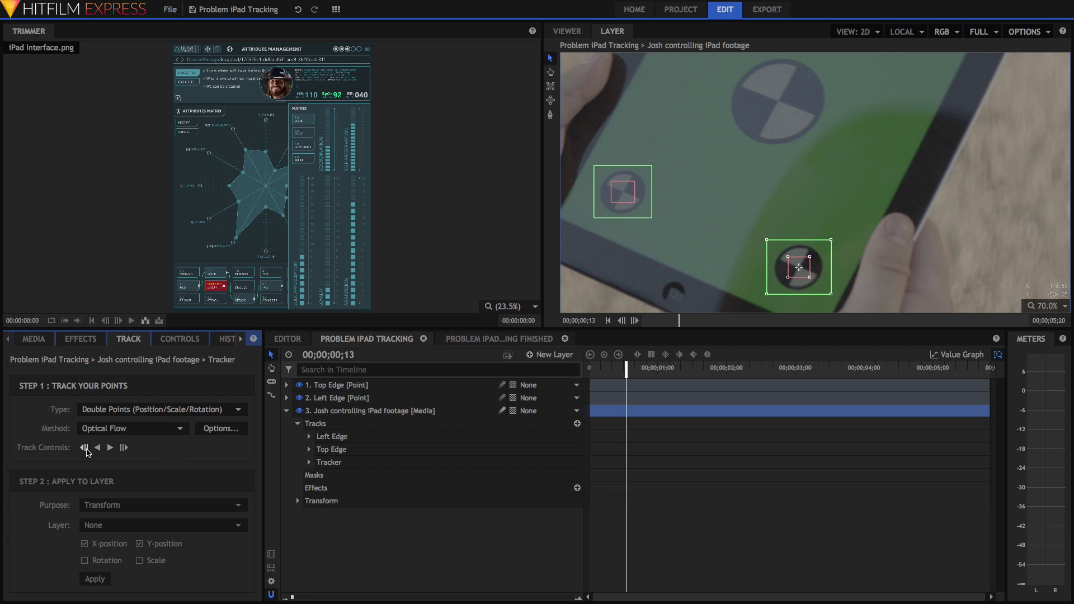
click(84, 448)
click(84, 448)
click(87, 450)
click(87, 450)
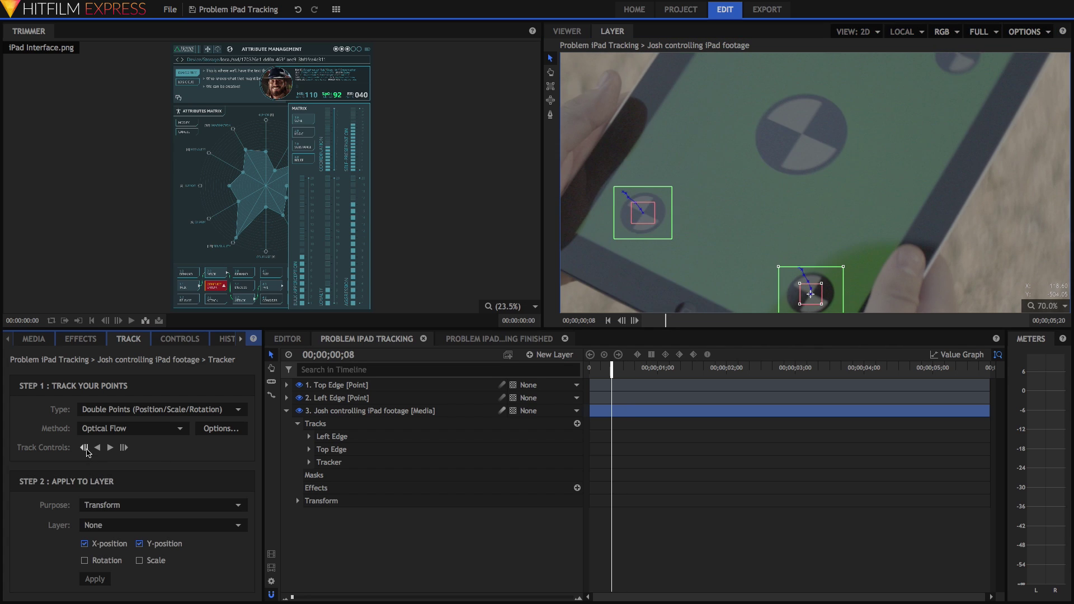
click(86, 450)
click(87, 450)
click(87, 450)
click(86, 449)
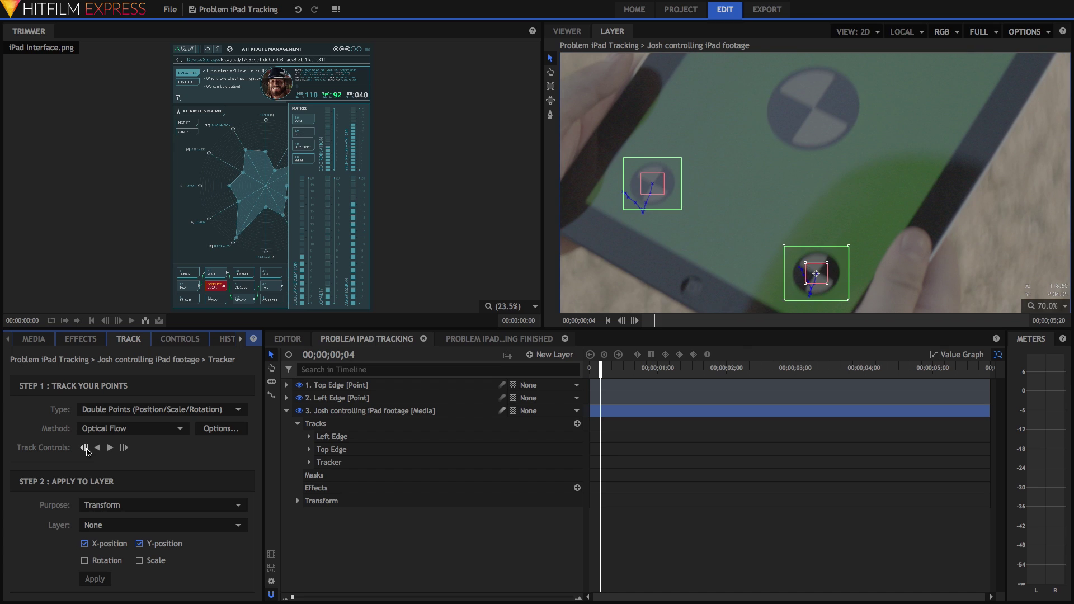
click(87, 450)
click(86, 450)
click(87, 450)
click(86, 449)
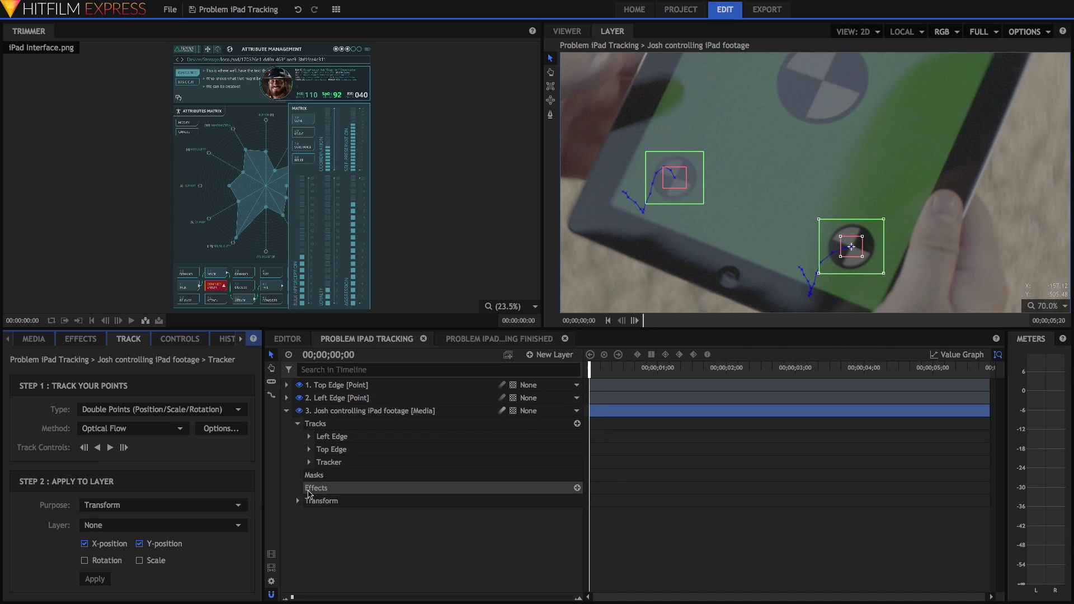
Step: Reveal Tracking Point 1's properties, jump to frame 13, and track forward
click(309, 462)
click(318, 476)
click(321, 476)
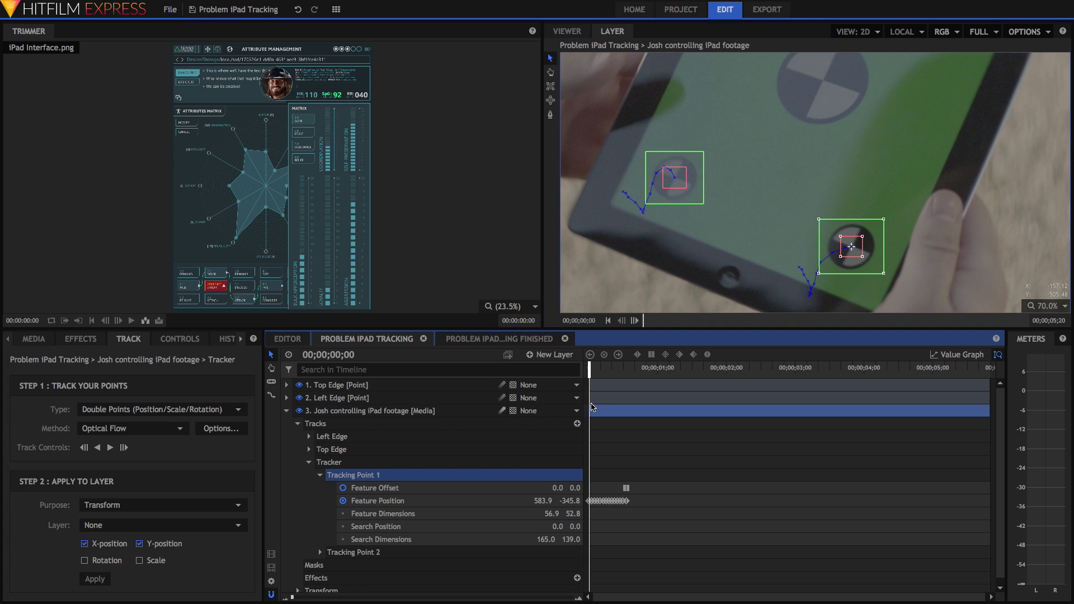
click(626, 374)
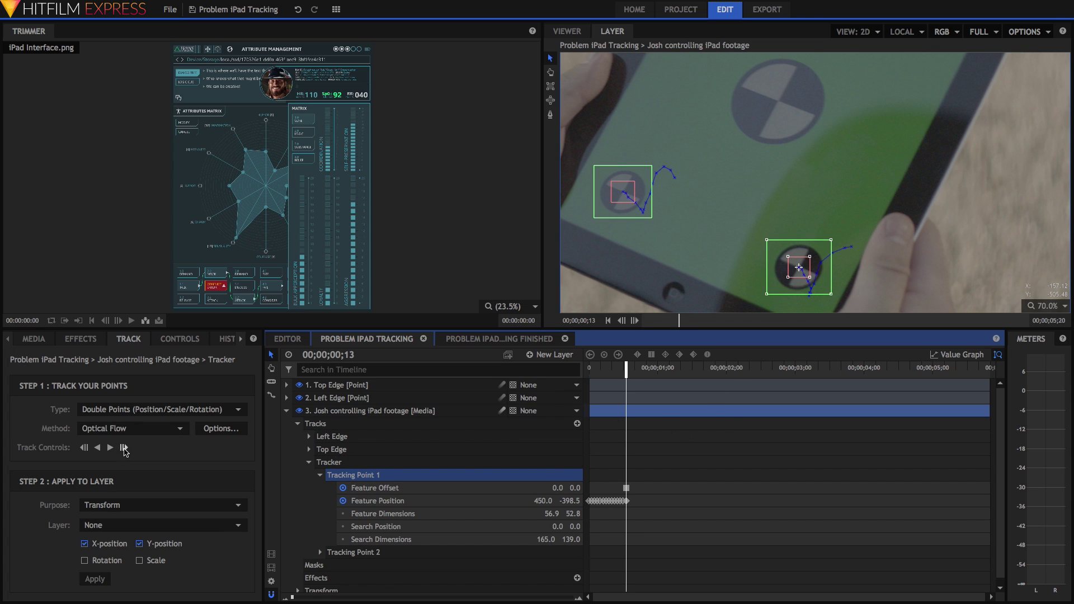
click(124, 448)
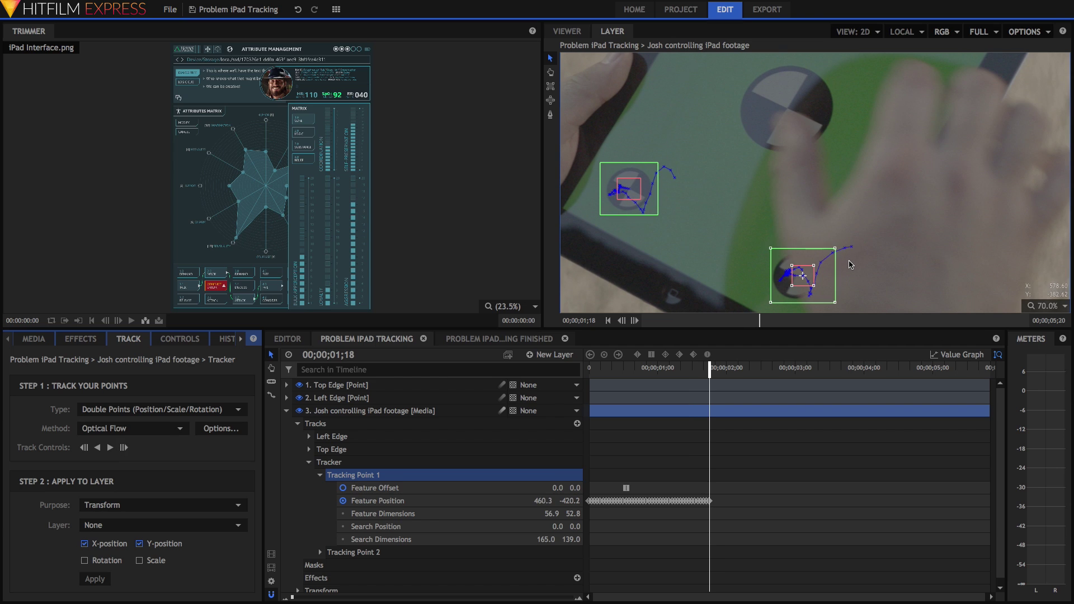
Step: Shift Tracking Point 1 onto the iPad edge, clear of the hand, and track forward four frames
drag(847, 265, 889, 191)
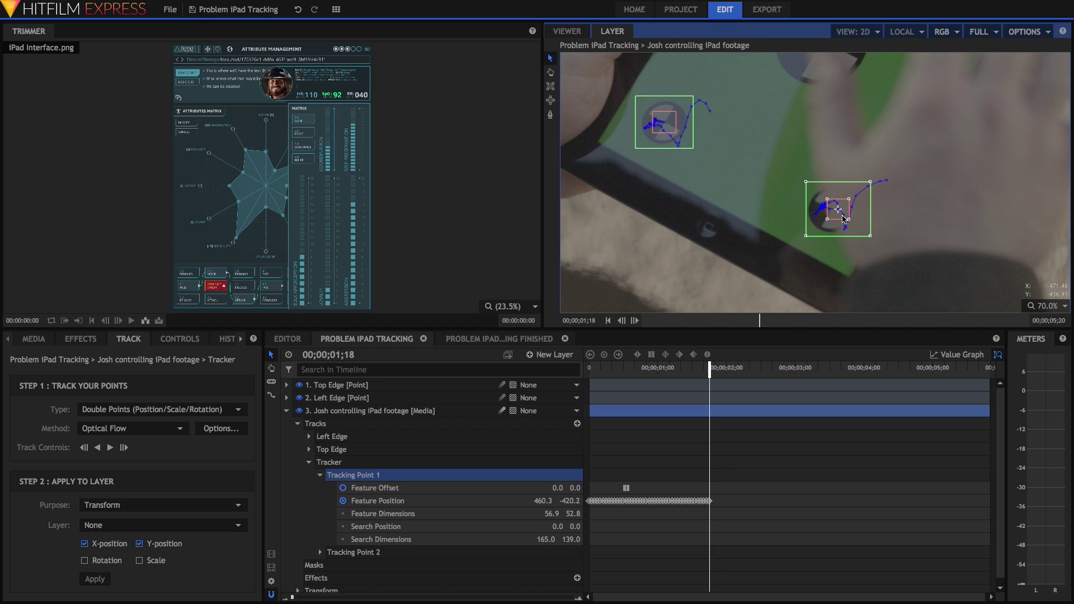
drag(844, 219, 716, 236)
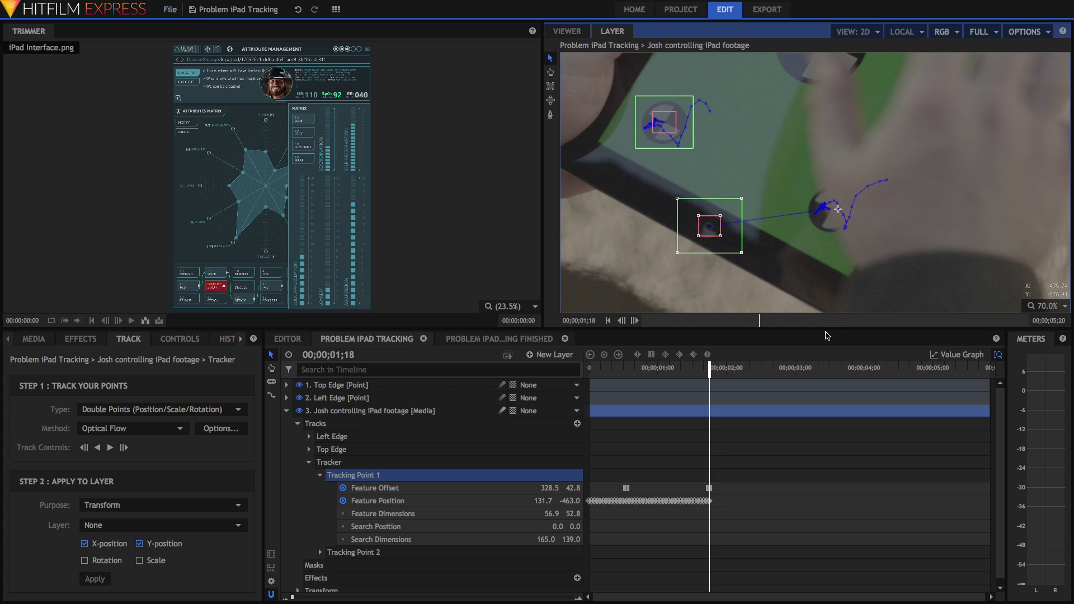
drag(951, 116, 945, 144)
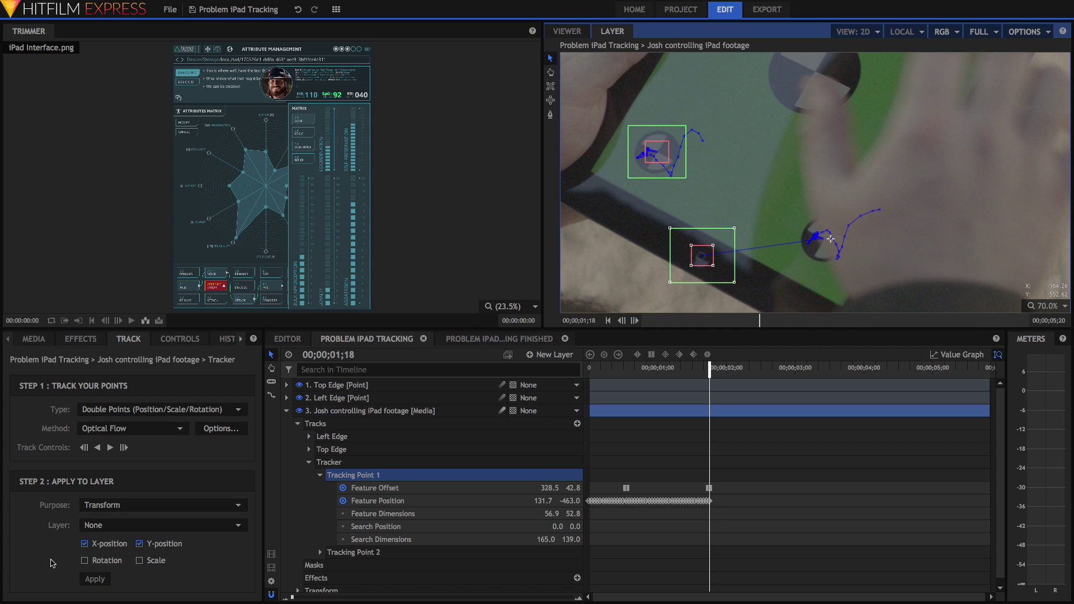
click(126, 449)
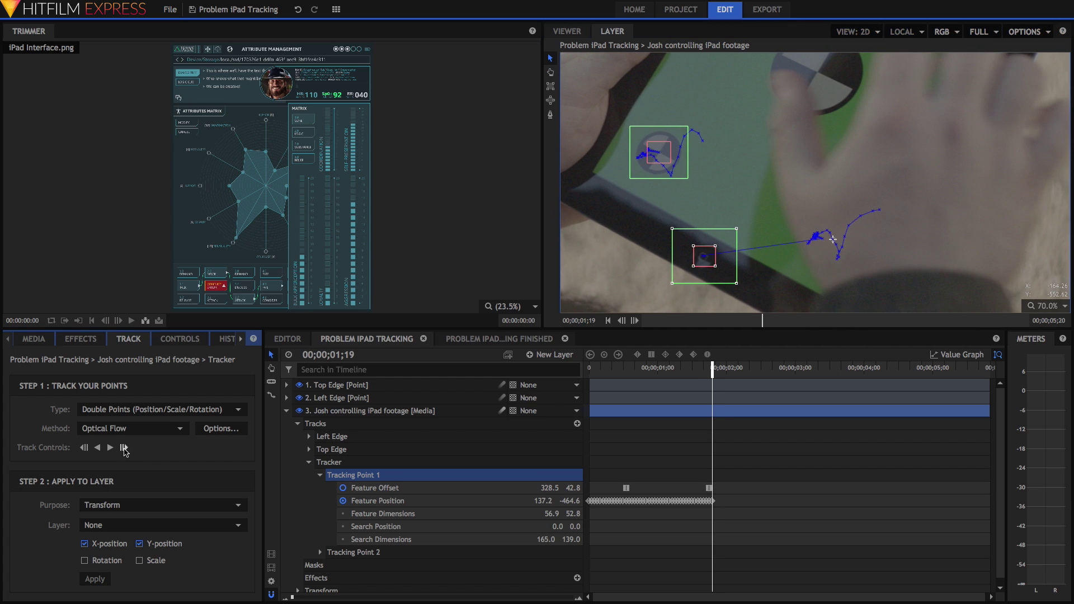
click(125, 449)
click(125, 450)
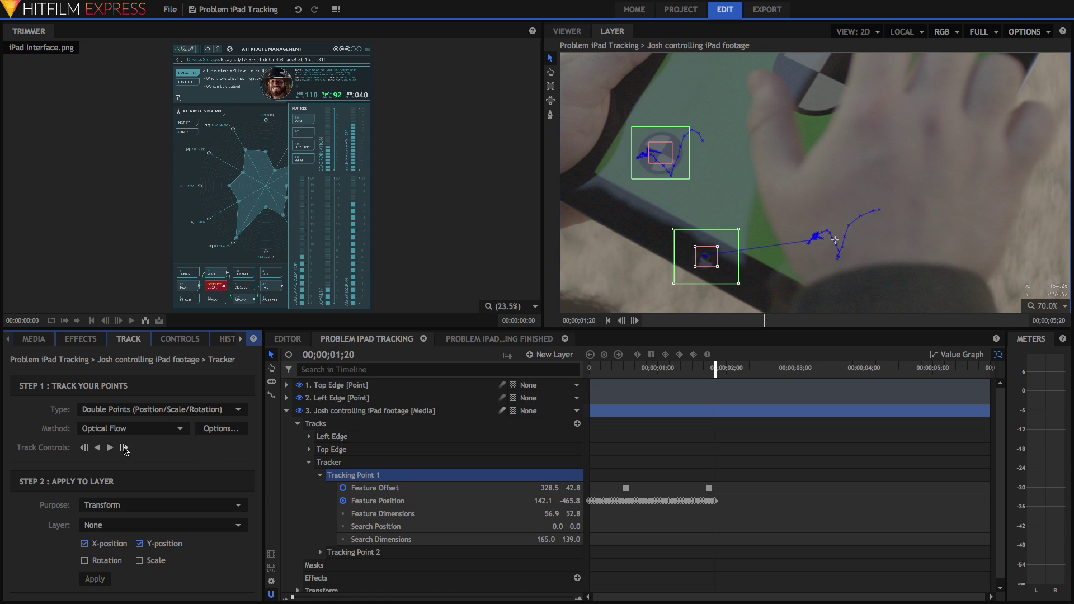
click(125, 449)
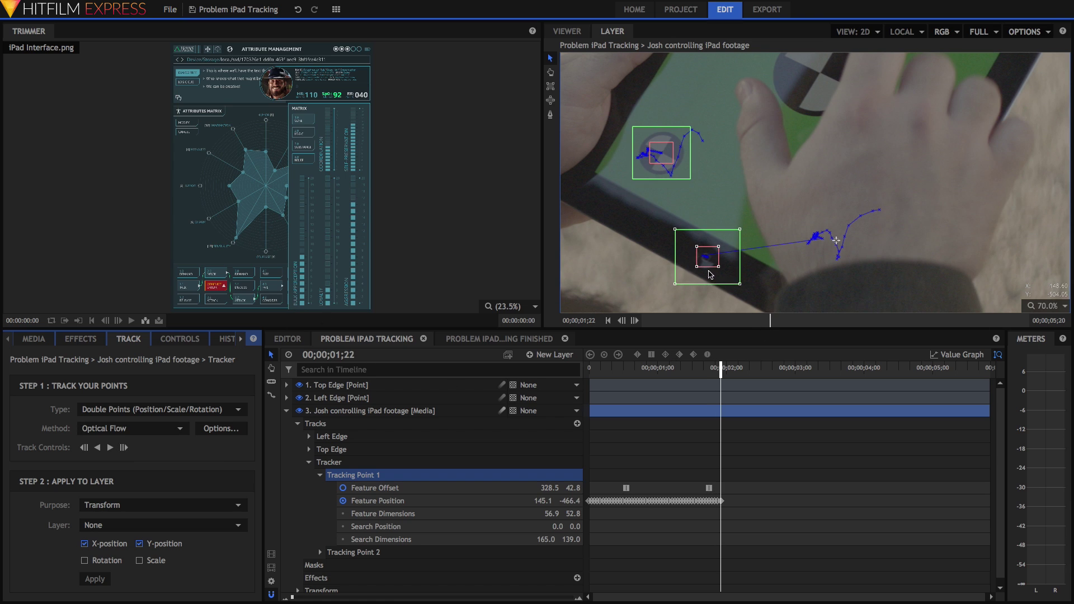
Step: Move the point to the top marker, track forward to 02;19, then return it to the lower circle
drag(709, 269, 821, 82)
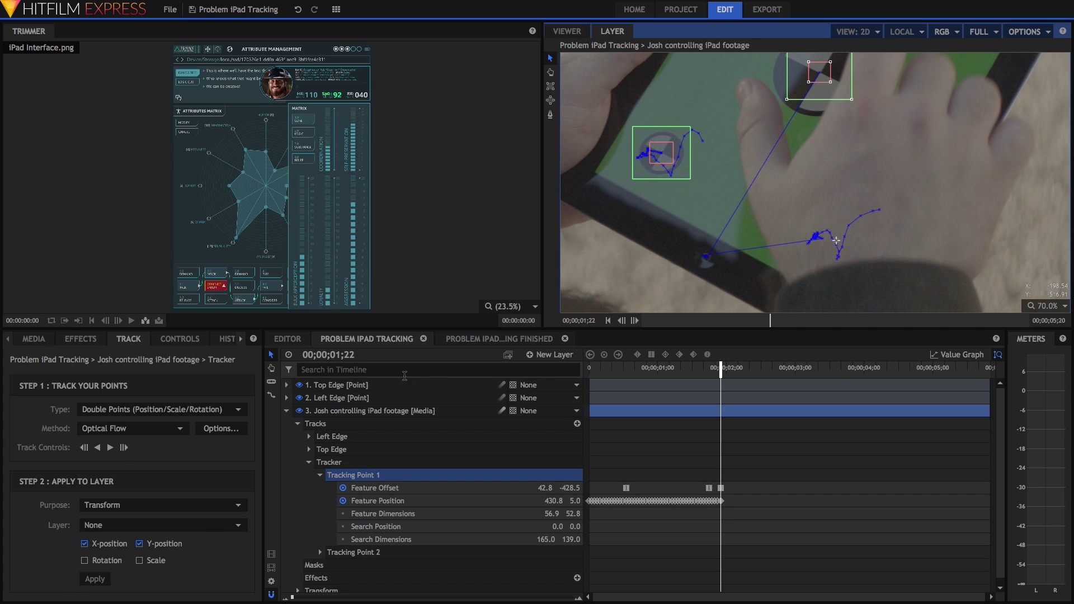
click(125, 447)
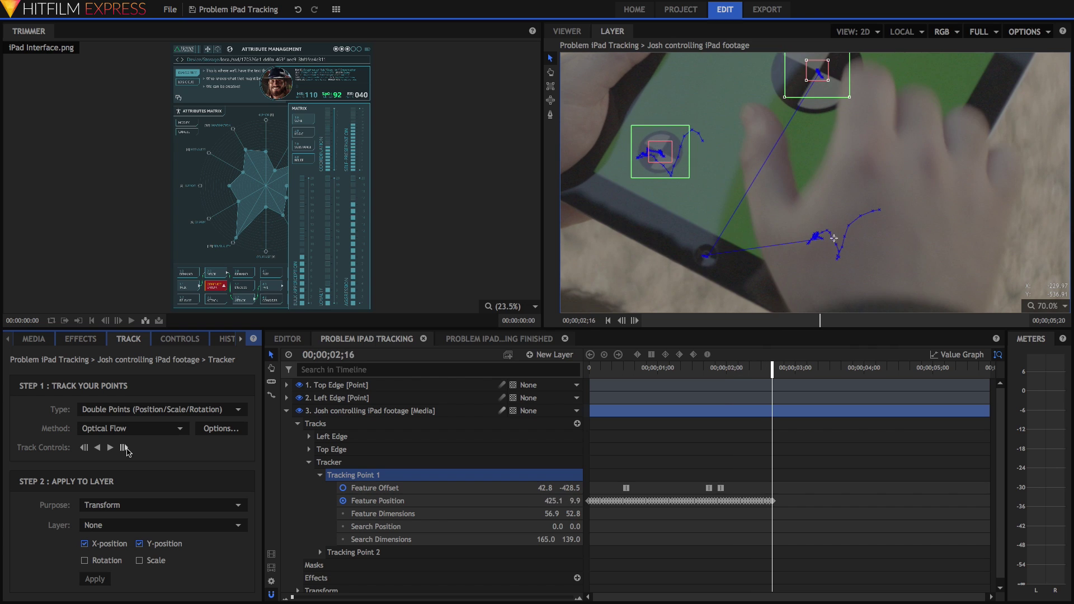
click(125, 449)
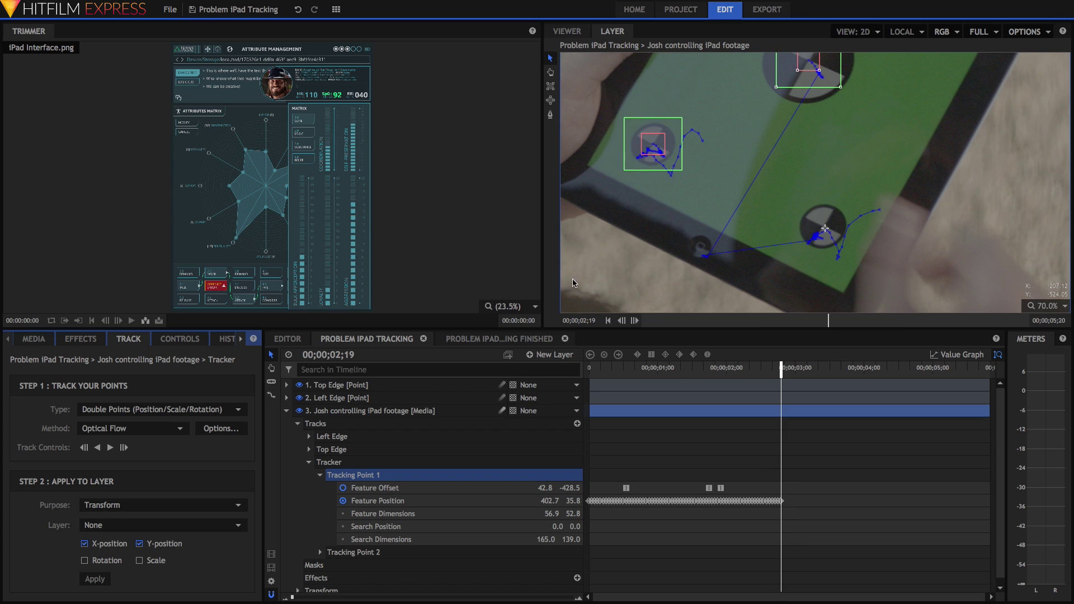
drag(804, 69, 821, 232)
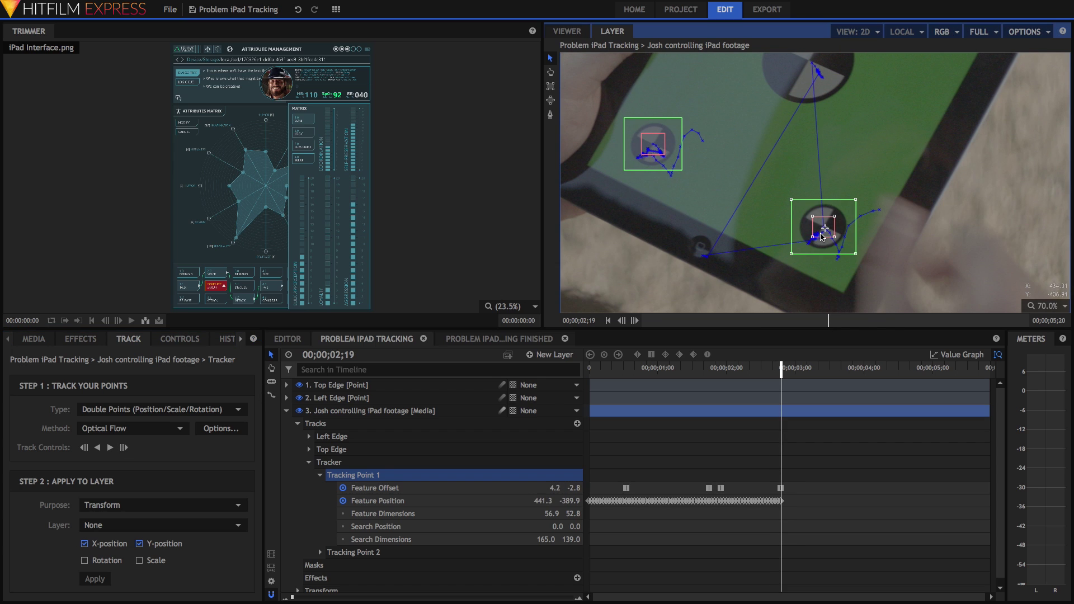
Step: Track forward to the clip end, then scrub back and zoom the Layer viewer to inspect
click(111, 448)
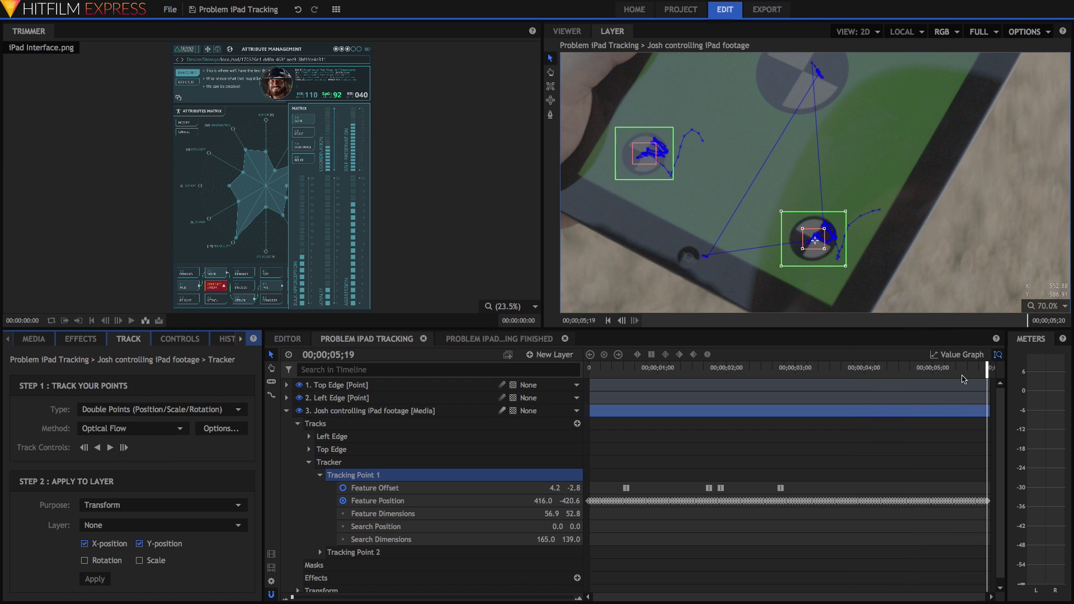
drag(964, 379, 784, 381)
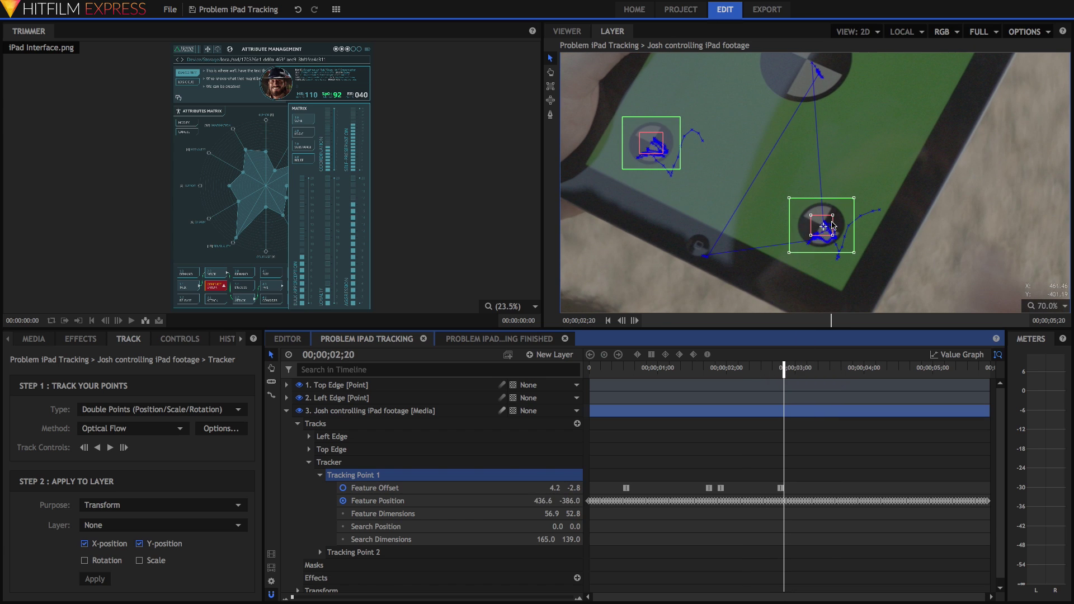
scroll(832, 225, up, 3)
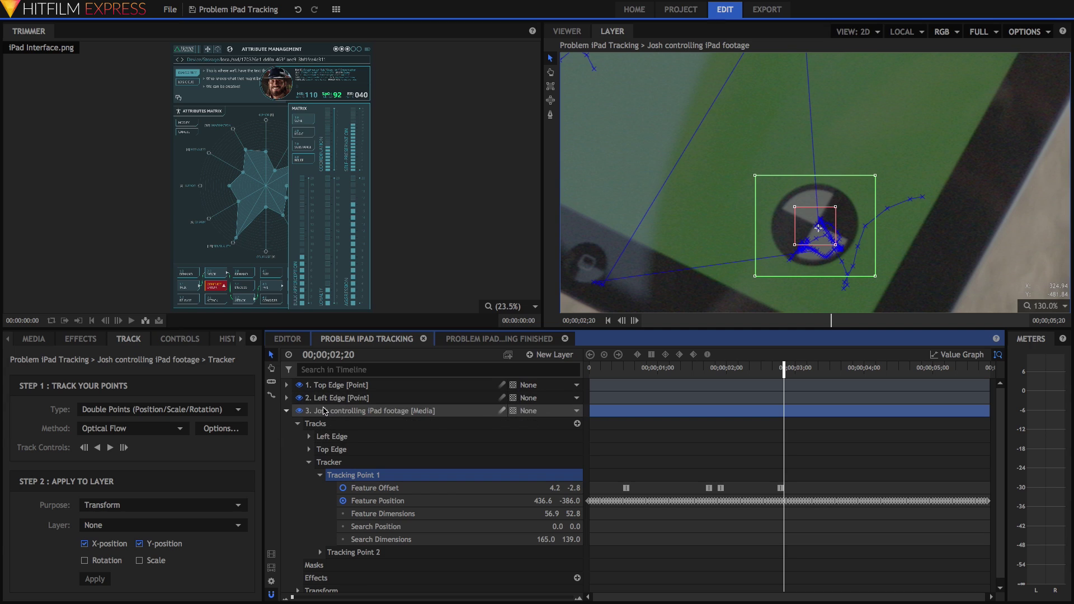
Step: Rename the new track Bottom Edge and add a point layer named Bottom Edge
double_click(336, 461)
text(Bottom Edge)
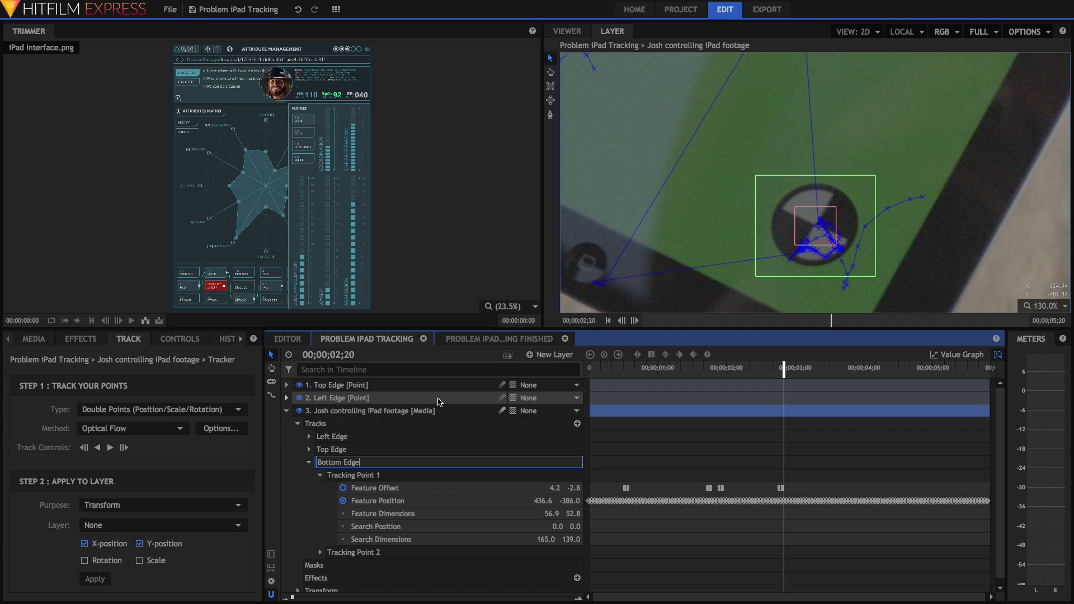
key(Return)
click(551, 355)
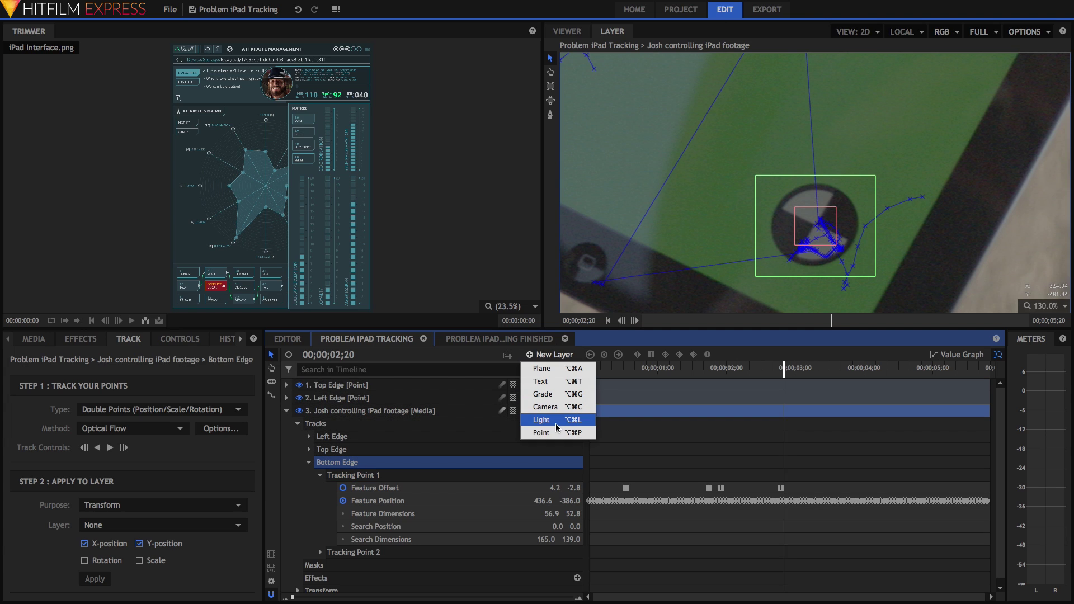
click(558, 432)
text(Bot)
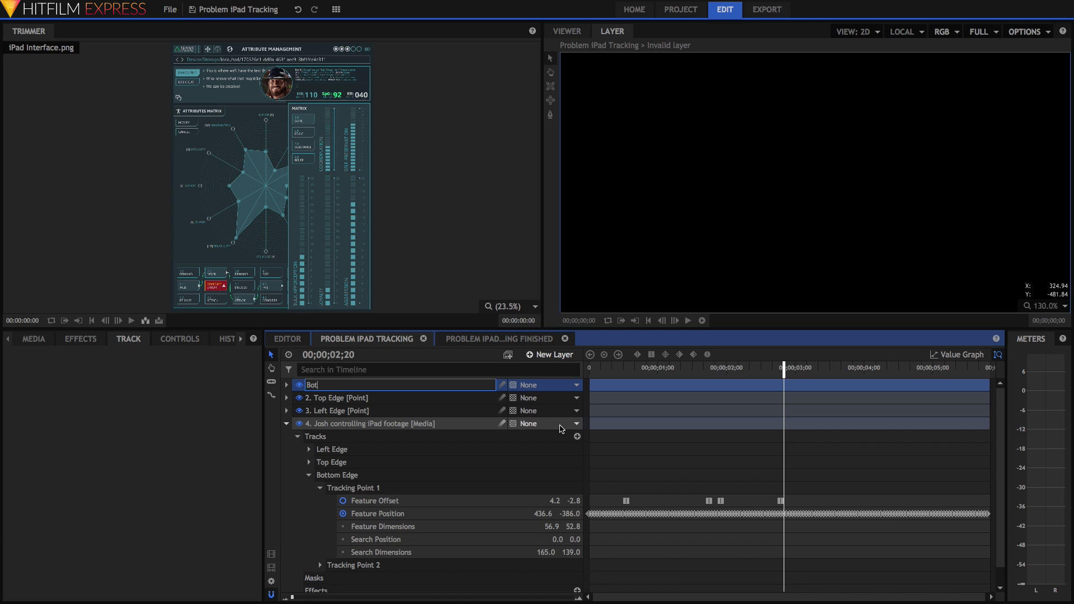
text(tom Edge)
key(Return)
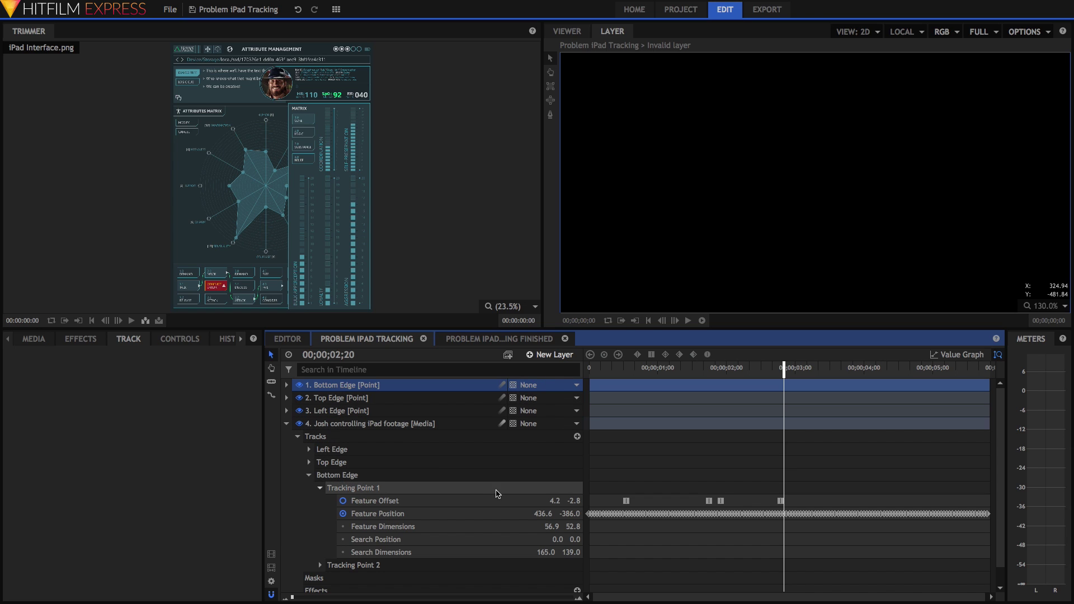
Step: Apply the Bottom Edge track, with rotation and scale, to the Bottom Edge point layer
click(425, 475)
click(99, 561)
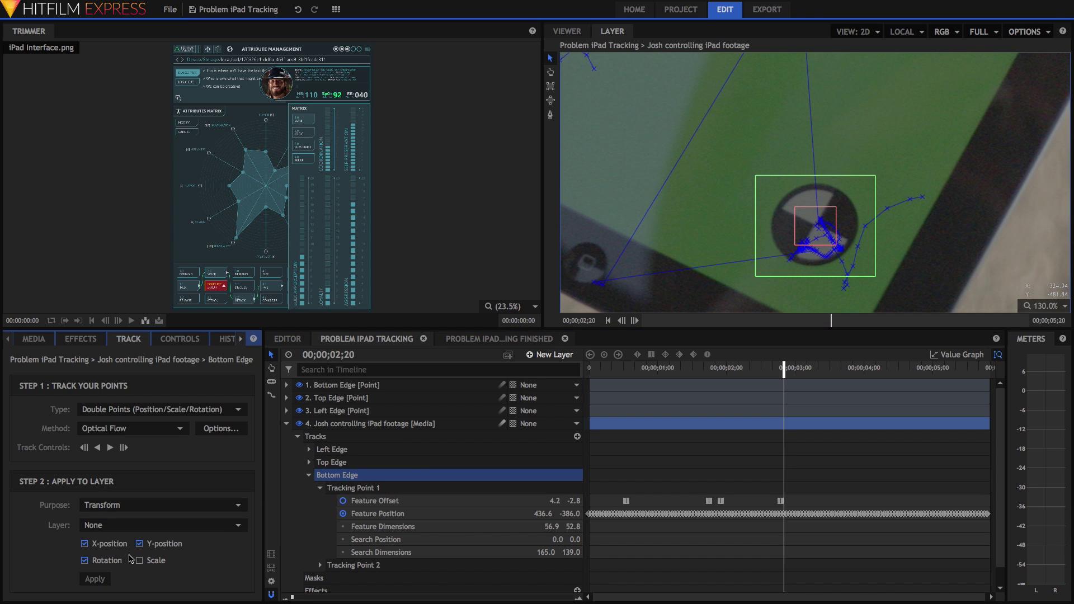
click(140, 561)
click(123, 526)
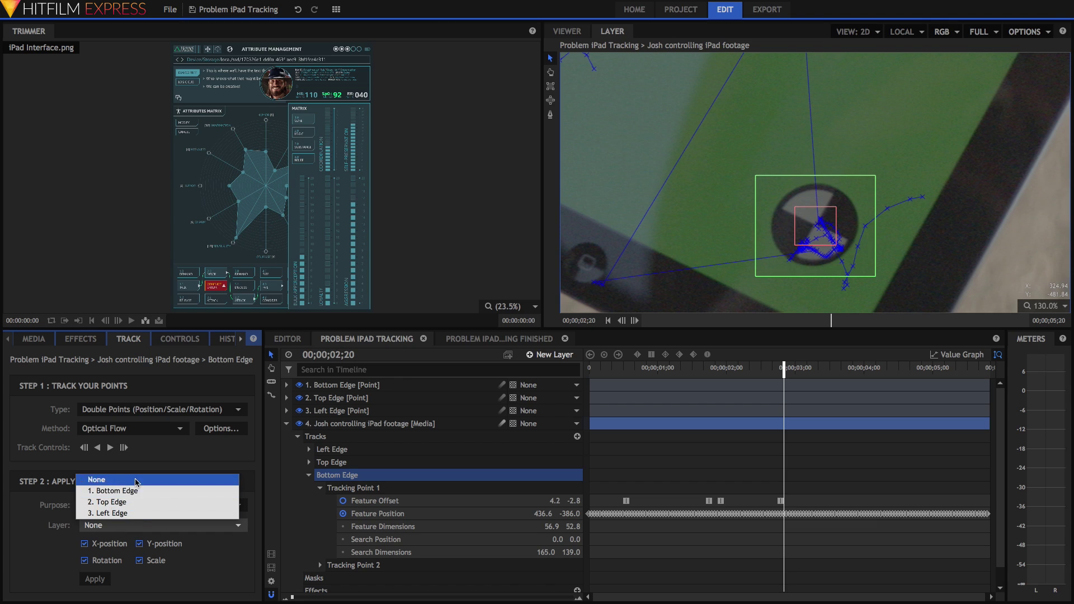
click(122, 493)
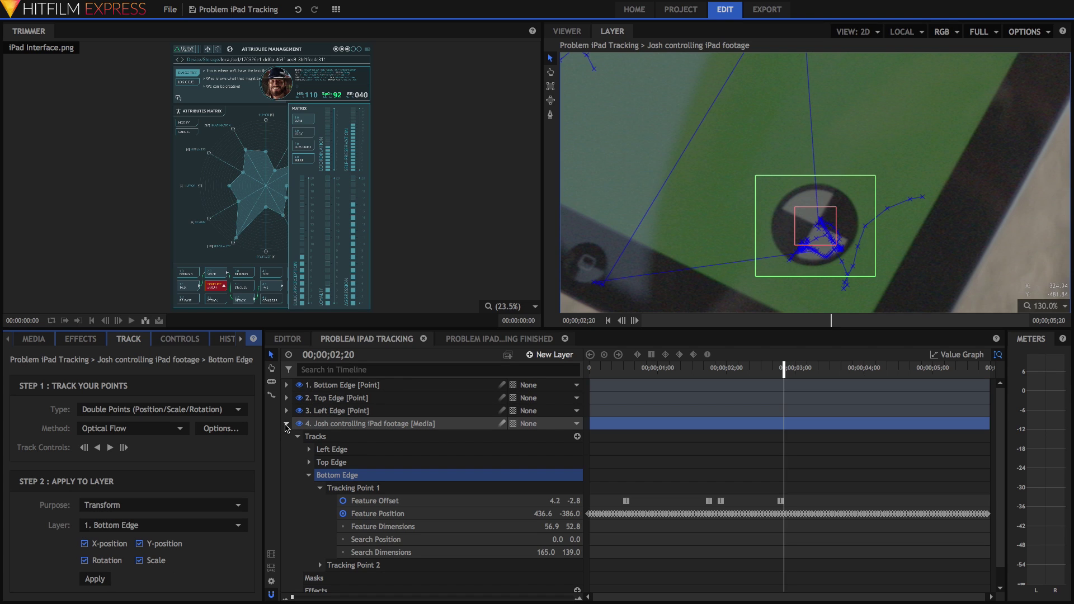
click(286, 425)
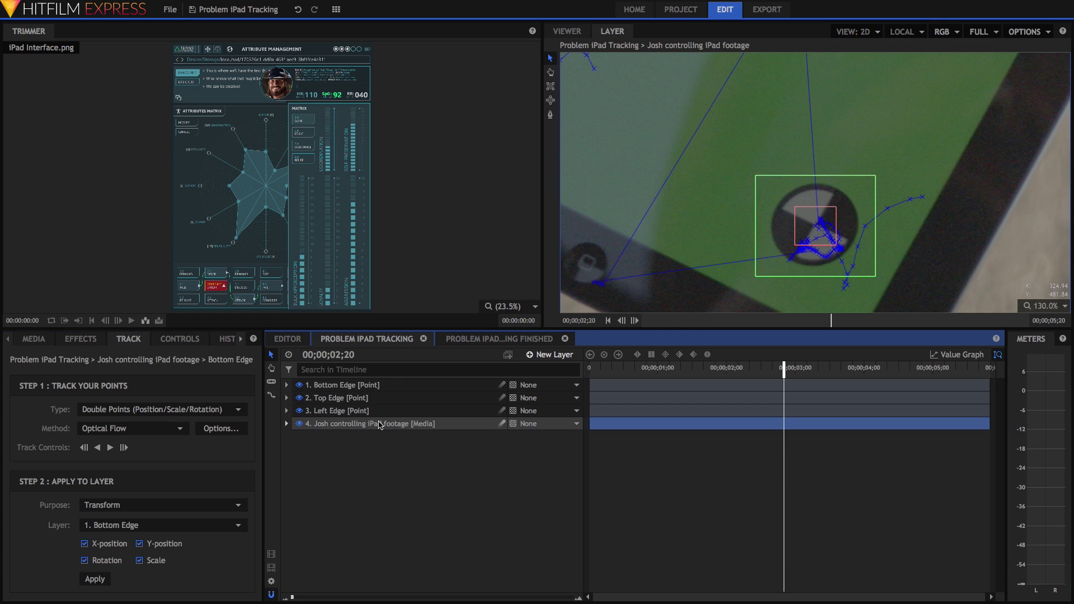
click(578, 32)
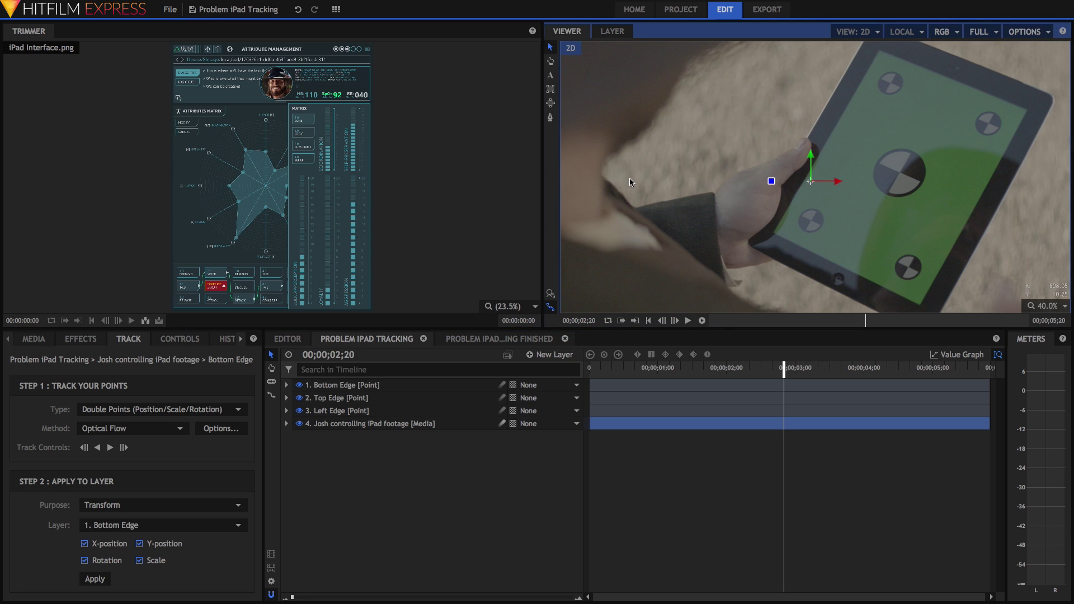
click(341, 386)
shift+click(351, 411)
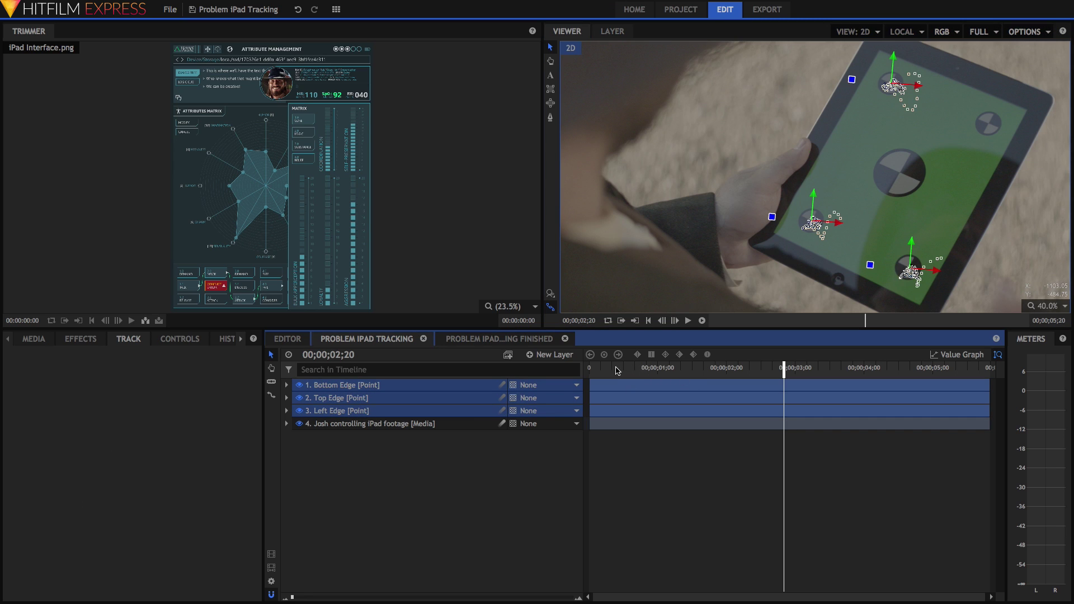
drag(617, 370, 582, 392)
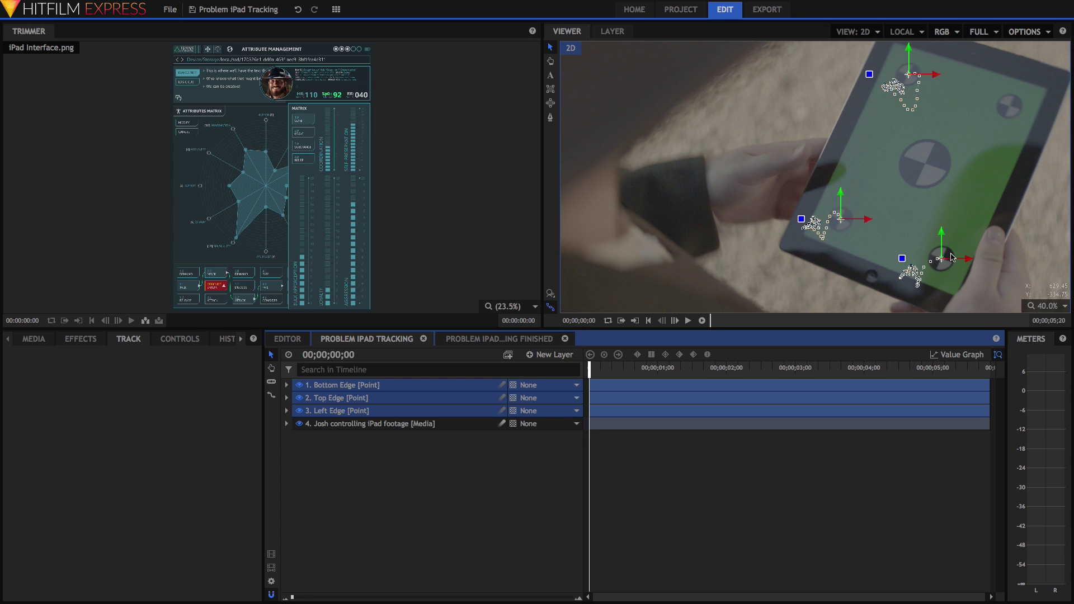
scroll(951, 258, up, 5)
drag(599, 372, 818, 377)
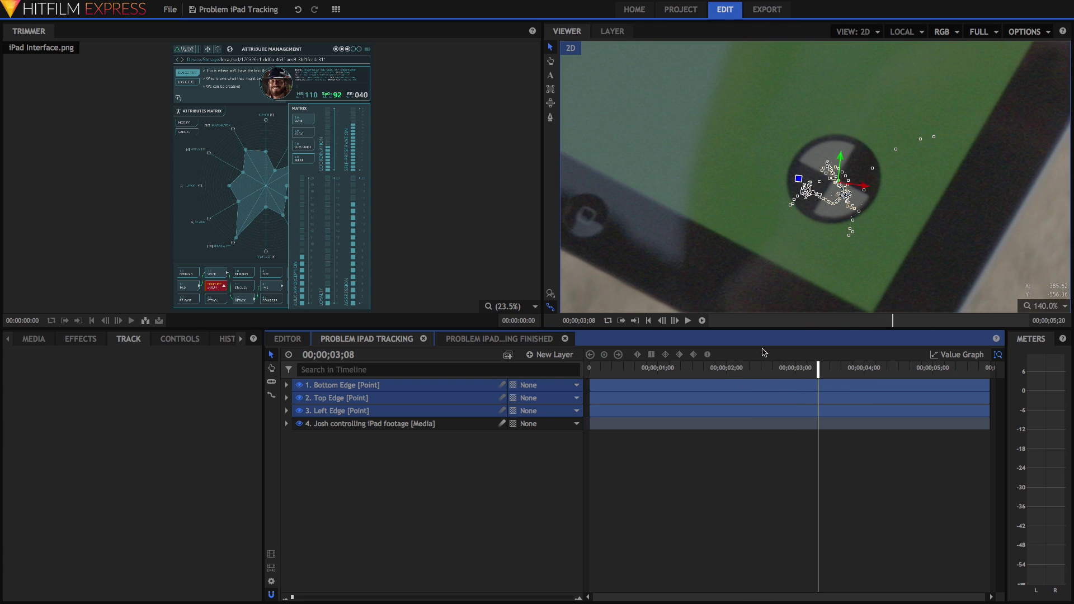
click(550, 307)
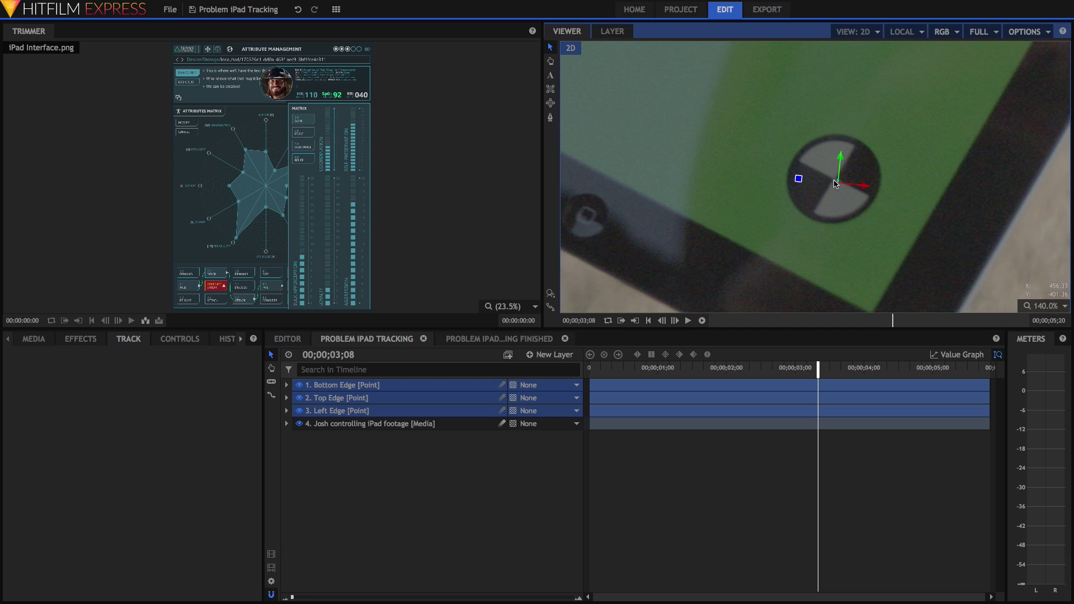
click(550, 308)
Step: Add a Bottom Edge Fix point layer parented to Bottom Edge, and show its Transform and the footage tracks
click(419, 457)
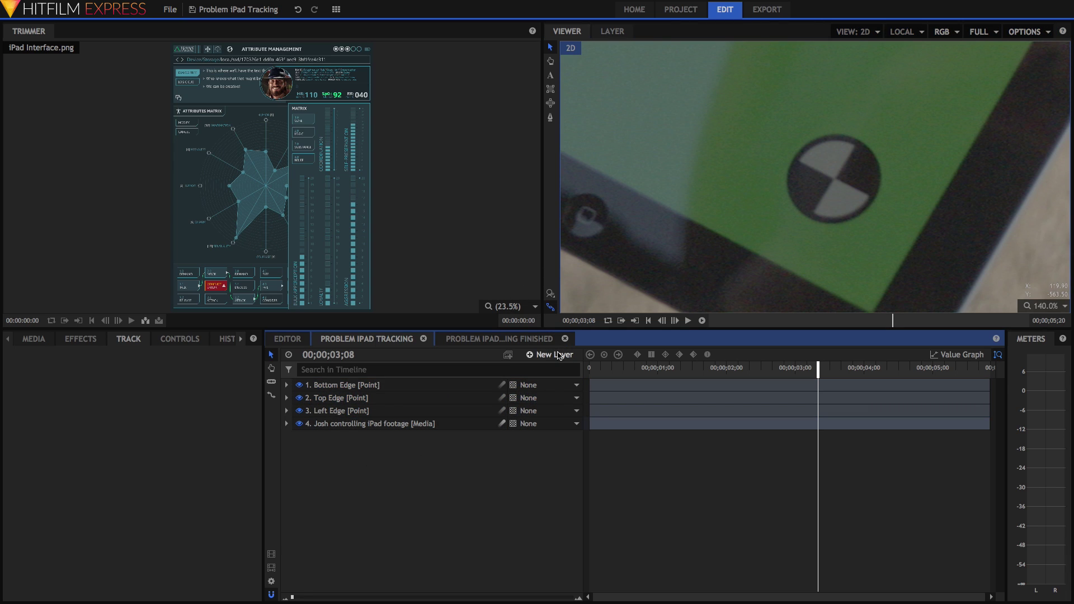
click(551, 355)
click(542, 433)
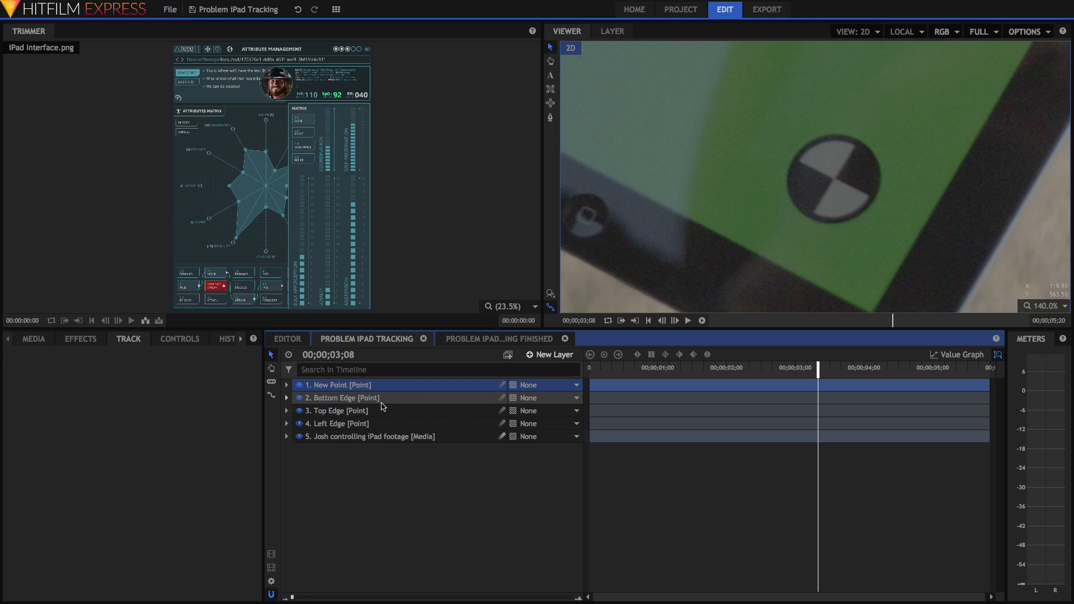
double_click(332, 390)
text(Bottom Edge Fix)
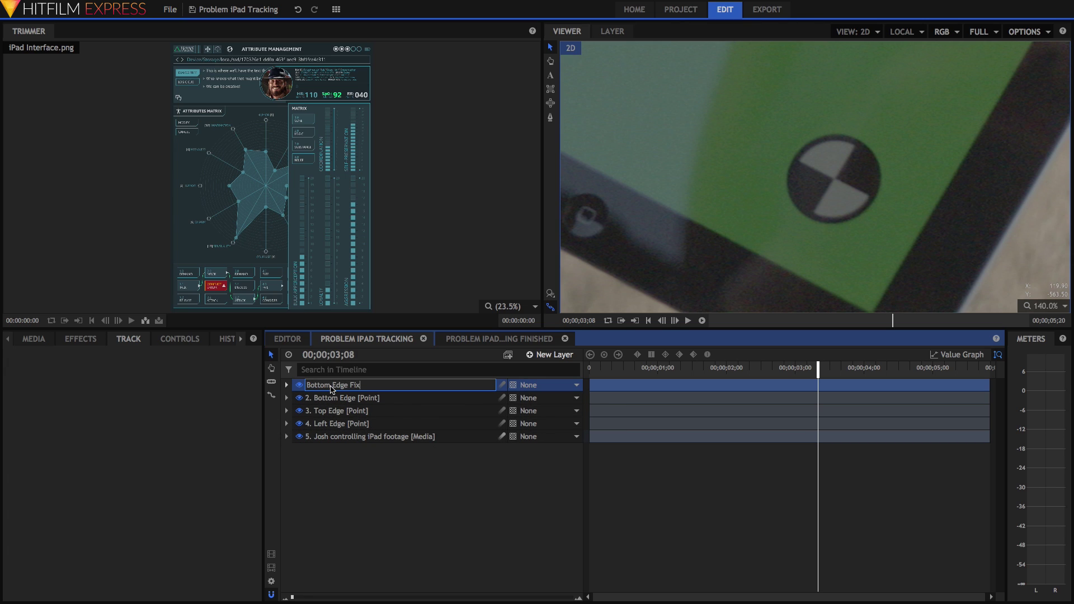
key(Return)
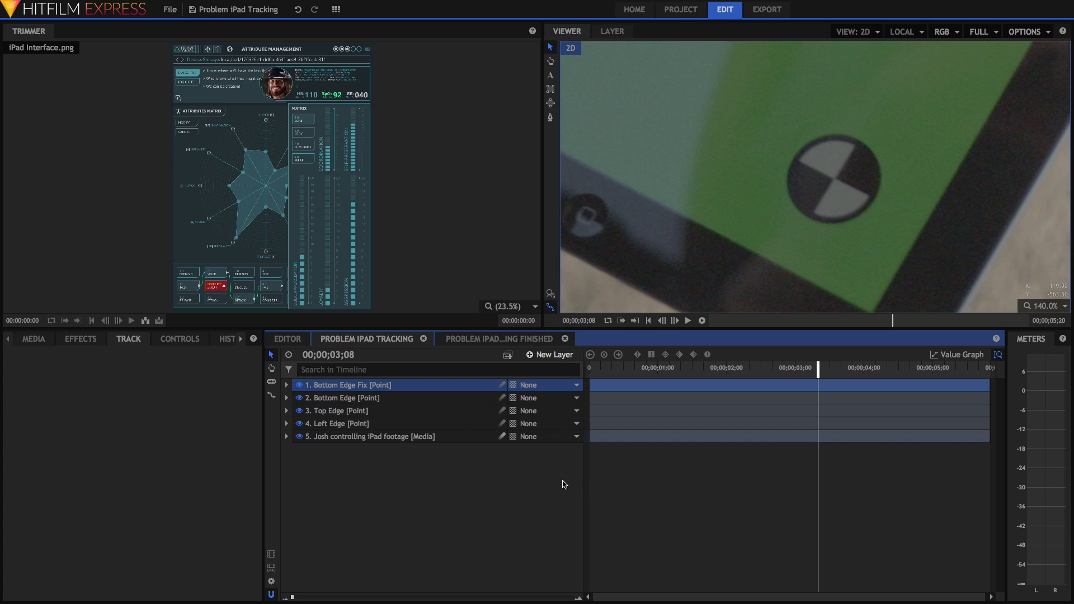
click(536, 386)
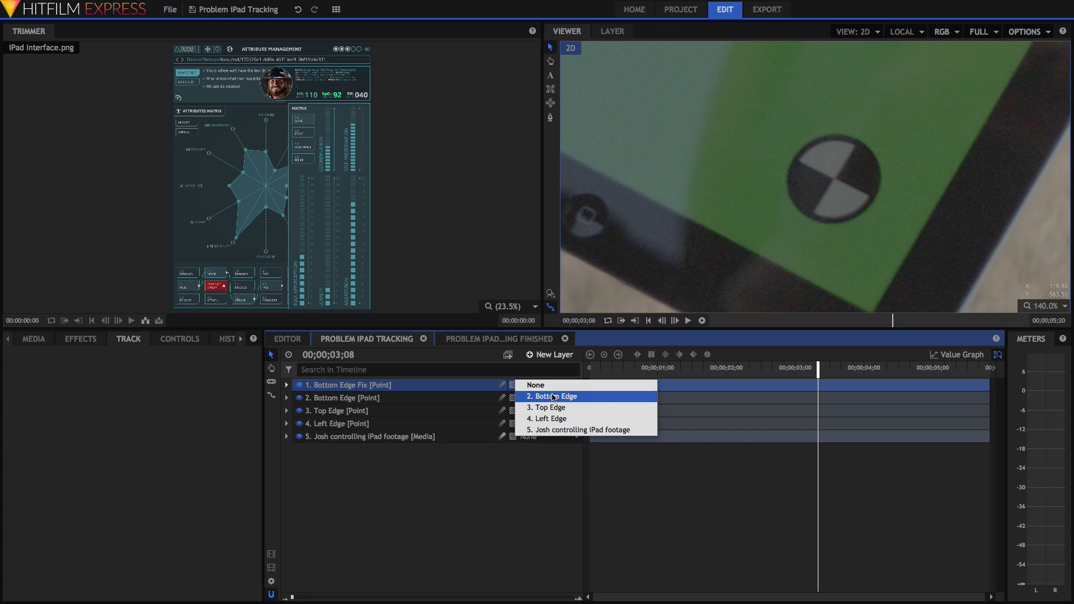
click(554, 396)
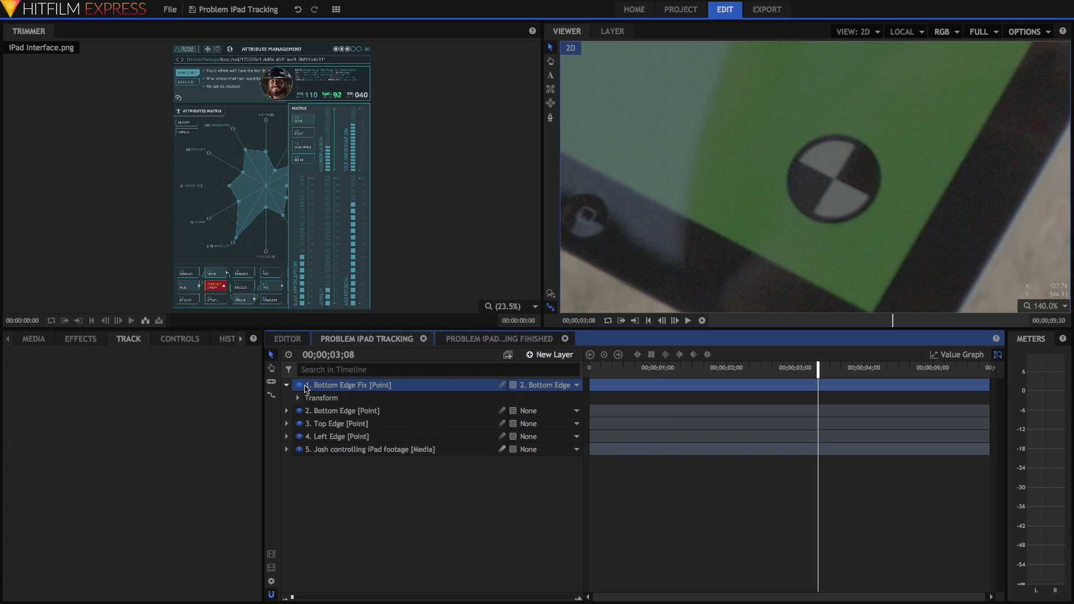
click(297, 397)
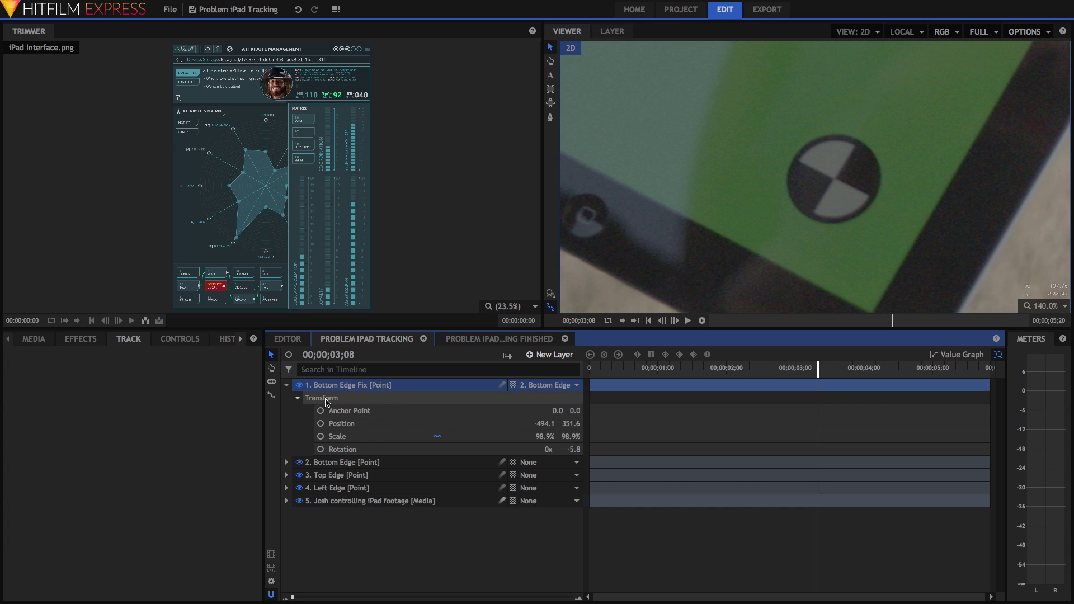
click(333, 398)
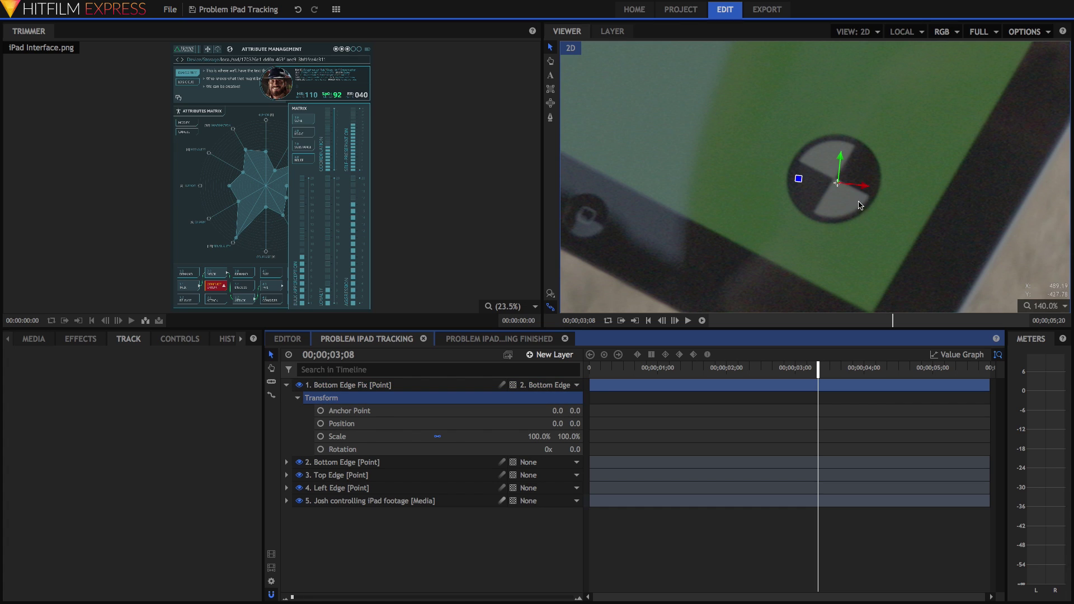
click(286, 500)
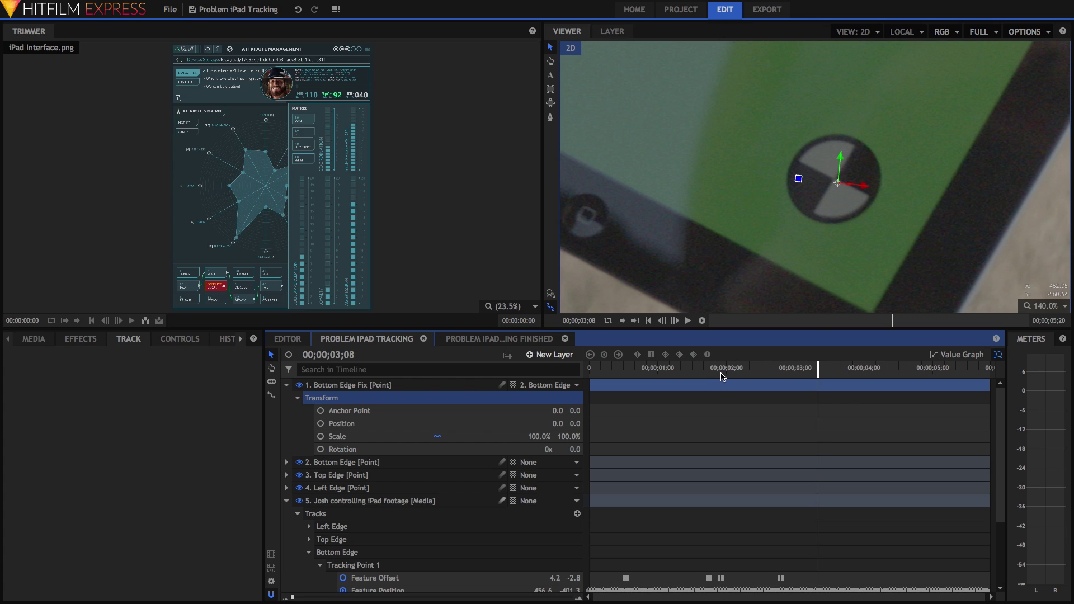
Step: At 00;00;01;17, keyframe Bottom Edge Fix's position and nudge the point up onto the marker
drag(722, 377, 707, 380)
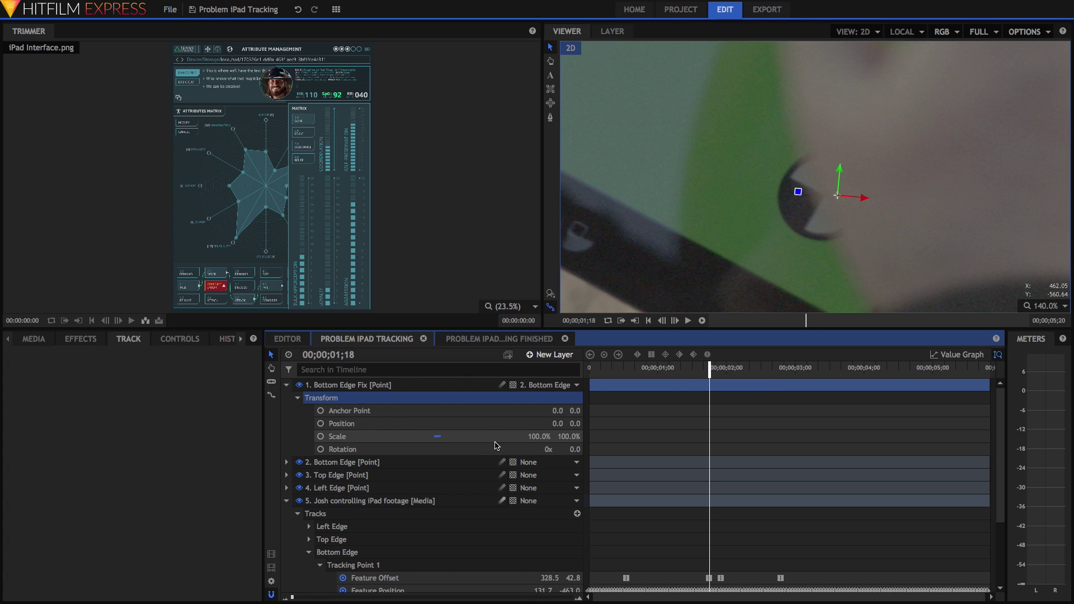
click(321, 424)
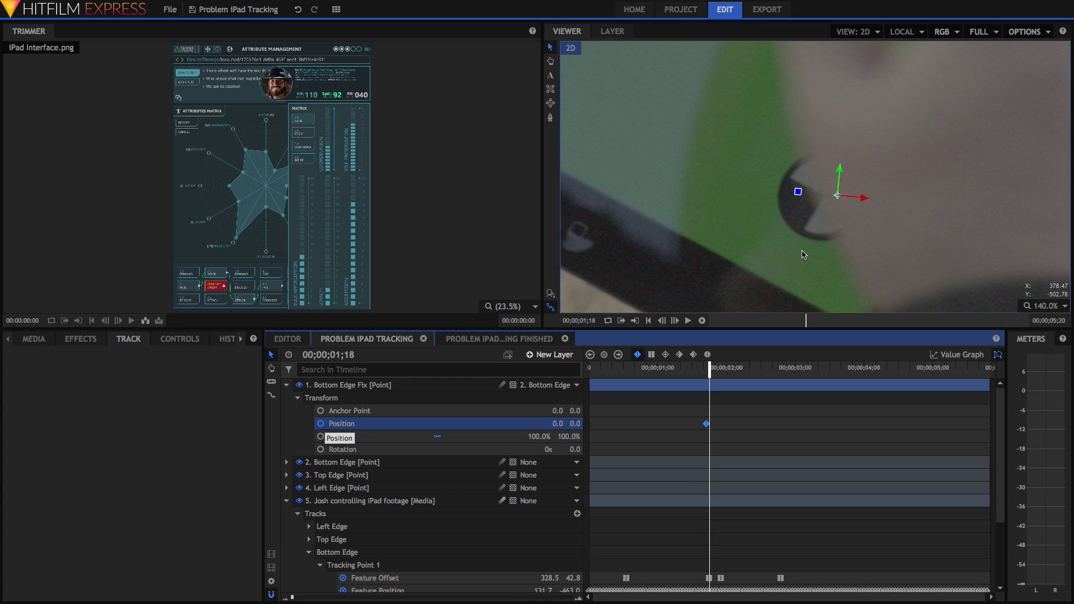
click(865, 200)
key(Right)
key(Right)
key(Right)
key(Right)
key(Right)
key(Right)
key(Right)
key(Right)
key(Right)
key(Right)
key(Right)
key(Right)
key(Right)
key(Right)
key(Right)
key(Right)
key(Right)
key(Right)
key(Right)
key(Right)
key(Right)
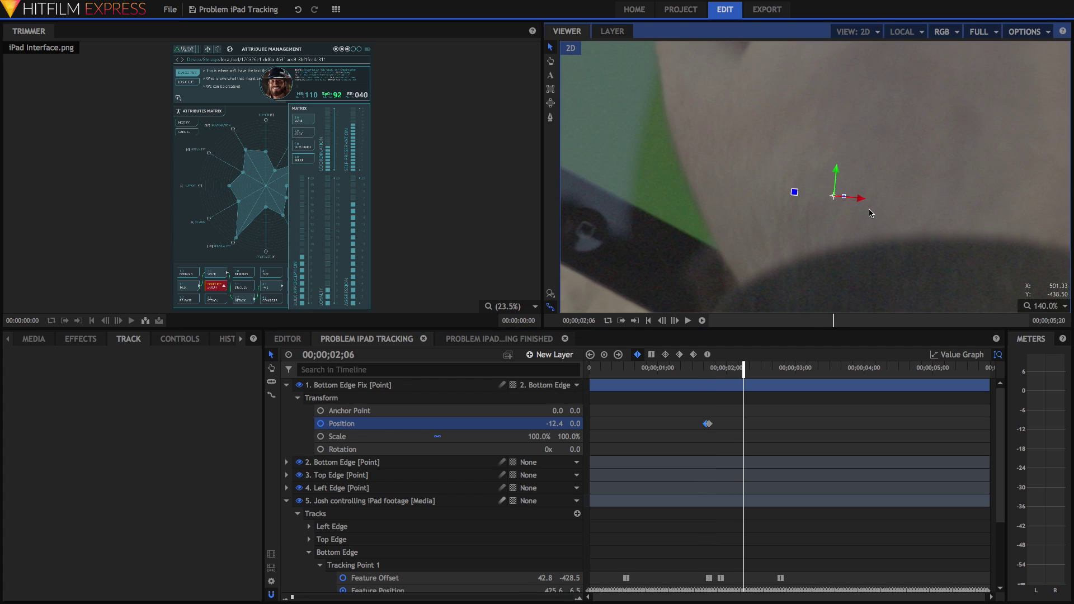
key(Right)
key(Right)
key(Right)
key(Right)
key(Right)
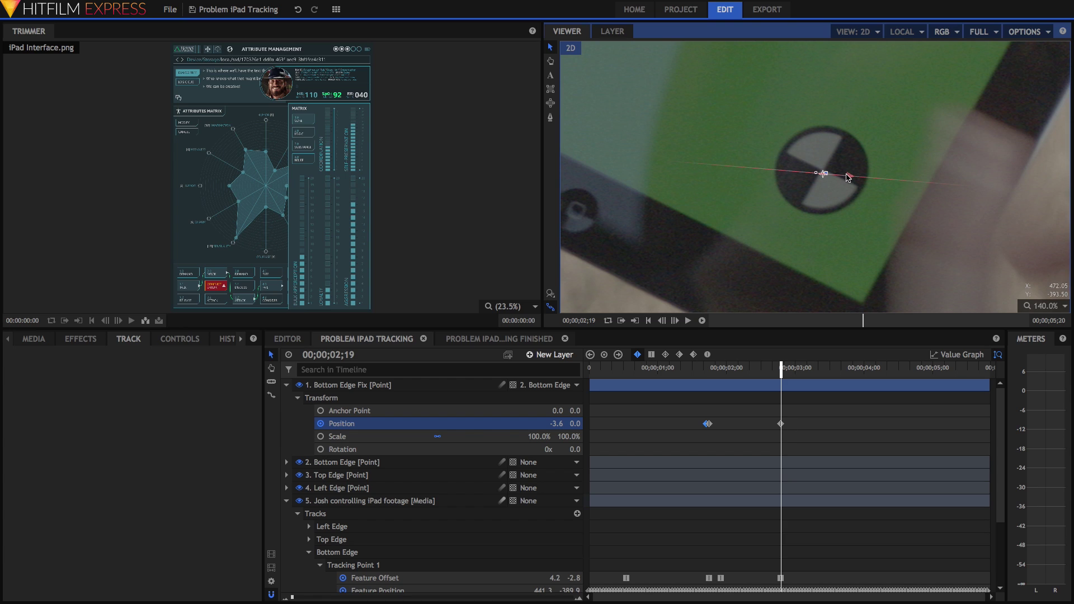
drag(826, 152, 829, 150)
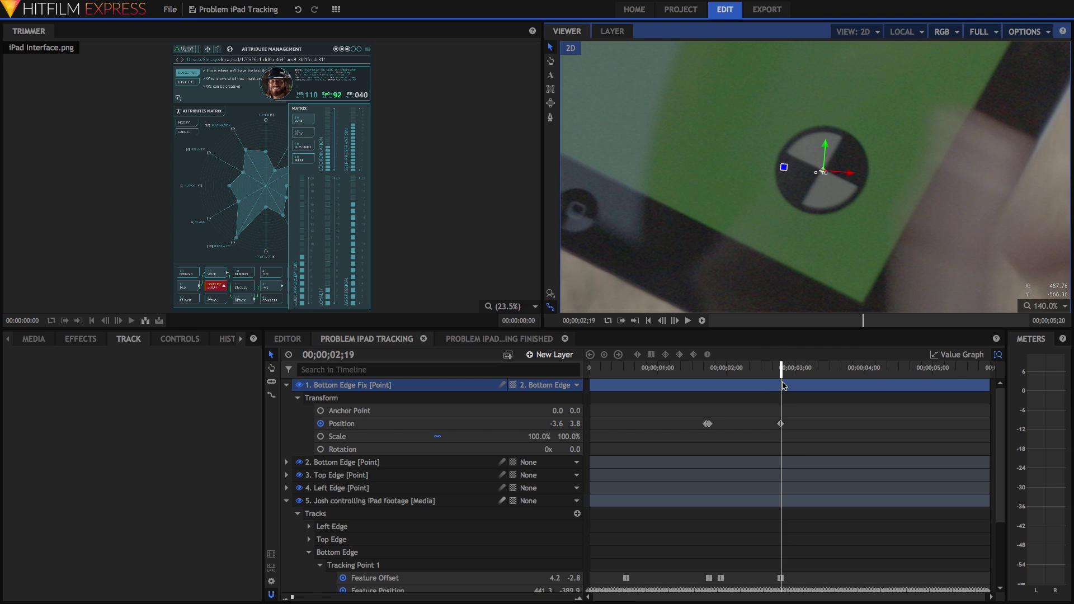
key(Right)
key(Right)
key(Right)
key(Right)
key(Right)
key(Right)
key(Right)
key(Right)
key(Right)
key(Right)
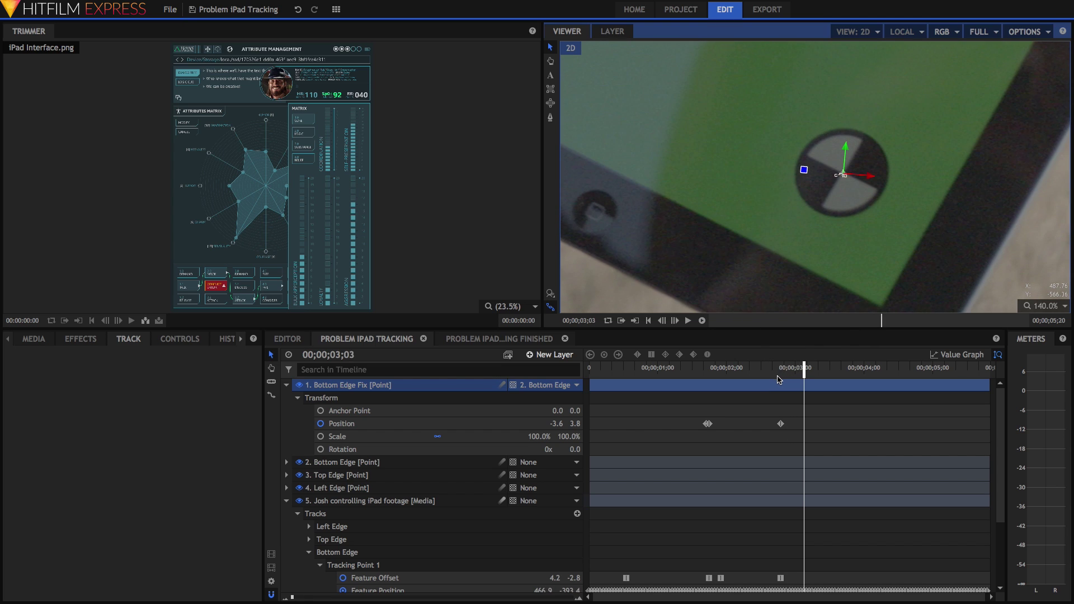
Step: Step back and forth from 00;00;01;18 to review the position correction
drag(779, 370, 709, 370)
key(Right)
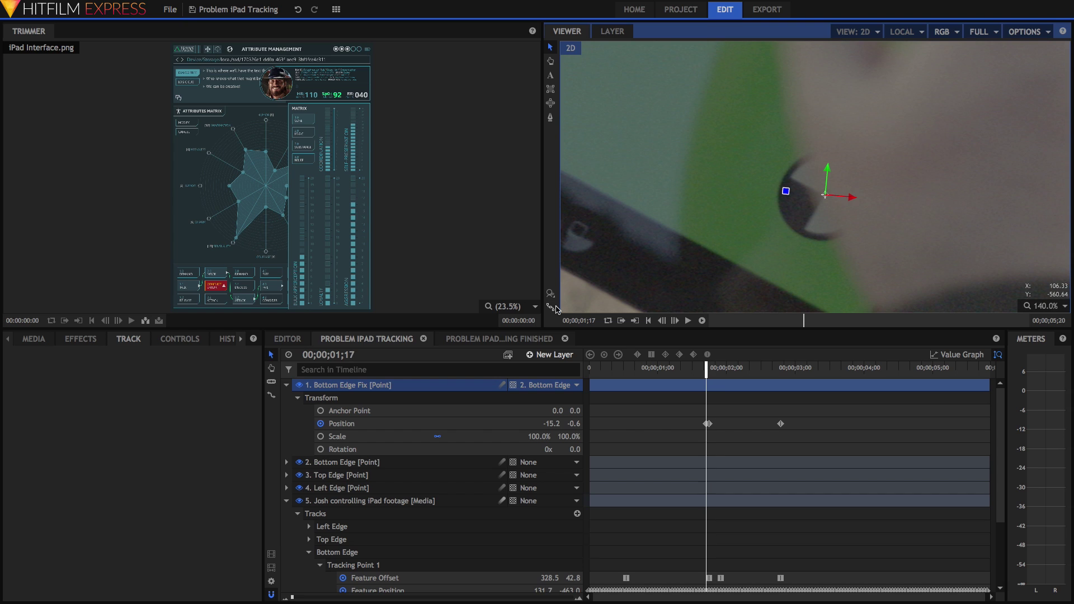
key(Left)
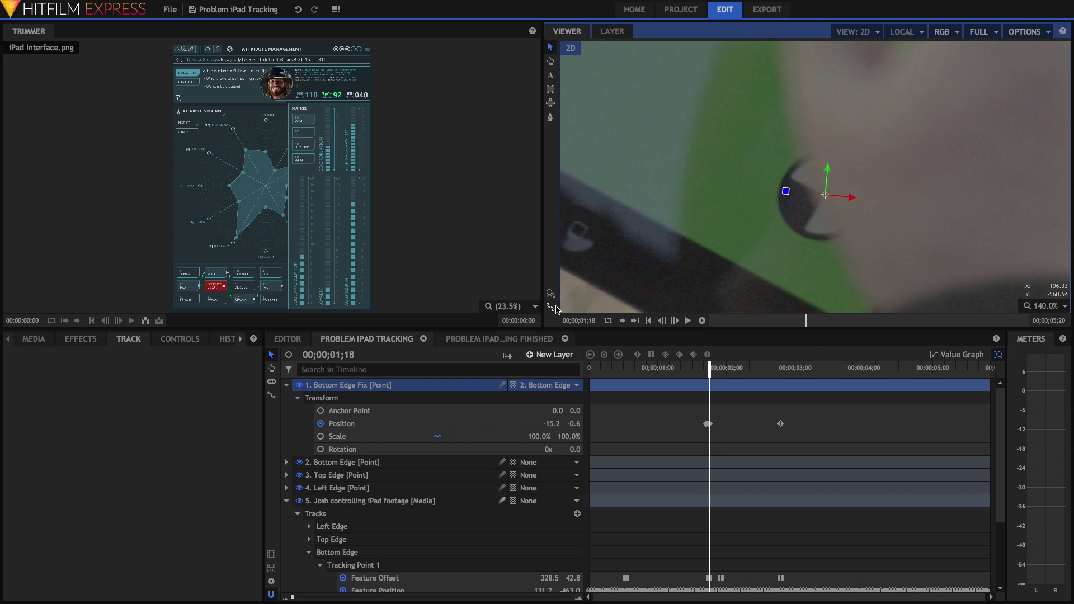
key(Left)
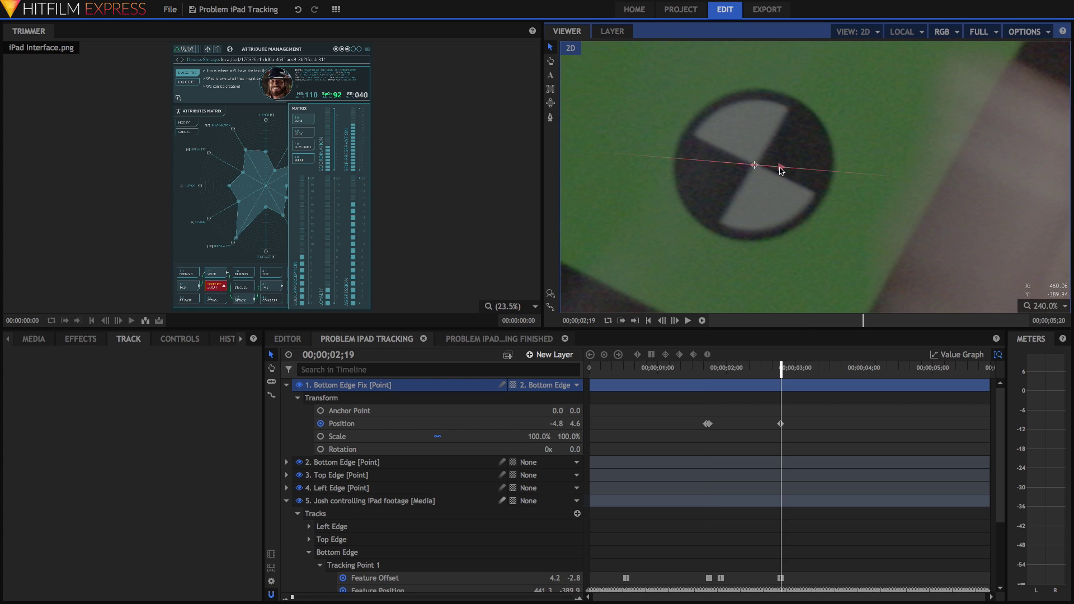
scroll(790, 179, down, 6)
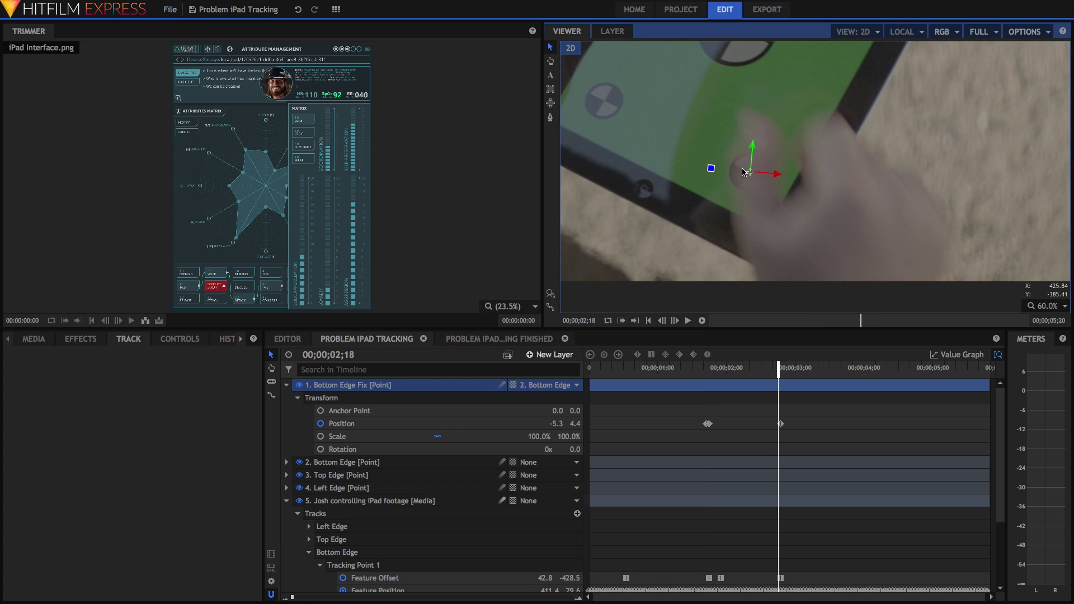
key(Left)
key(Left)
key(Left)
key(Left)
key(Left)
key(Left)
key(Left)
key(Left)
key(Left)
key(Left)
key(Left)
key(Left)
key(Left)
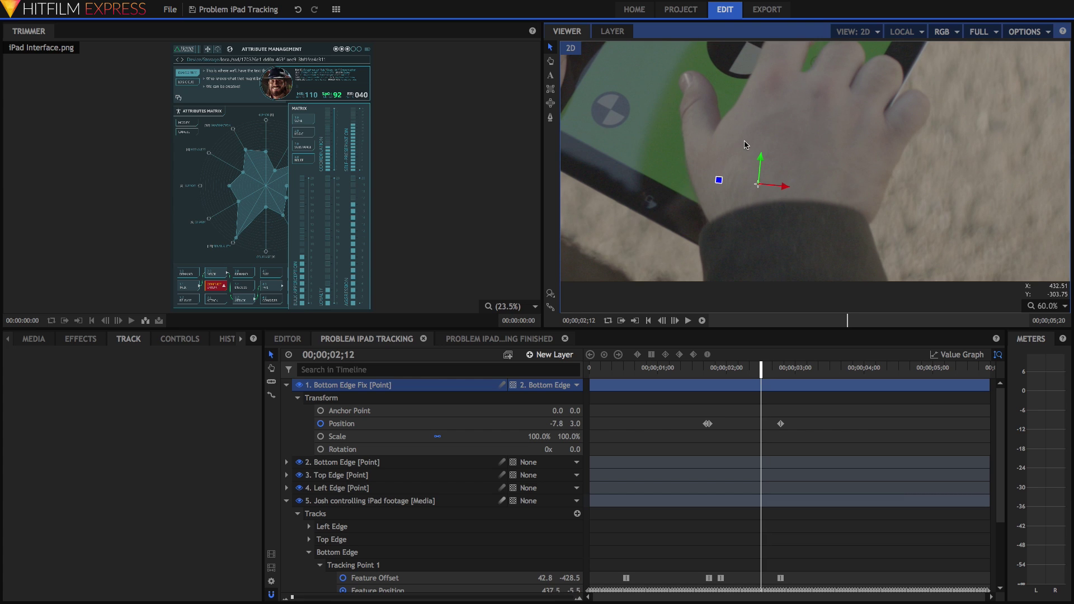
key(Left)
key(Left)
key(Left)
key(Left)
key(Left)
key(Left)
key(Left)
key(Left)
key(Left)
key(Left)
key(Left)
key(Left)
key(Left)
key(Left)
key(Left)
key(Left)
key(Left)
key(Left)
key(Left)
key(Left)
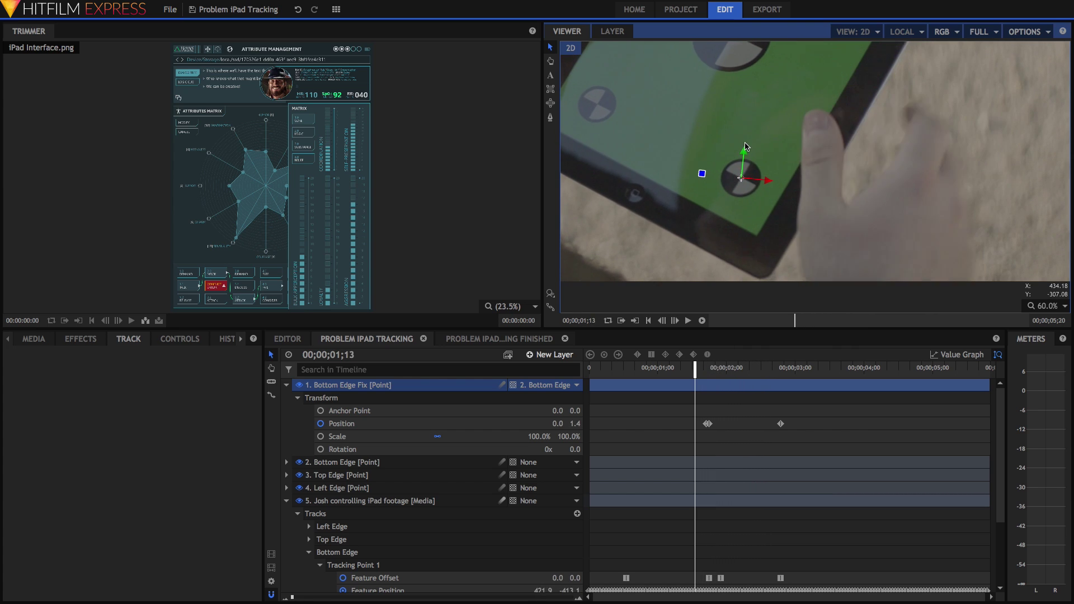
key(Left)
key(Left)
key(Left)
key(Left)
key(Left)
key(Left)
key(Left)
key(Left)
key(Left)
key(Left)
key(Left)
key(Left)
key(Left)
key(Left)
key(Left)
key(Left)
key(Left)
key(Left)
key(Left)
key(Left)
scroll(745, 140, down, 5)
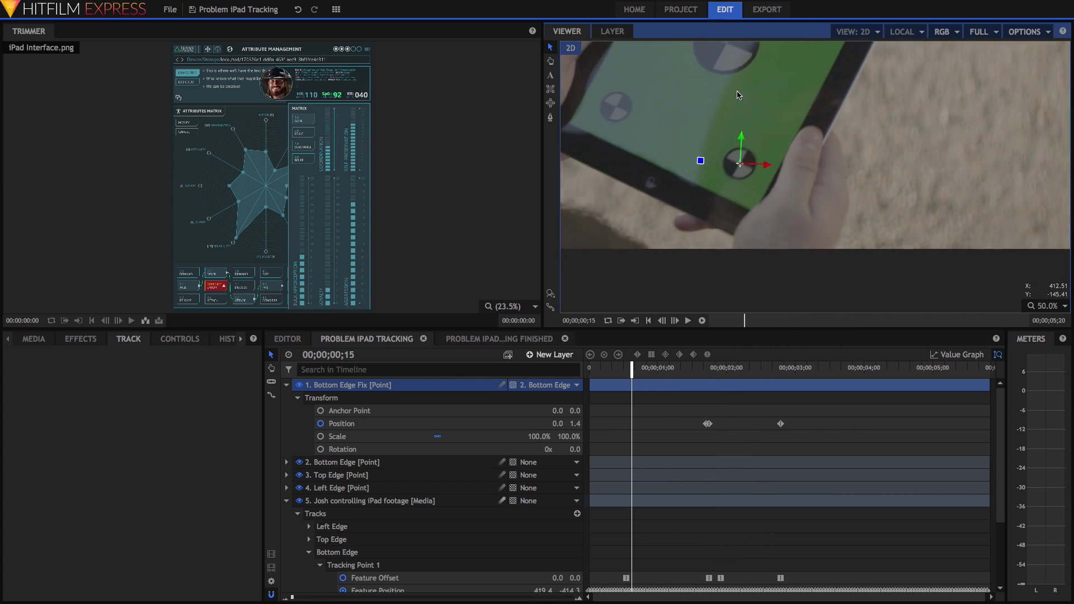
scroll(737, 101, up, 3)
Step: Move the Bottom Edge layer below Left Edge and parent Bottom Edge Fix to it
drag(737, 101, 822, 225)
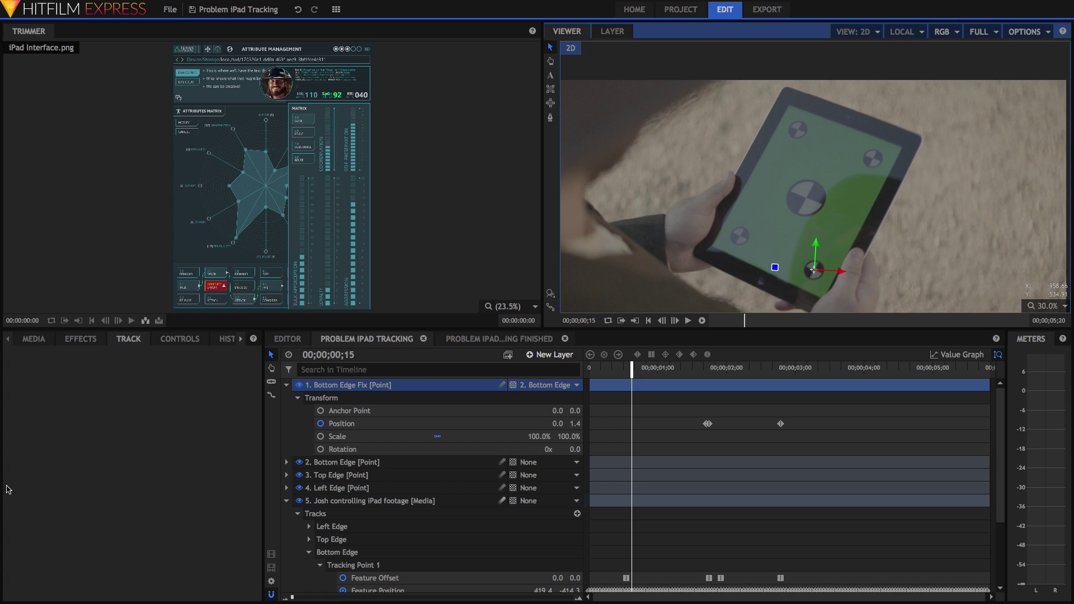
click(287, 385)
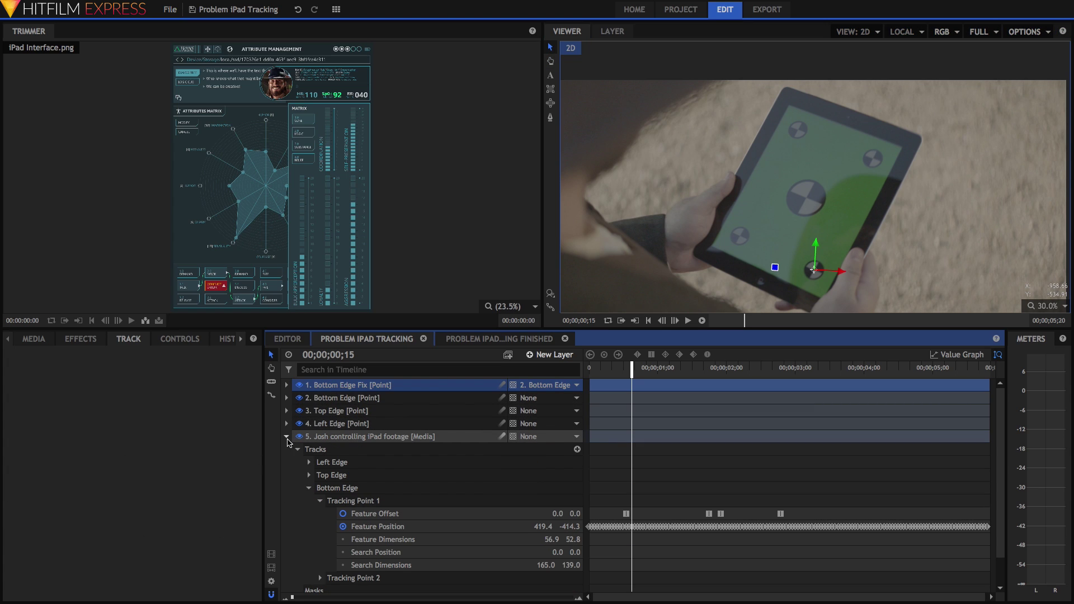
click(286, 438)
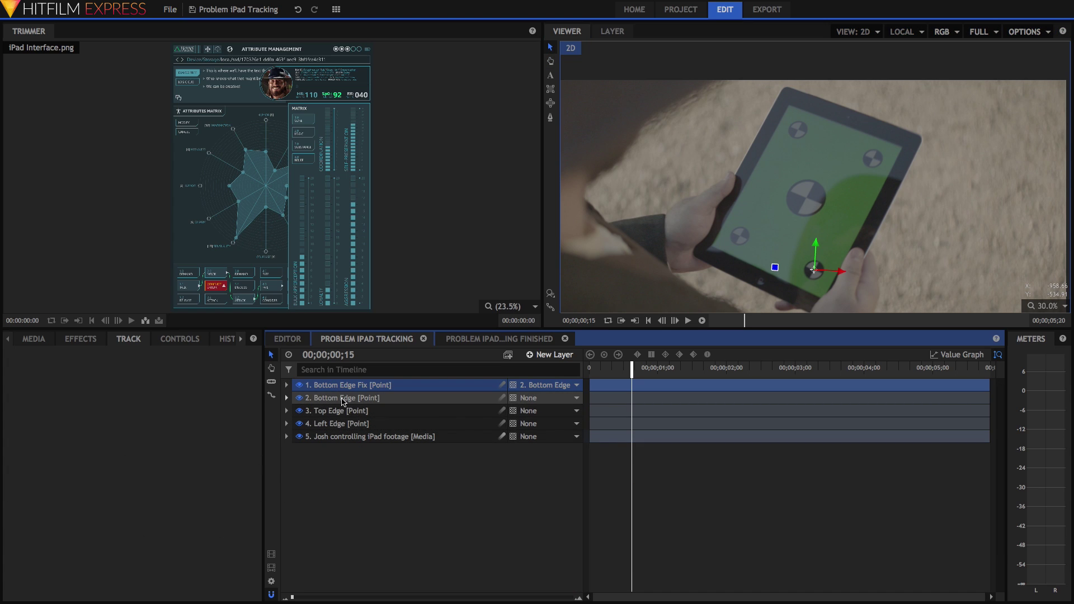
drag(342, 401, 345, 430)
click(346, 411)
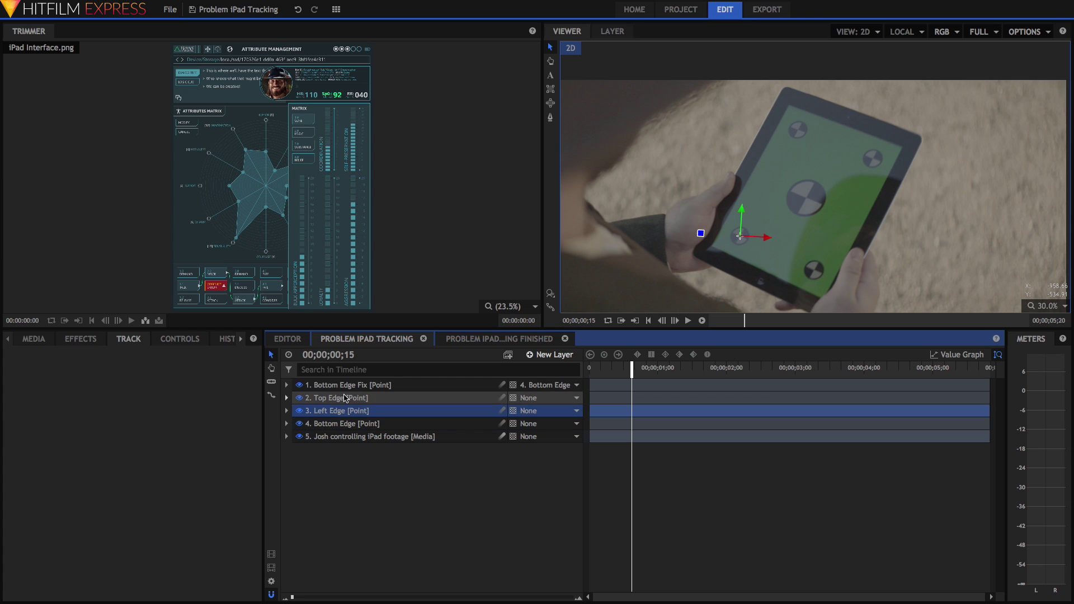
Step: Select the point layers and scrub the shot, stopping at 00;00;01;13
shift+click(345, 387)
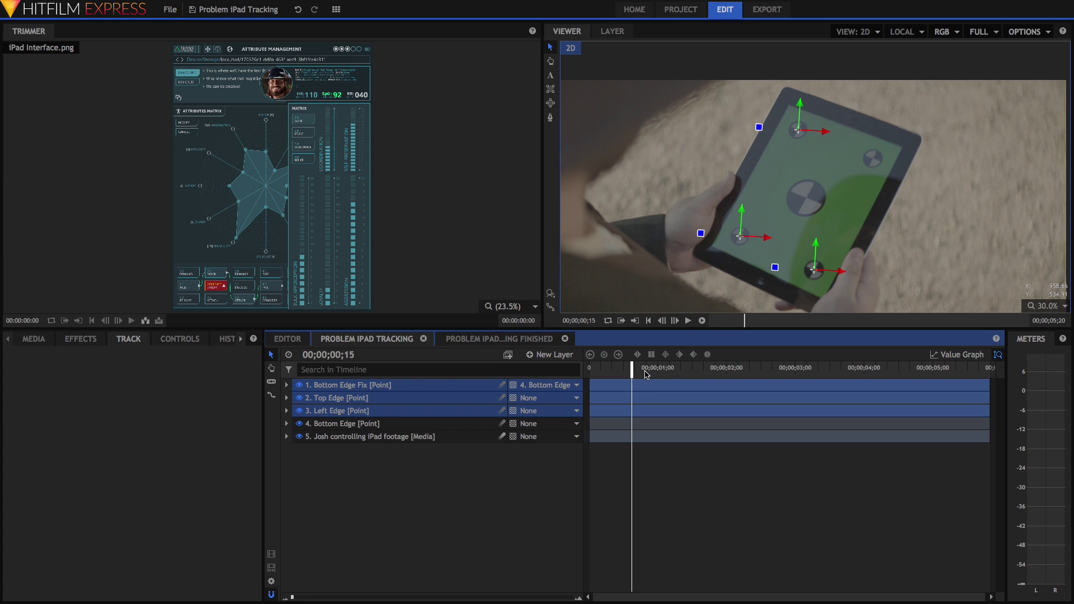
drag(647, 375, 582, 407)
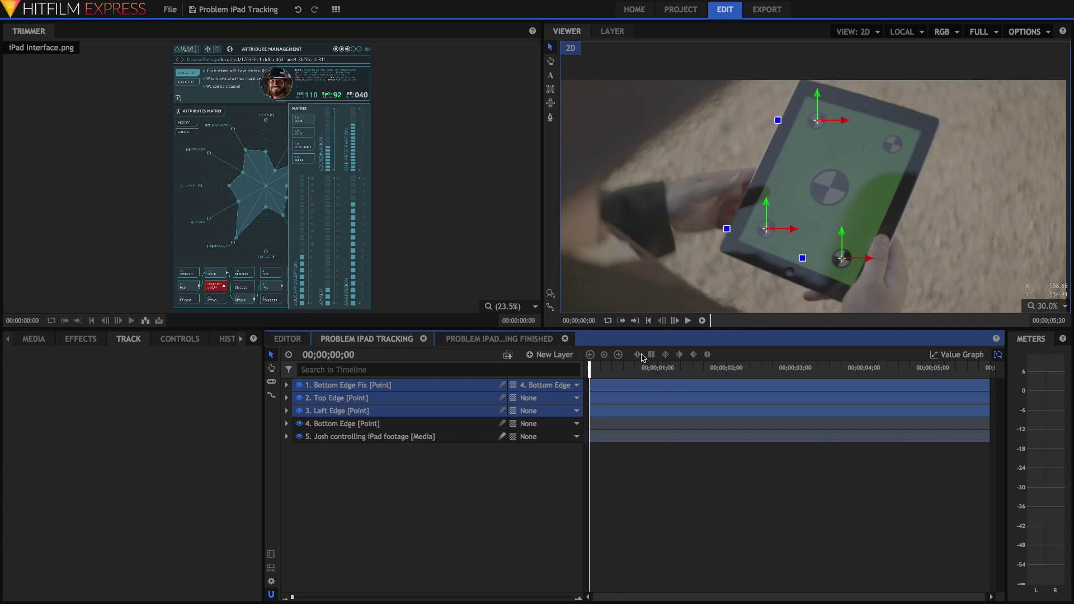
click(694, 368)
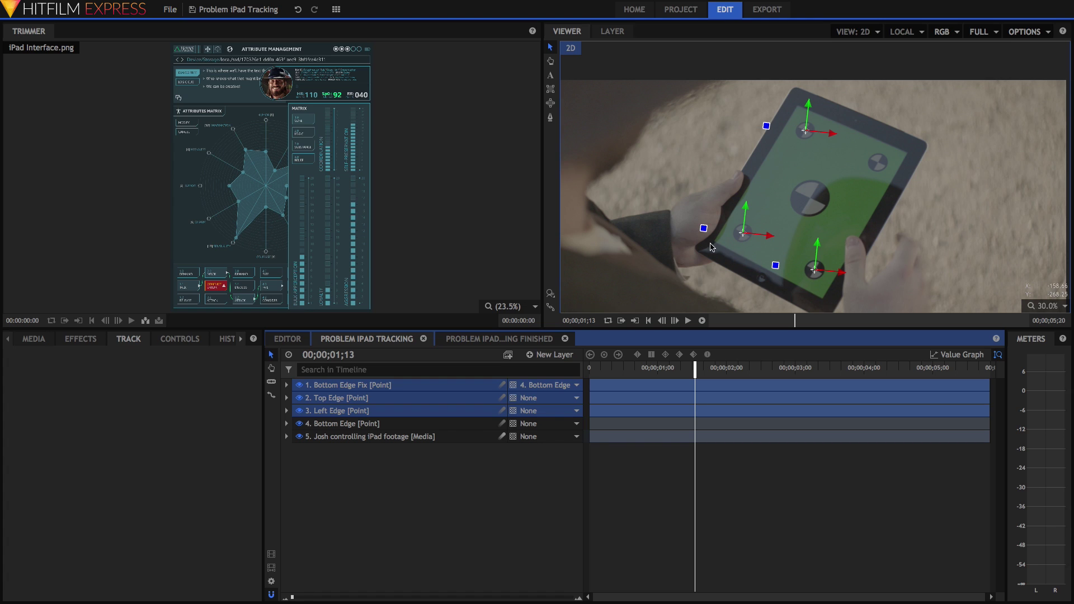
Step: Add a point layer and duplicate it into four point layers
click(465, 463)
click(550, 355)
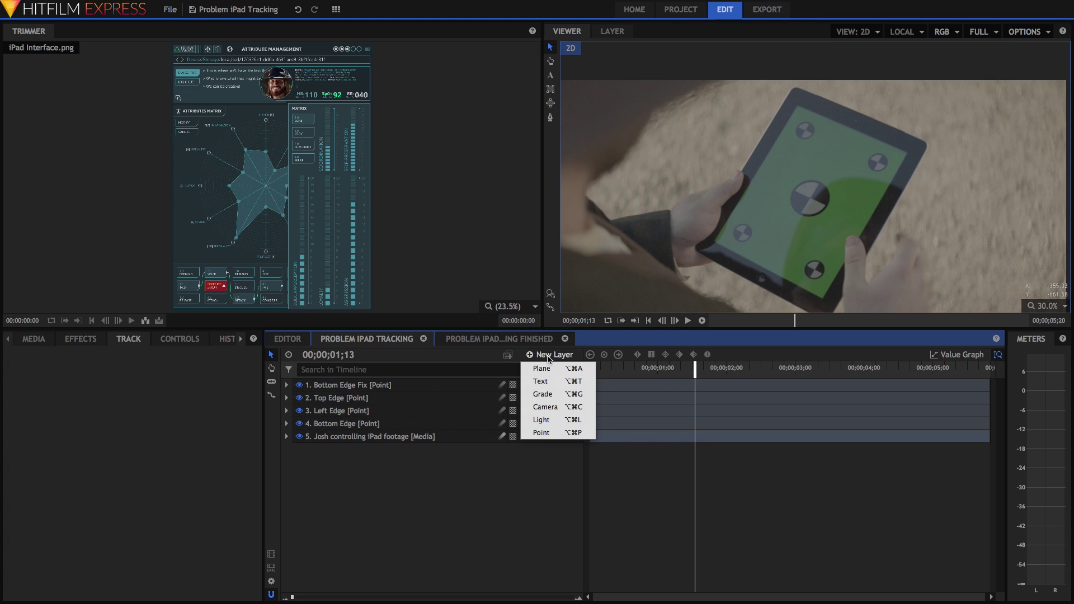
click(542, 432)
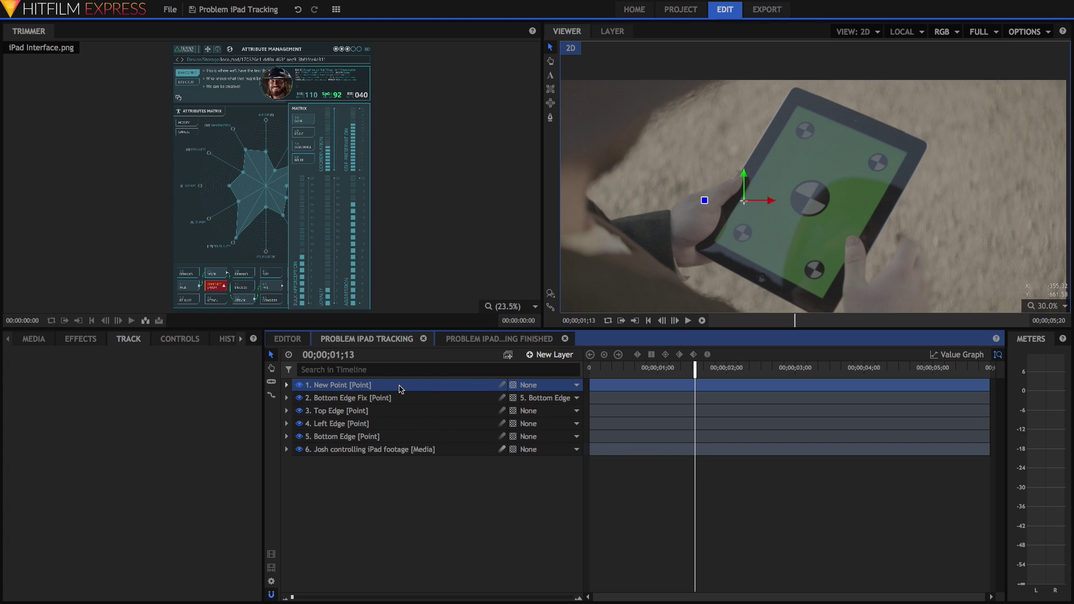
key(ctrl+d)
key(ctrl+d)
key(ctrl+d)
Step: Rename the four points Top Left, Top Right, Bottom Right and Bottom Left
double_click(339, 424)
text(Top L)
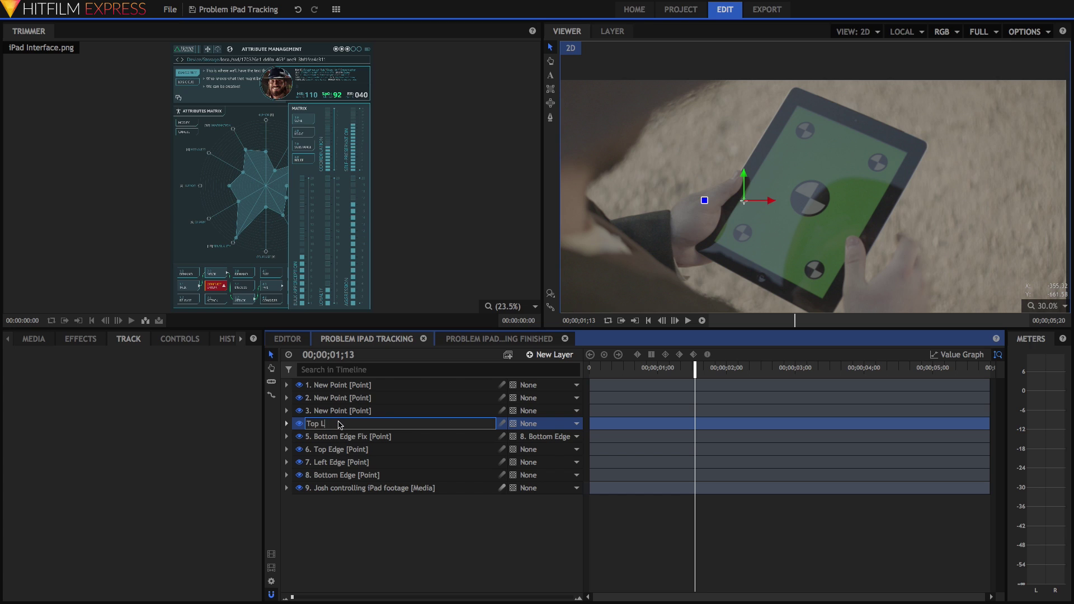
text(eft)
key(Return)
double_click(342, 411)
text(Top Right)
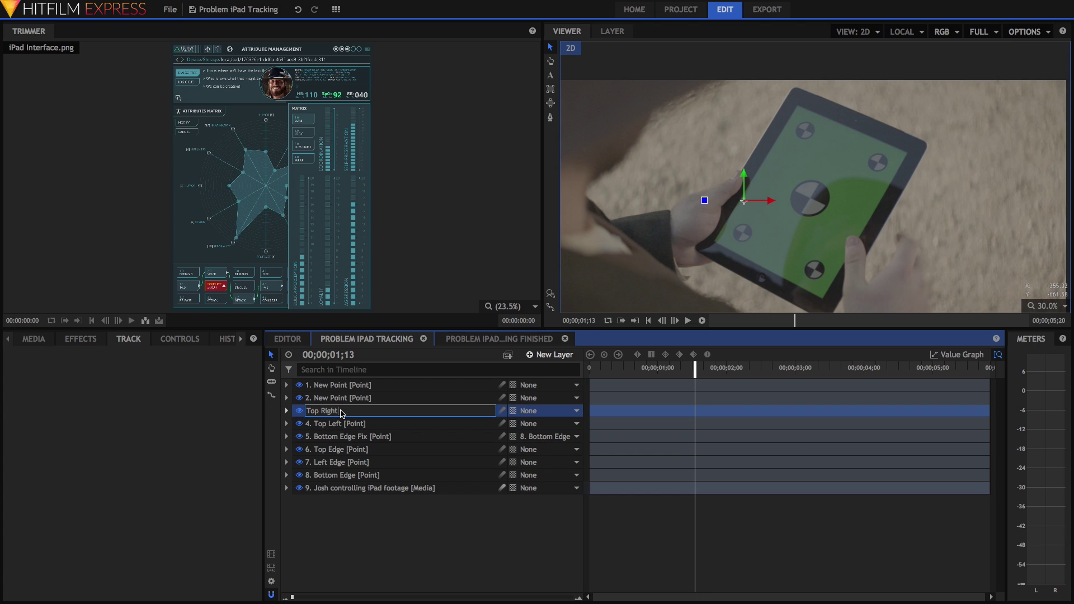
key(Return)
double_click(330, 399)
text(Bo)
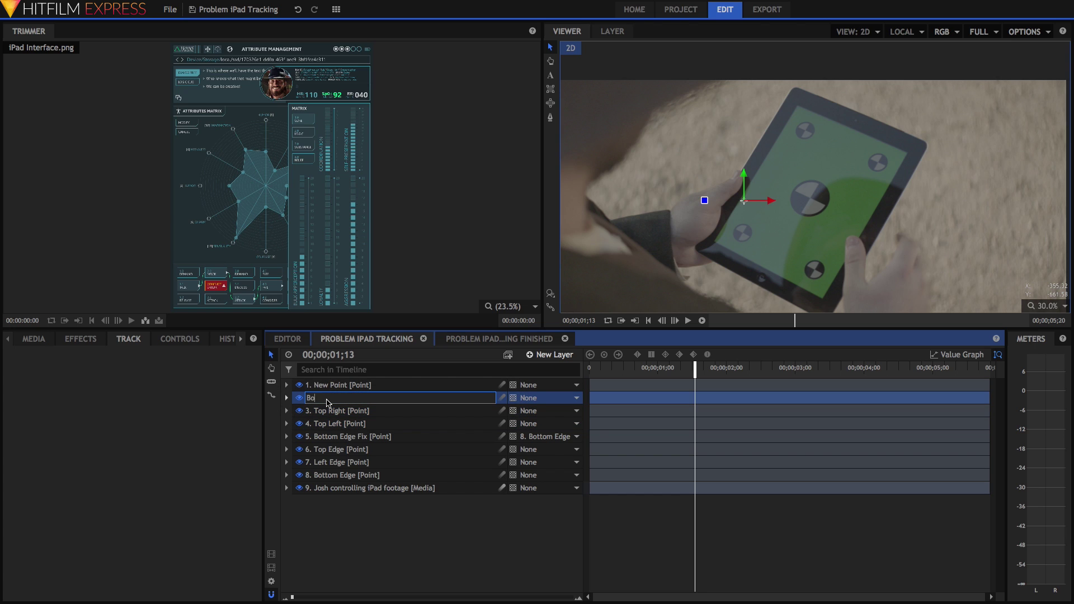
text(ttom Right)
key(Return)
double_click(331, 386)
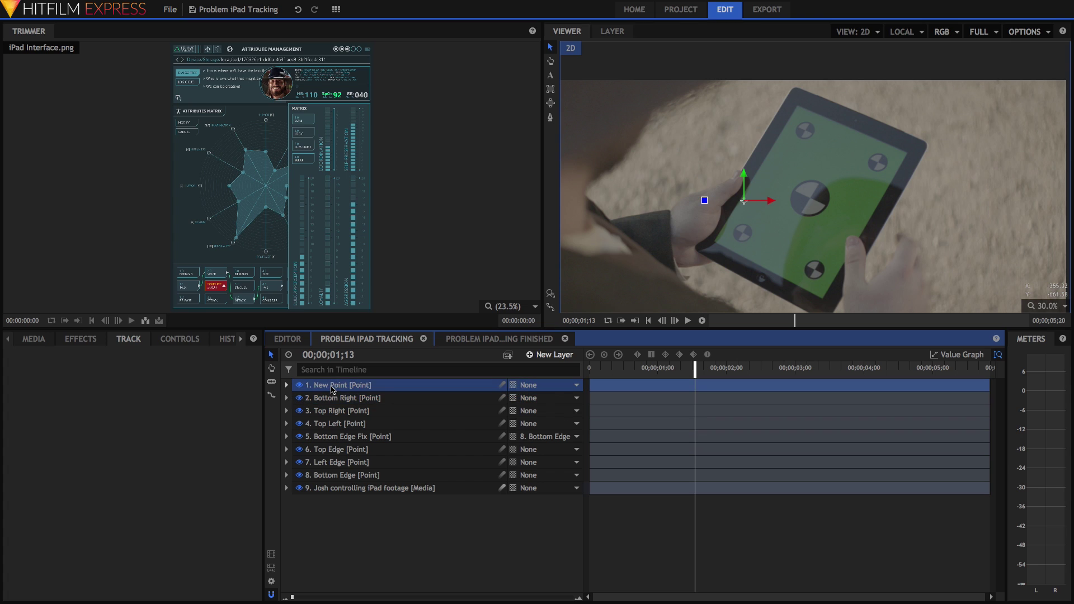
text(Bottom Left)
key(Return)
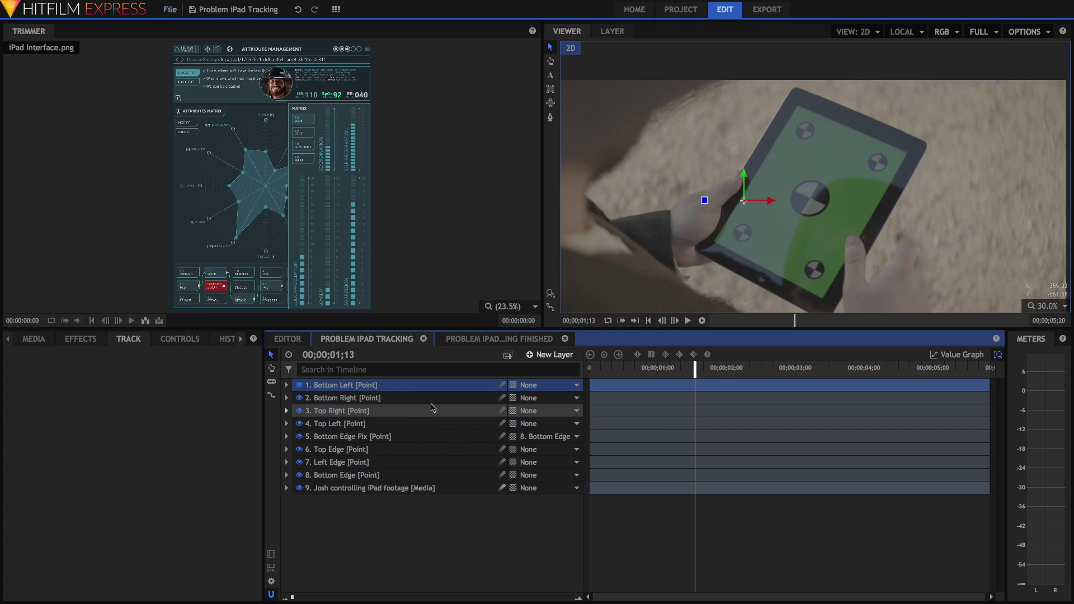
Step: Parent Bottom Right to Bottom Edge Fix and reset its transform onto that point
click(368, 476)
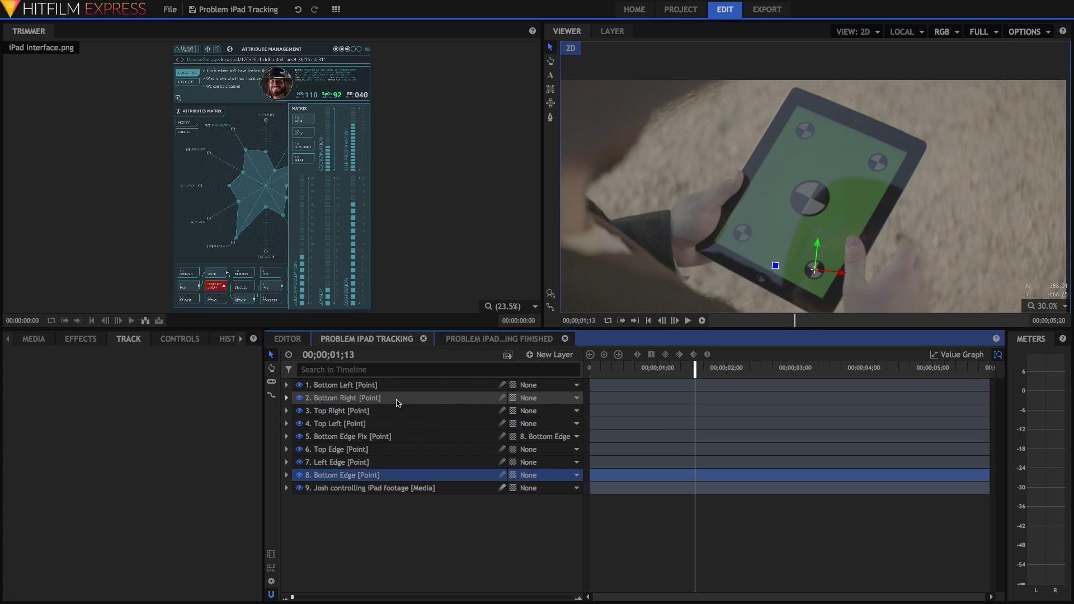
click(466, 437)
click(545, 399)
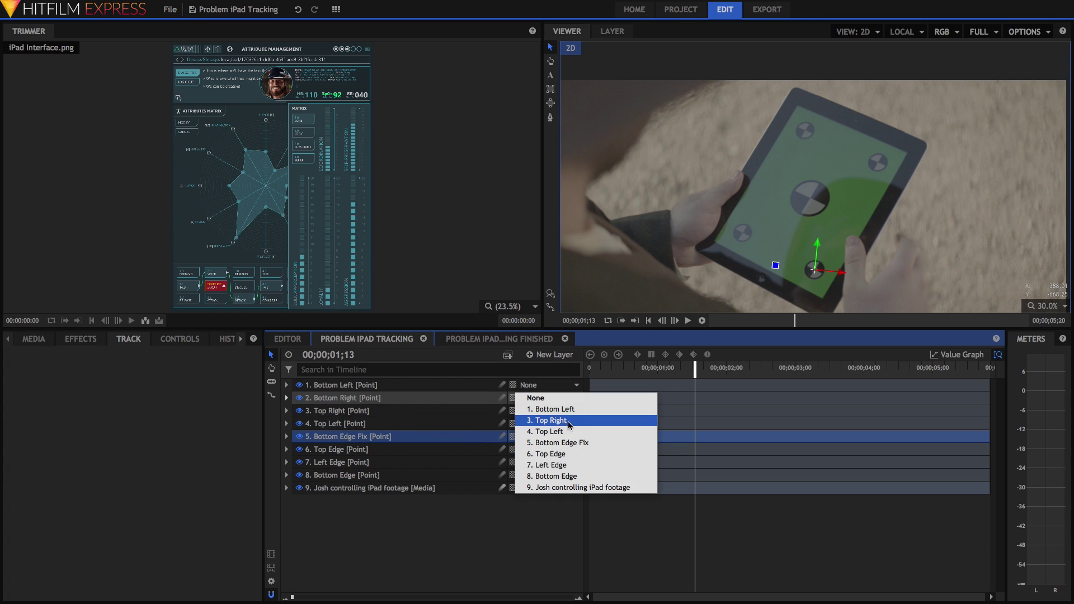
click(546, 443)
click(286, 398)
right_click(327, 411)
click(343, 417)
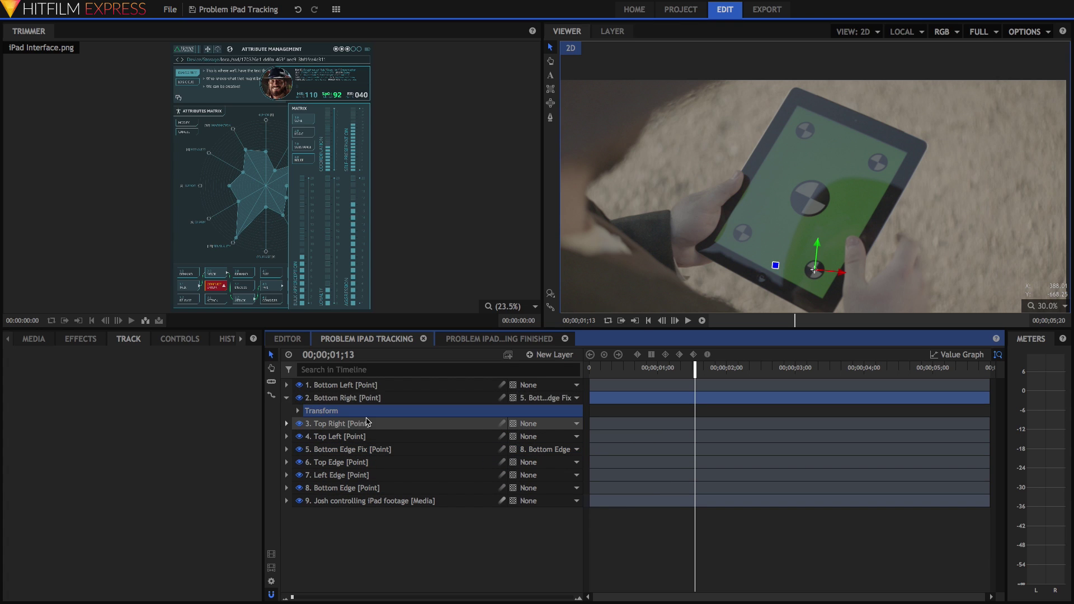
Step: Parent Bottom Left to the Left Edge point
click(345, 389)
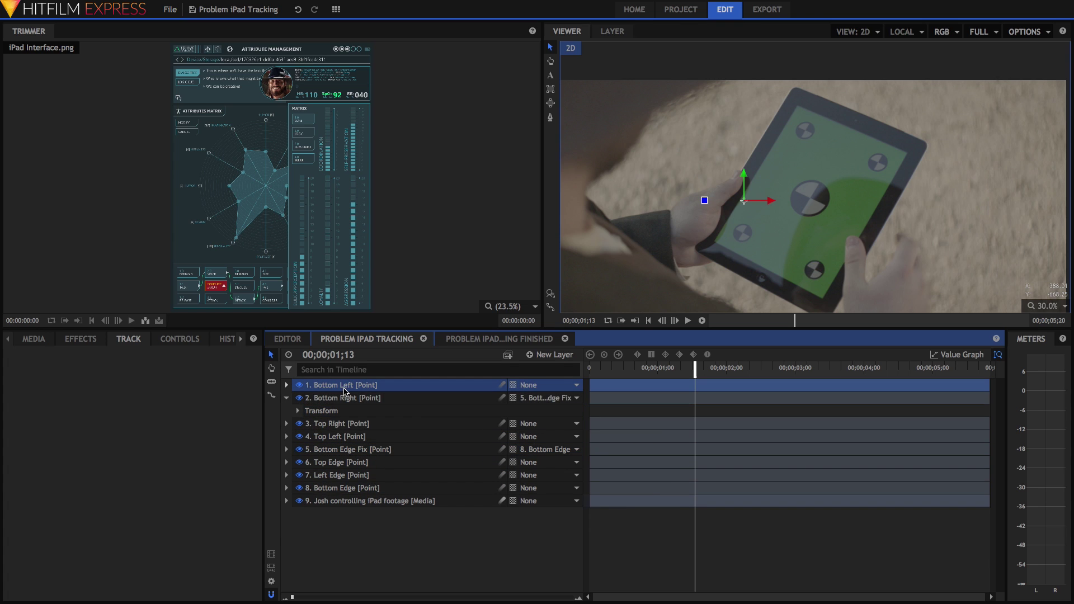
click(353, 475)
click(546, 385)
click(566, 451)
click(287, 385)
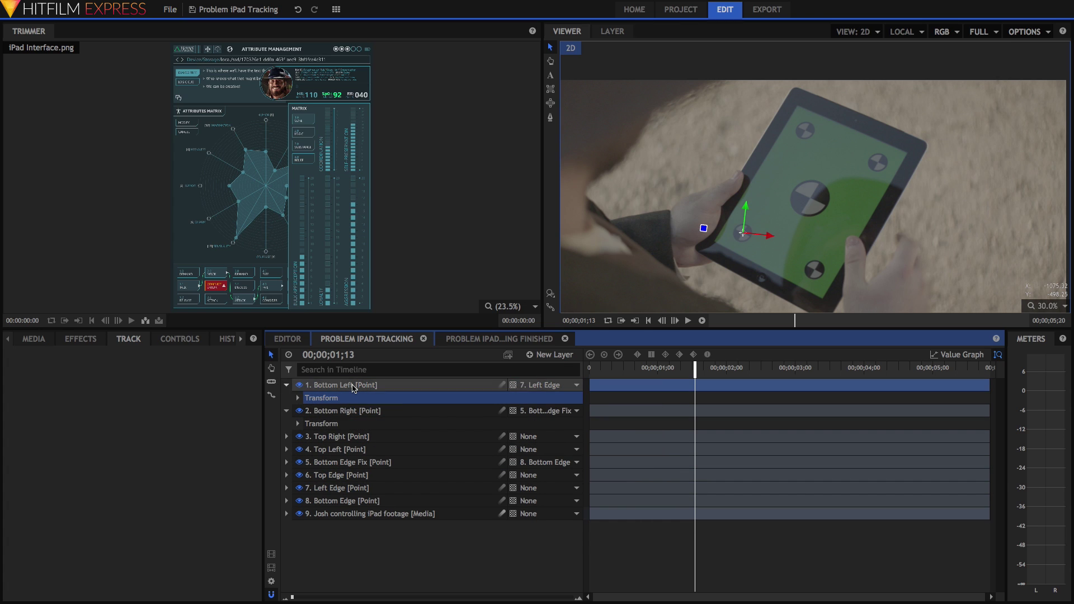
click(322, 397)
Step: Parent Top Left to the Top Edge point
click(347, 442)
click(339, 451)
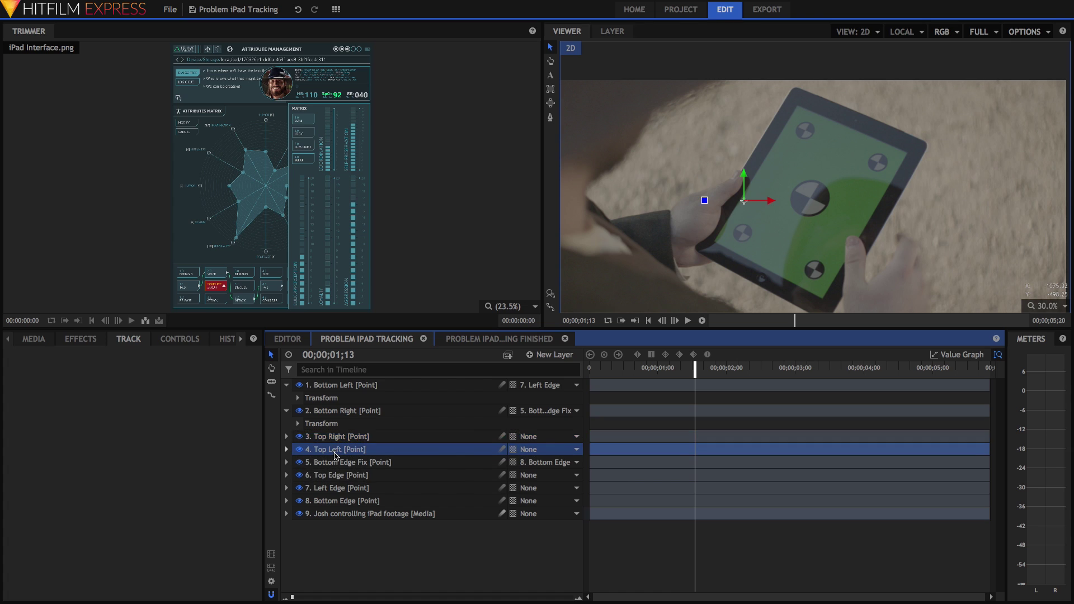
click(287, 449)
click(343, 462)
click(528, 449)
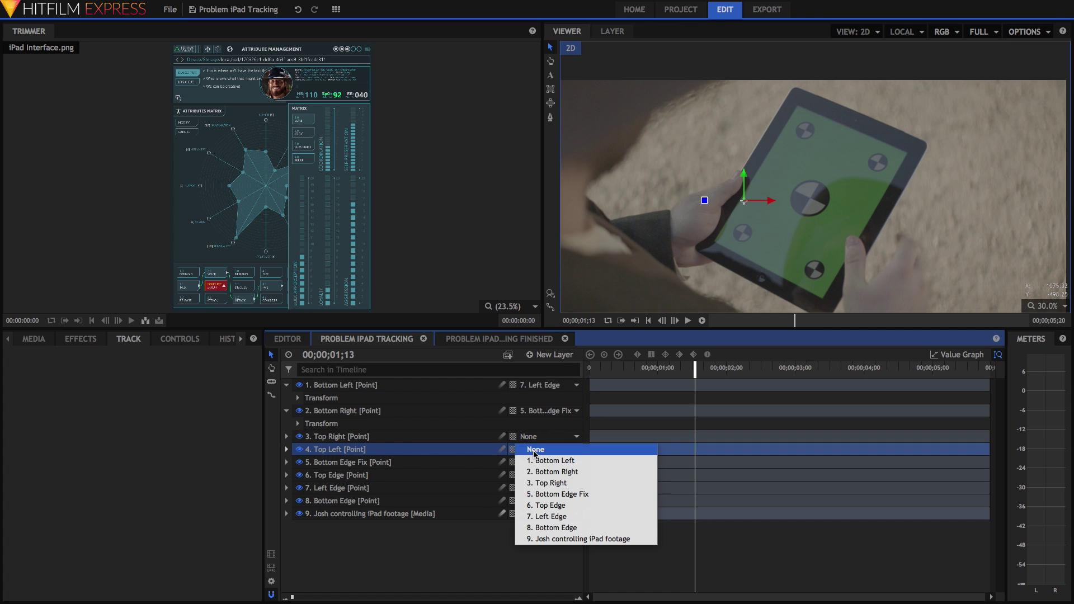
click(561, 506)
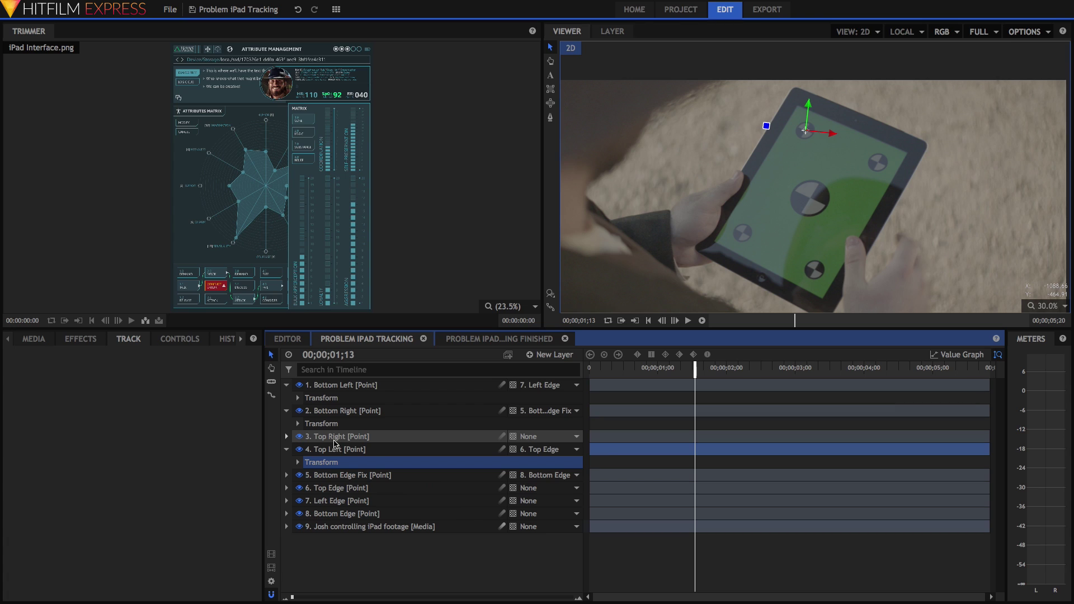
Step: Parent Top Right to the Top Edge point and reset its transform onto it
click(336, 442)
click(288, 438)
click(536, 438)
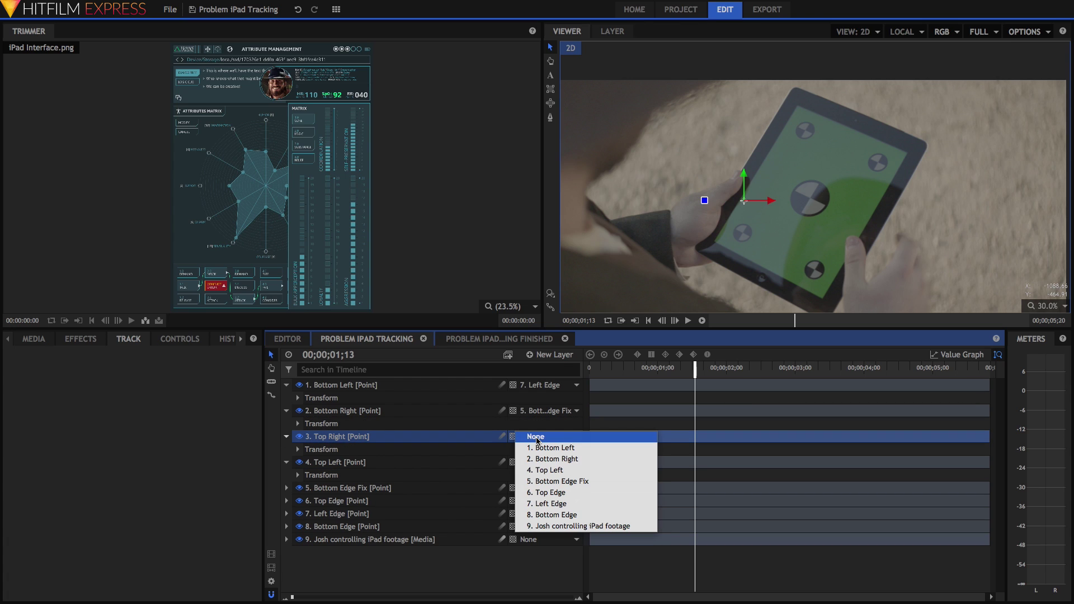
click(546, 495)
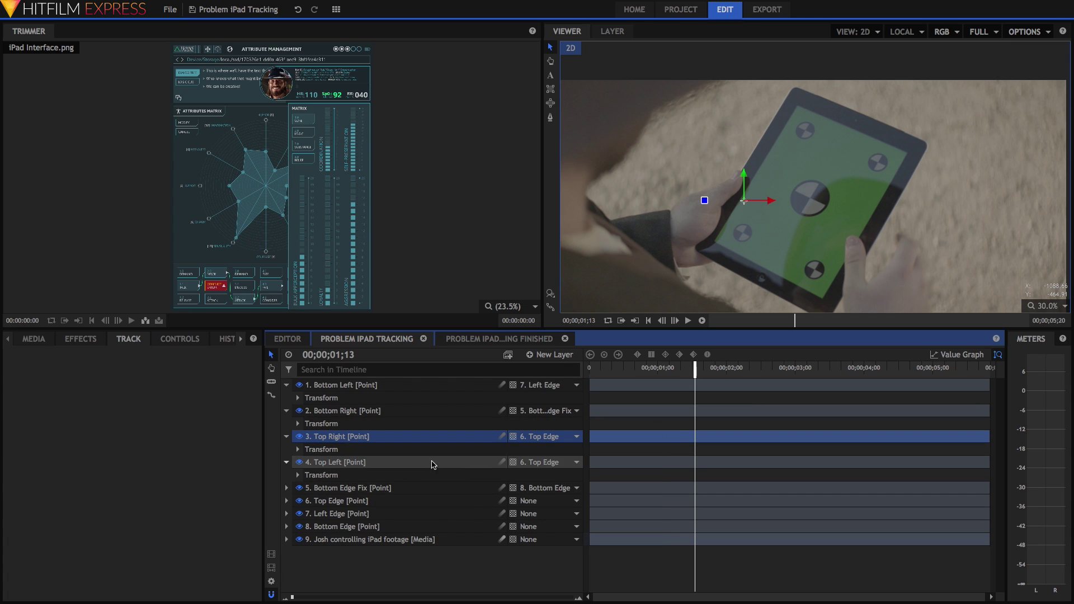
right_click(348, 452)
click(369, 460)
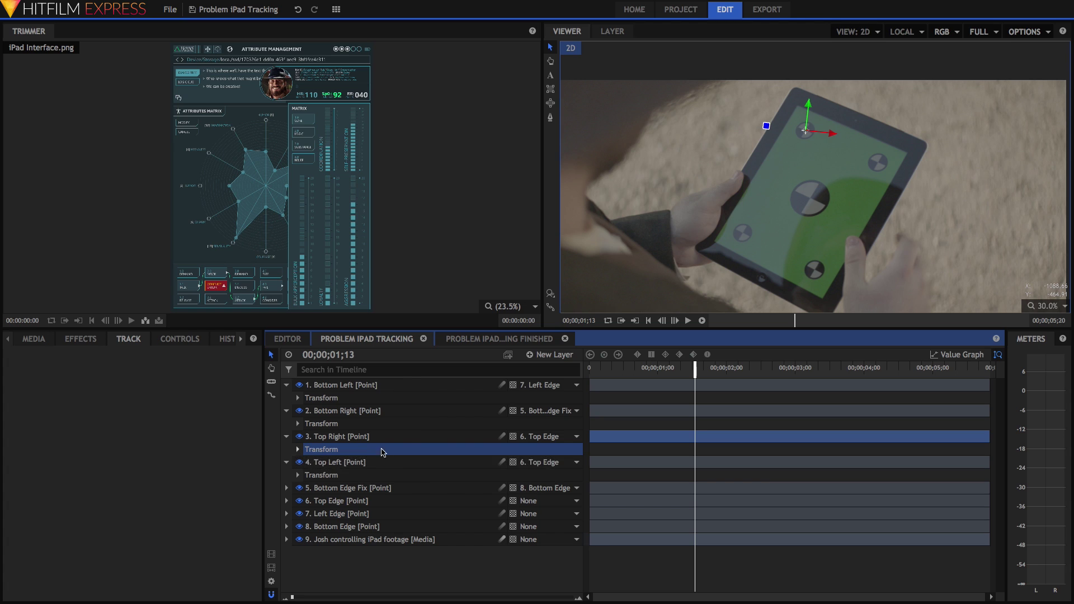
Step: Slide Top Right onto the right-hand marker, then collapse and select all four corner layers
scroll(808, 143, up, 4)
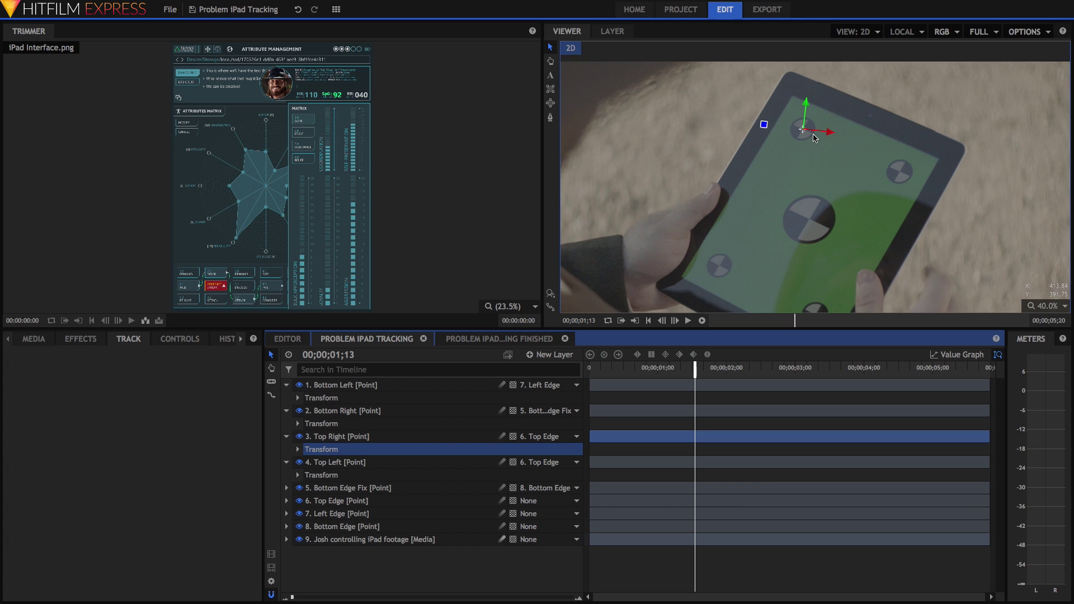
drag(817, 128, 821, 131)
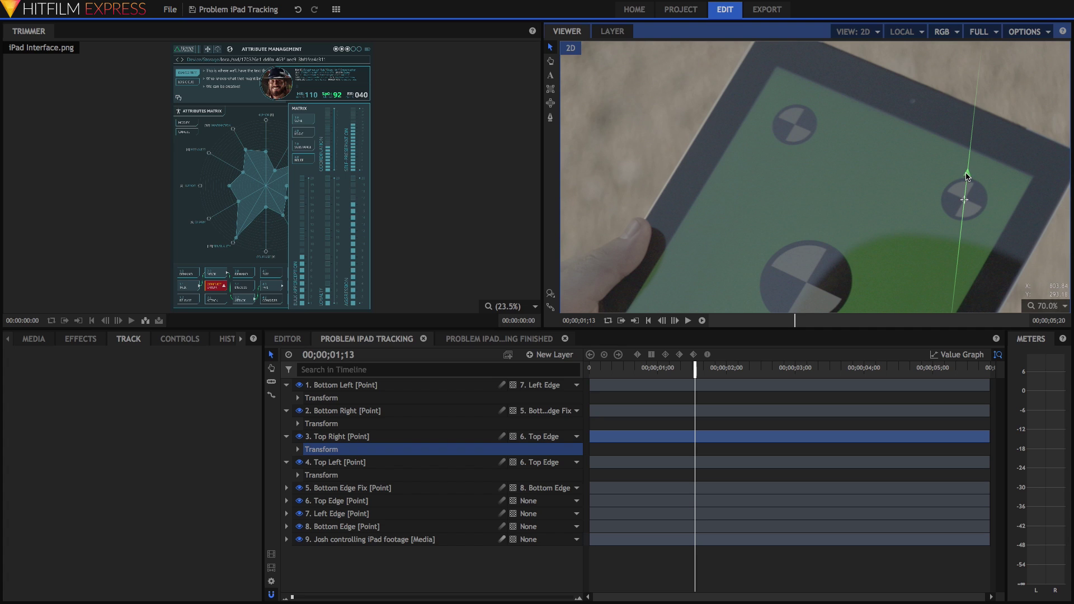
click(286, 462)
click(286, 436)
click(287, 411)
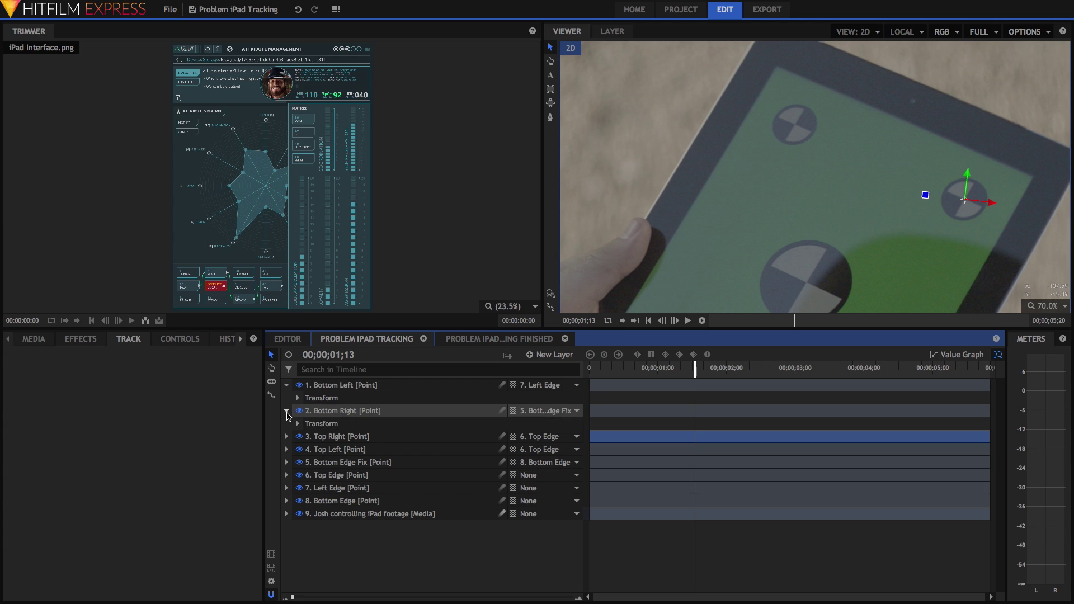
click(286, 385)
click(353, 385)
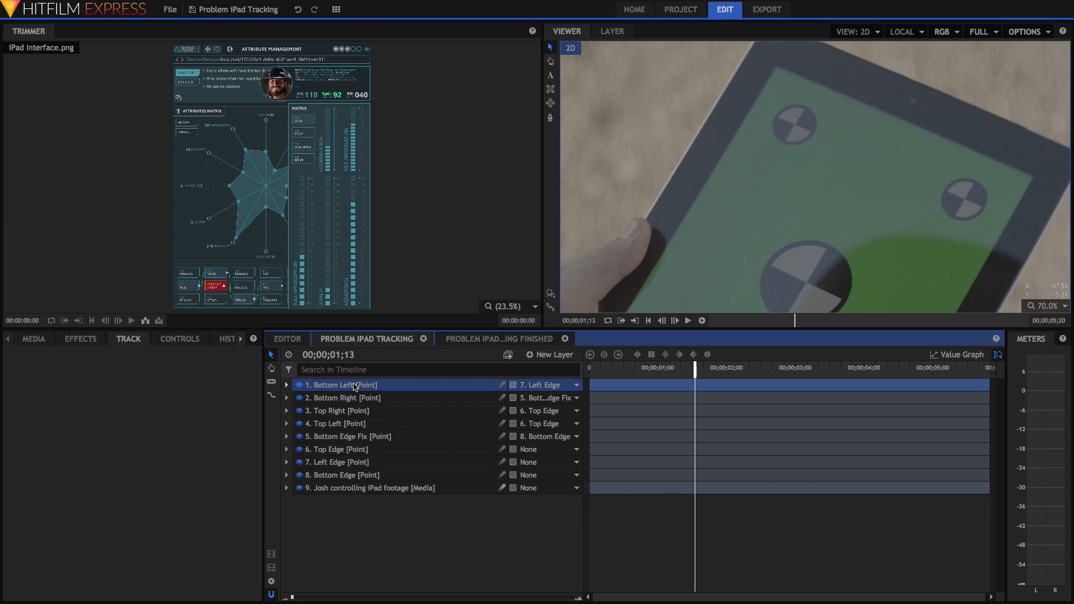
shift+click(342, 423)
scroll(851, 182, down, 3)
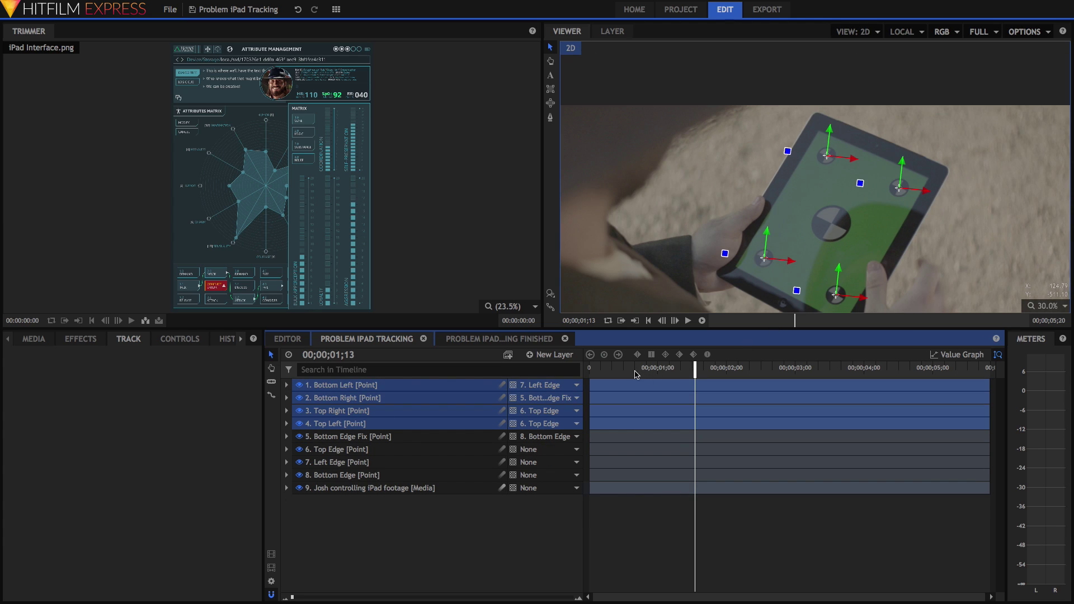
Step: Scrub the shot, then zoom in to check the Bottom Left and Bottom Right points
drag(637, 374, 928, 386)
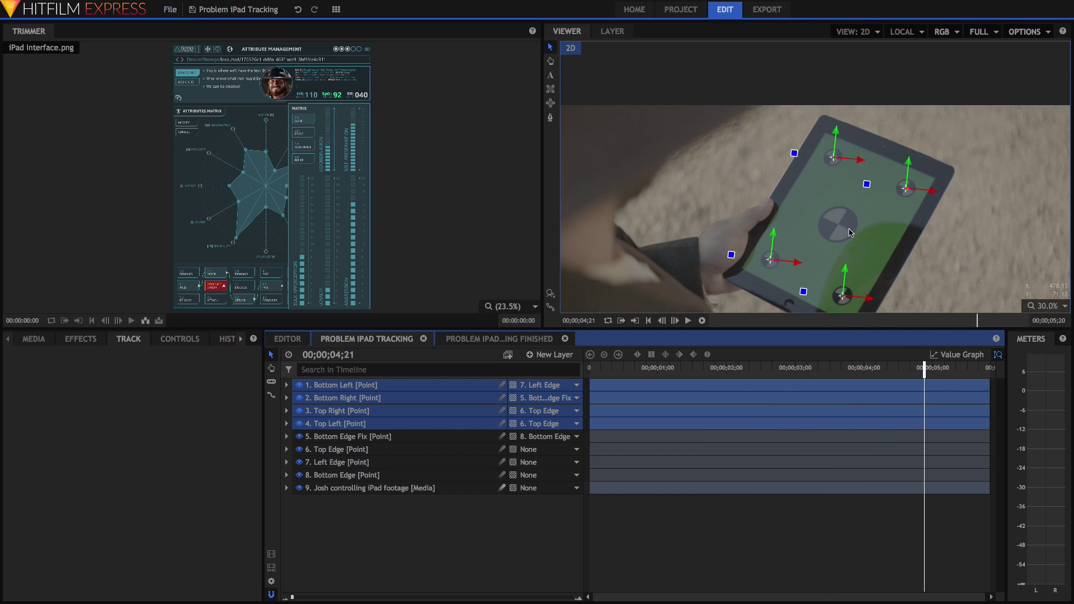
click(426, 501)
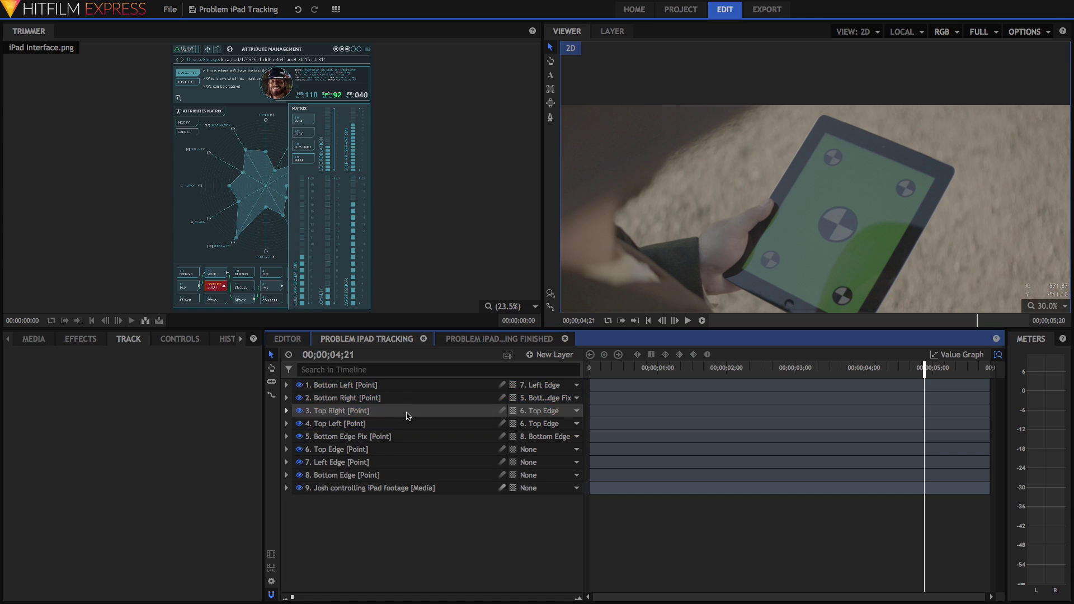
click(401, 386)
scroll(754, 270, up, 5)
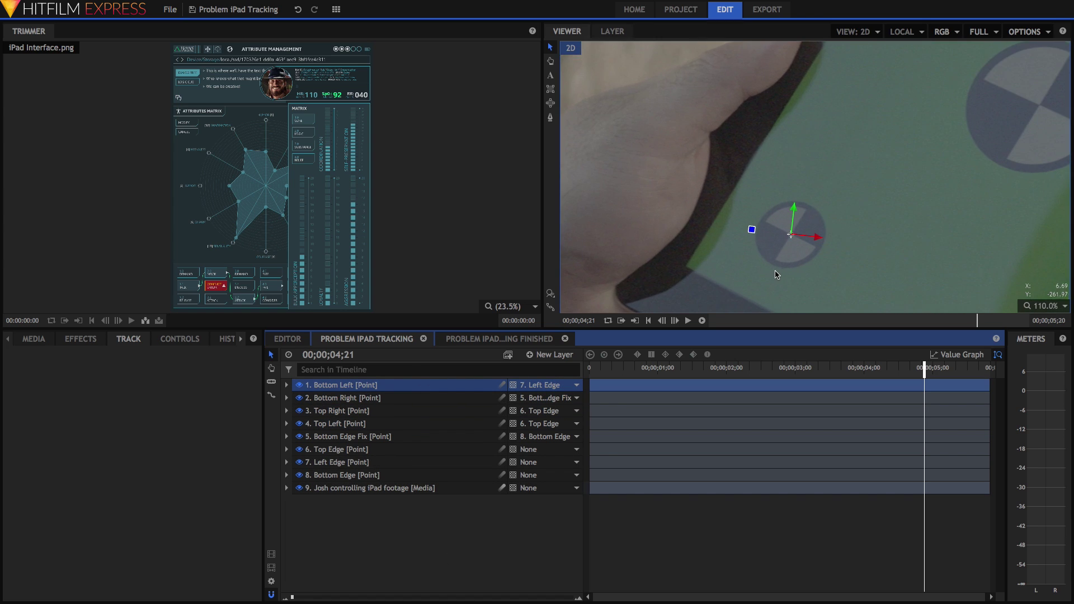
drag(795, 246, 832, 148)
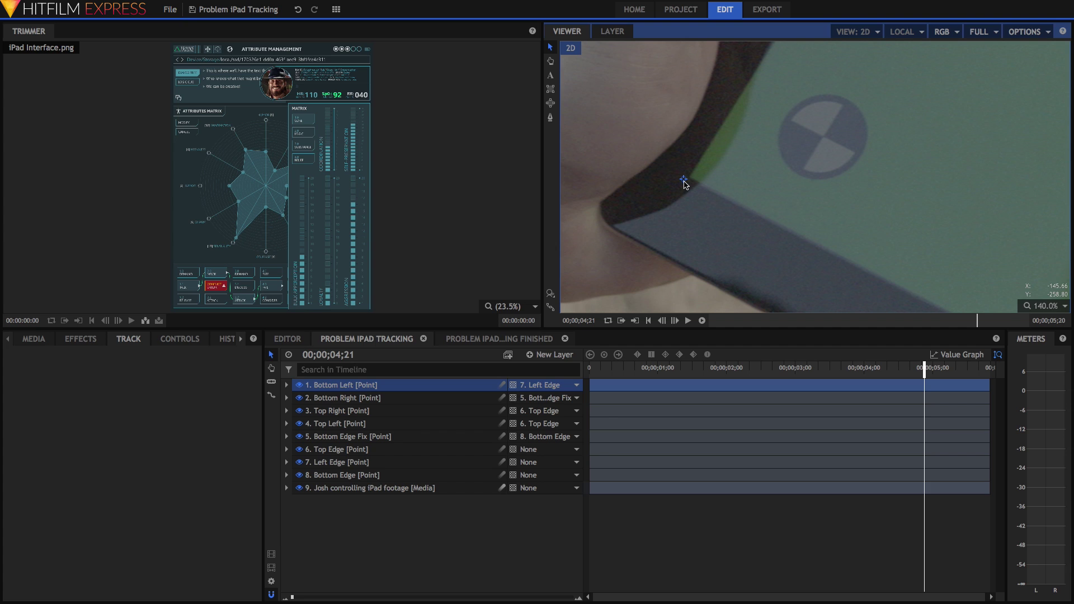
click(392, 398)
scroll(819, 172, down, 2)
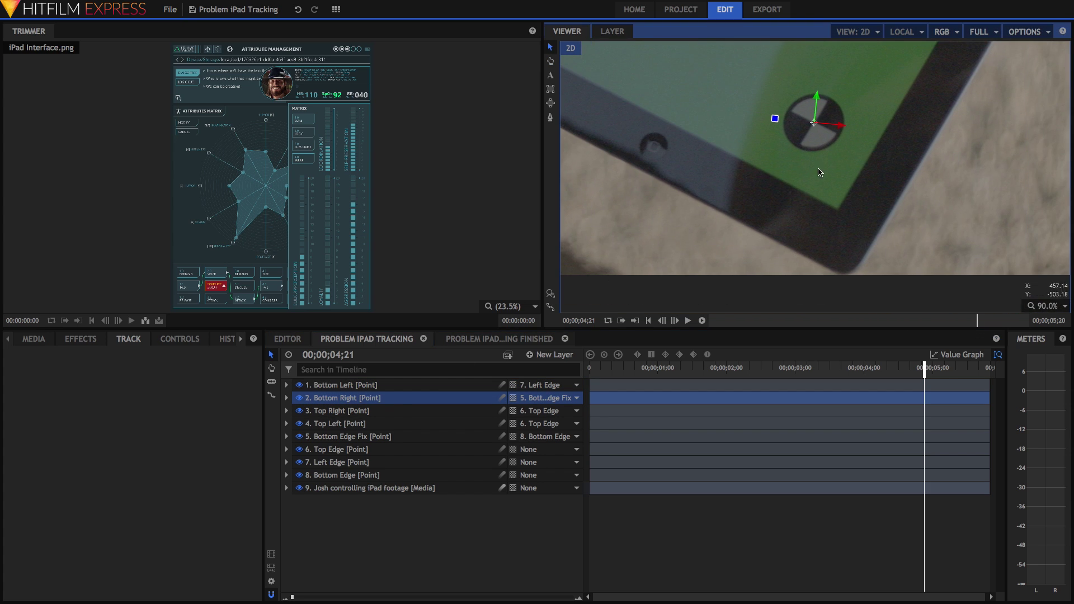
Step: Check the Top Right and Top Left points, then select all four and return near the start
click(341, 411)
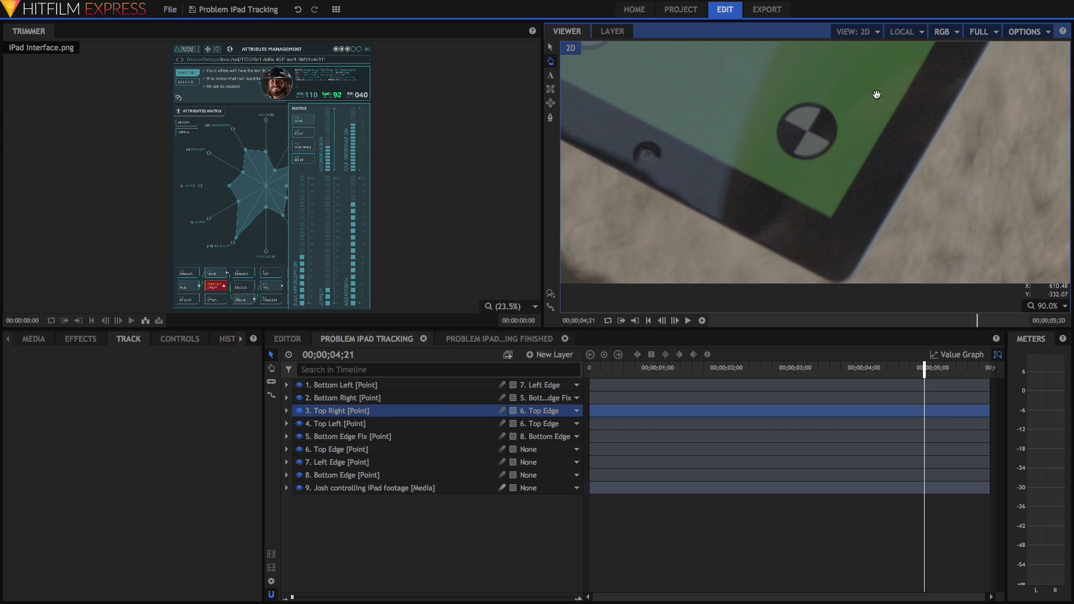
drag(875, 95, 713, 324)
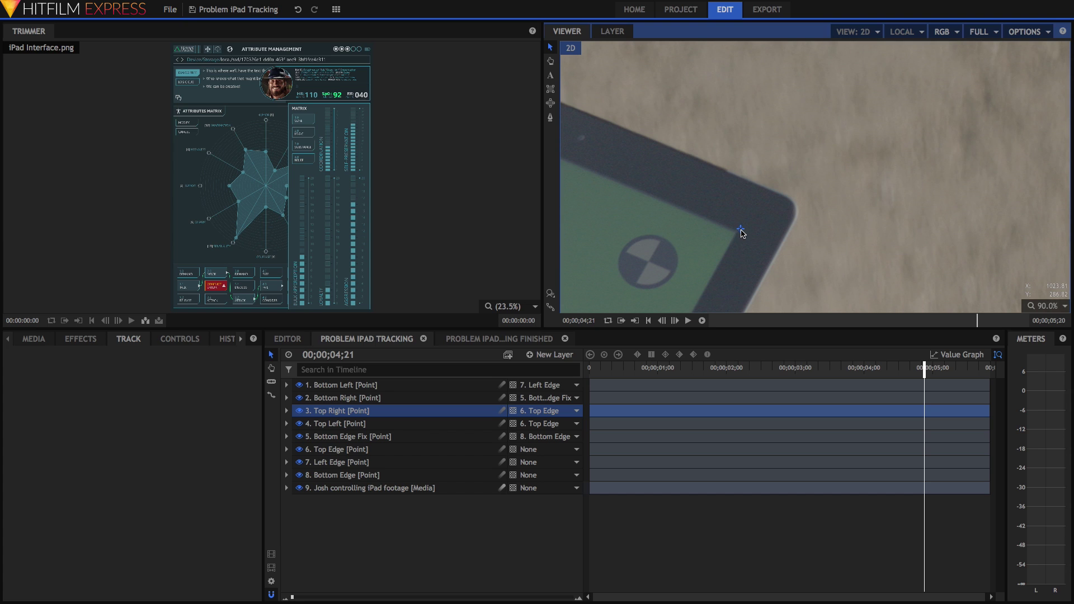
drag(742, 232, 996, 213)
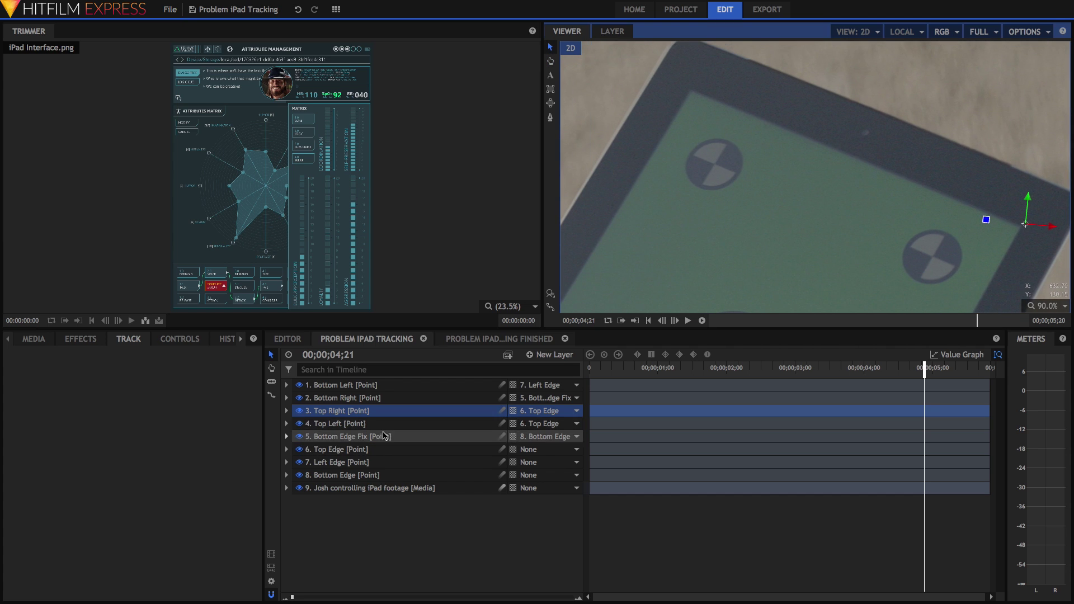
click(339, 423)
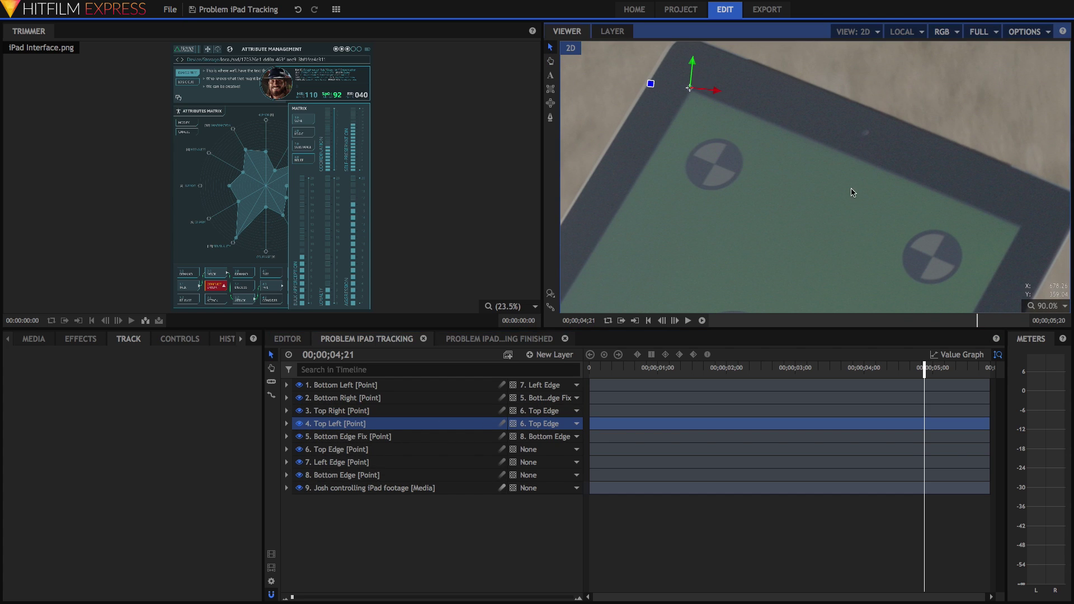
scroll(853, 193, down, 3)
shift+click(361, 386)
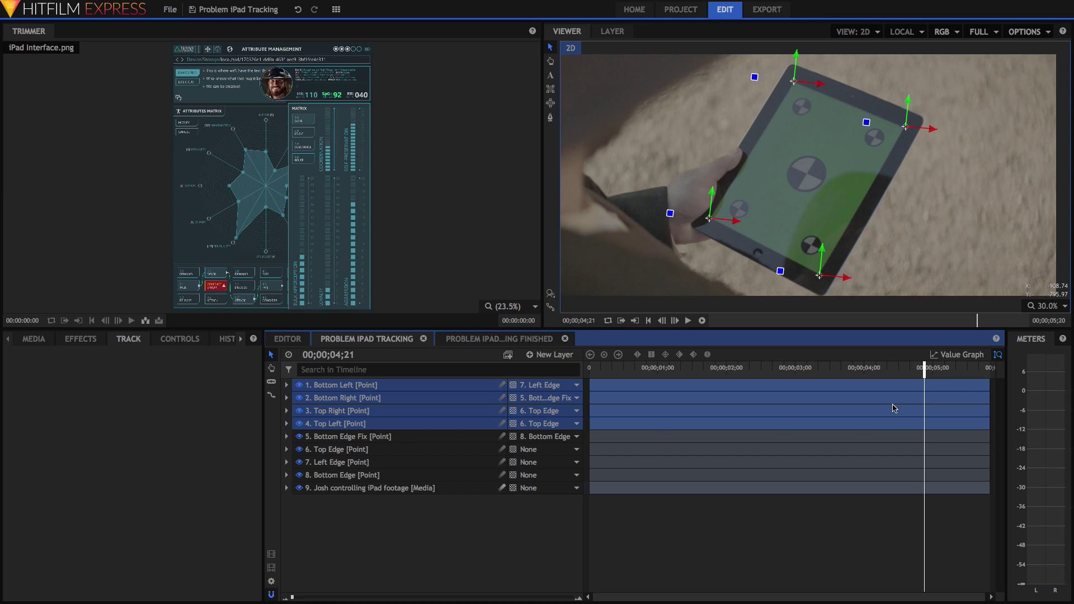
drag(918, 375, 629, 383)
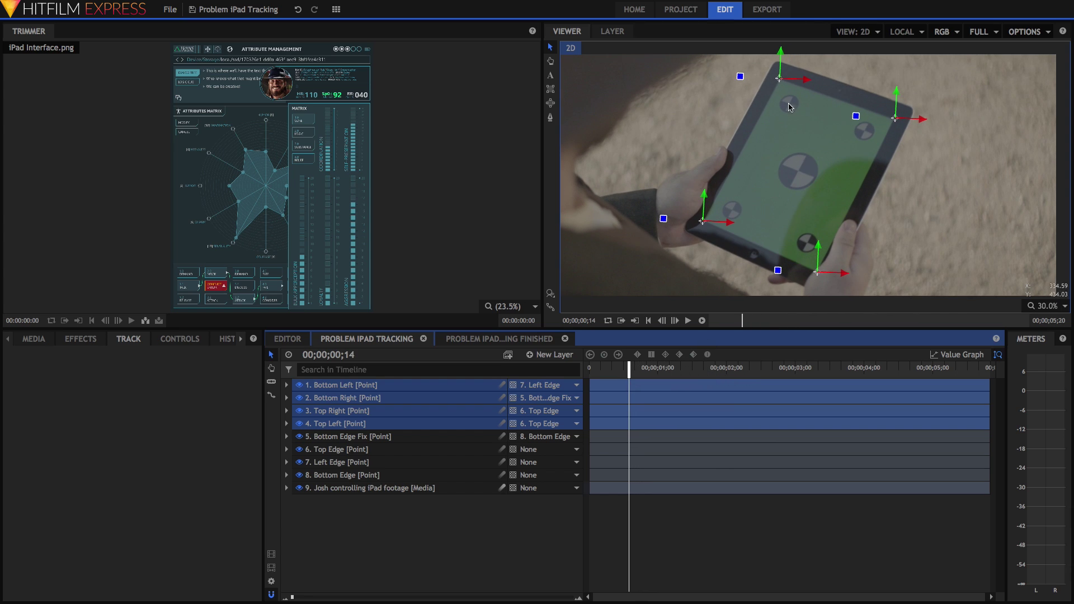
Step: Add iPad Interface.png as the top layer over the iPad and apply Quad Warp to it
click(33, 340)
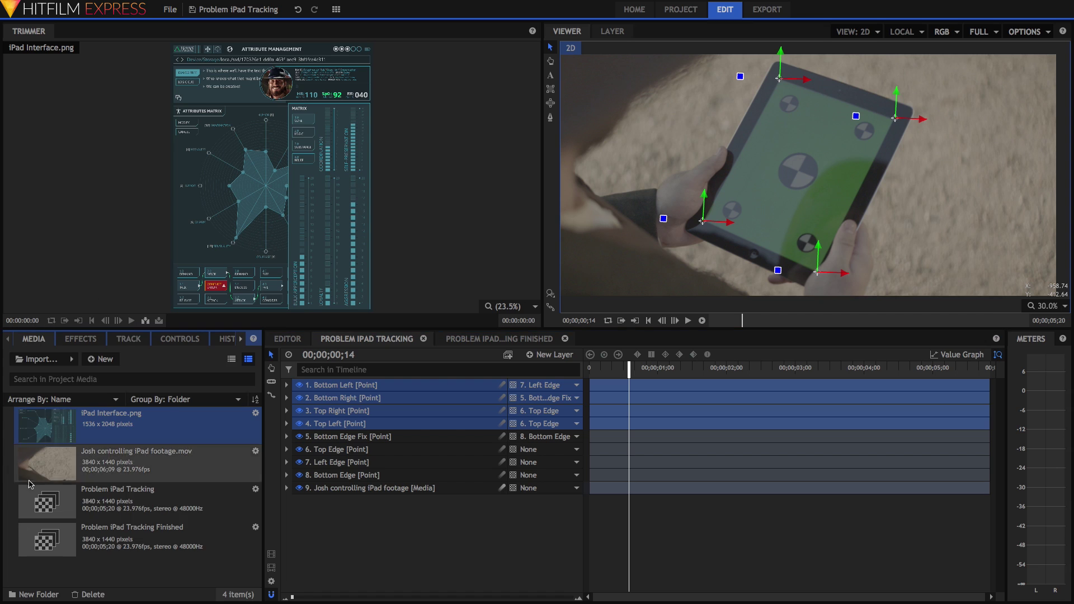
drag(294, 371, 322, 386)
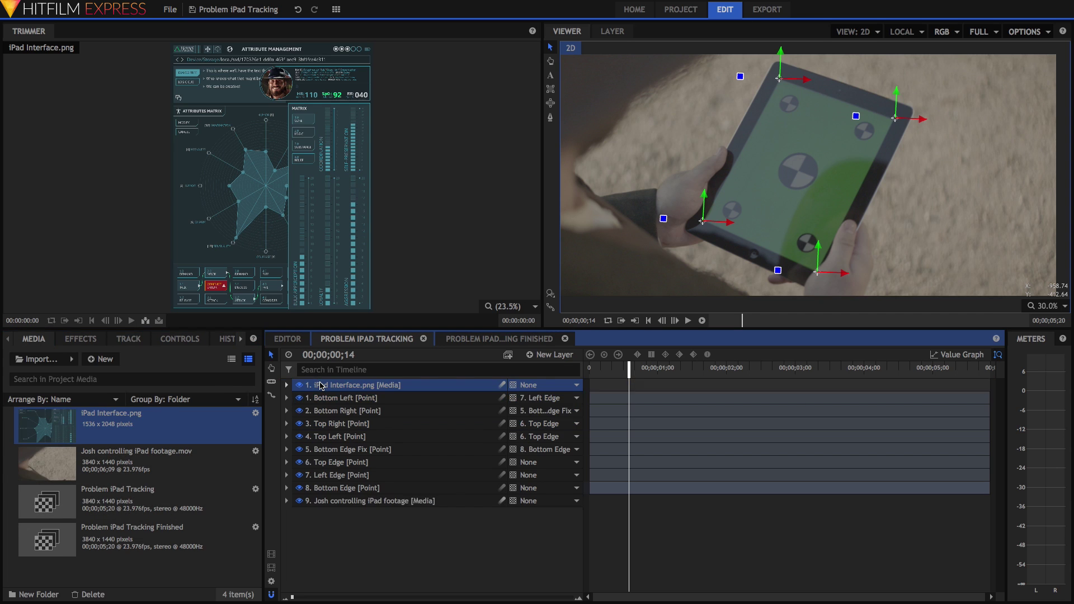
drag(729, 162, 807, 190)
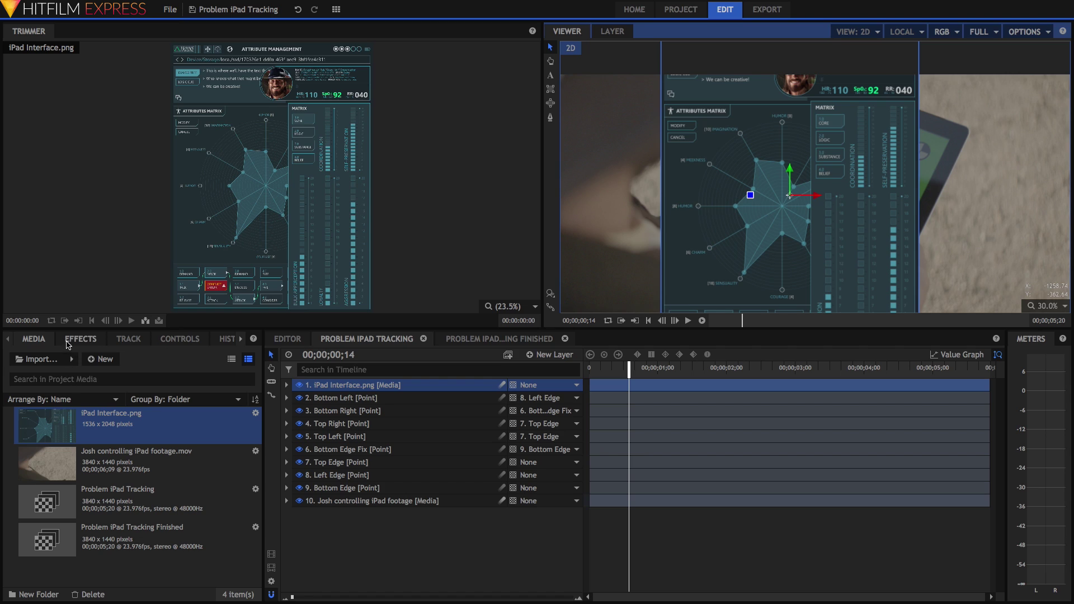
click(67, 342)
click(66, 361)
text(Q)
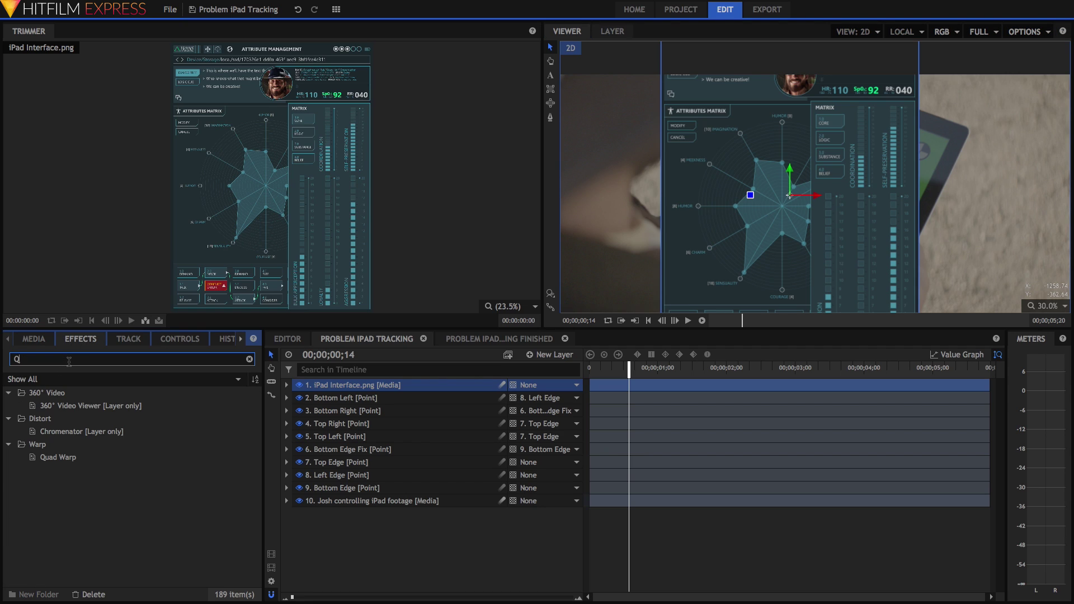
text(uad)
drag(64, 414, 346, 384)
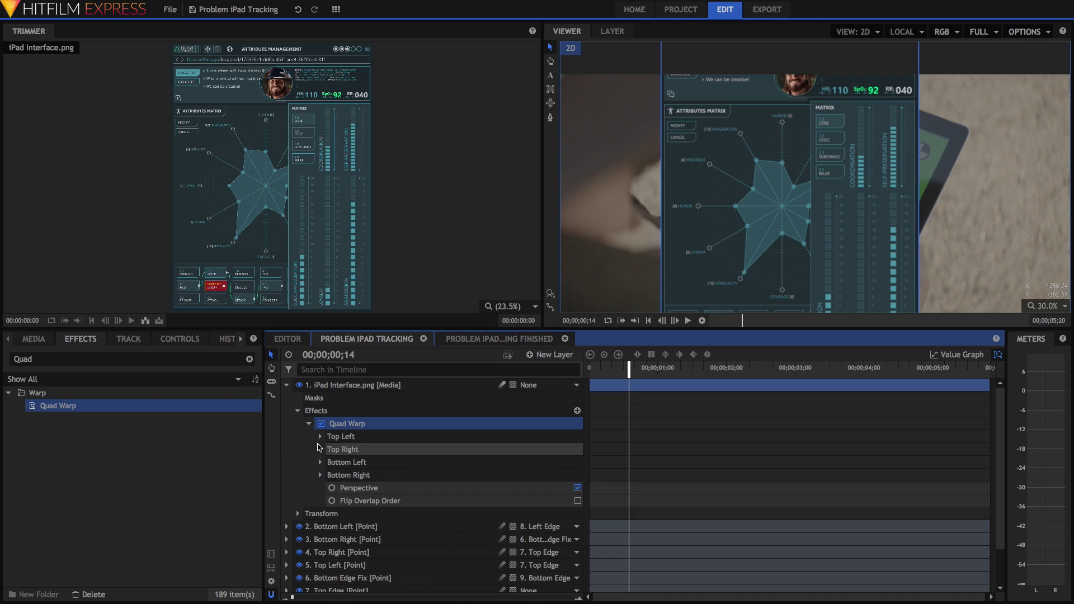
Step: Pin Quad Warp's Top Left, Top Right, Bottom Left and Bottom Right corners to the matching point layers
click(320, 436)
click(459, 462)
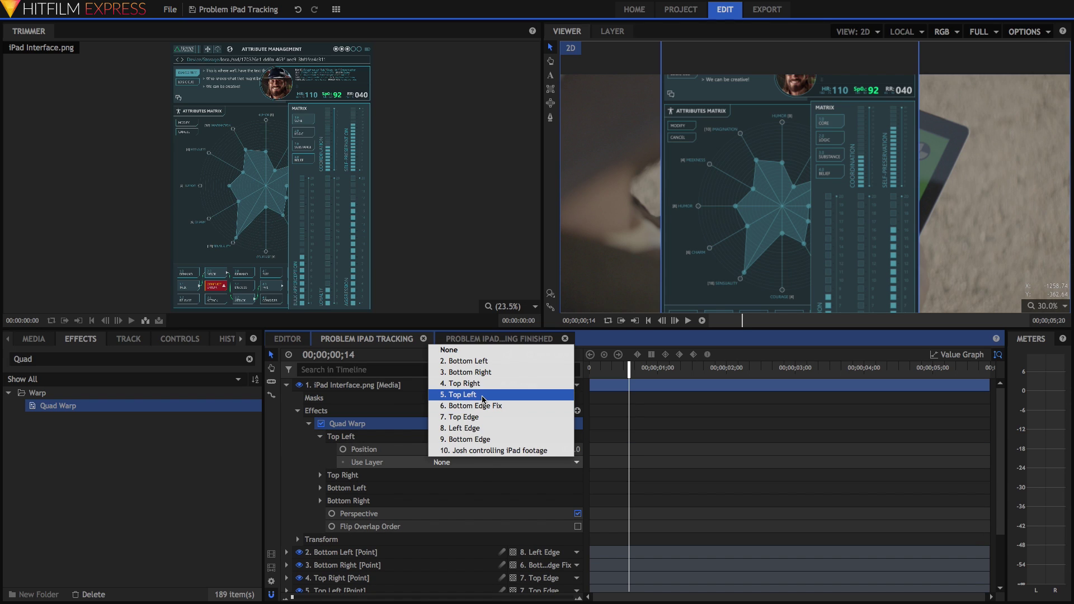
click(447, 399)
click(320, 475)
click(481, 501)
click(465, 431)
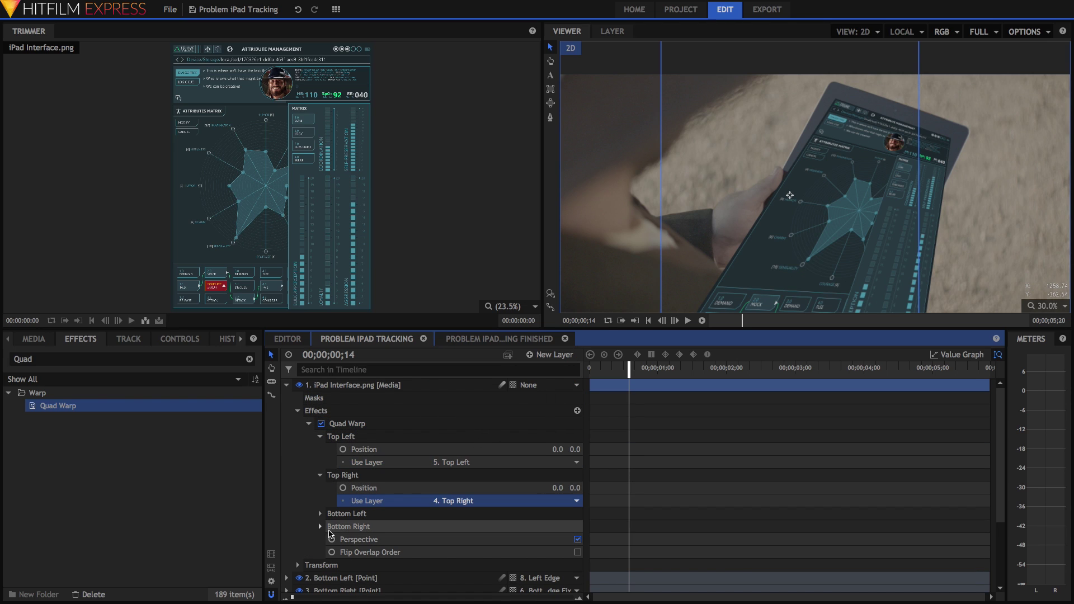
click(320, 513)
click(442, 539)
click(458, 441)
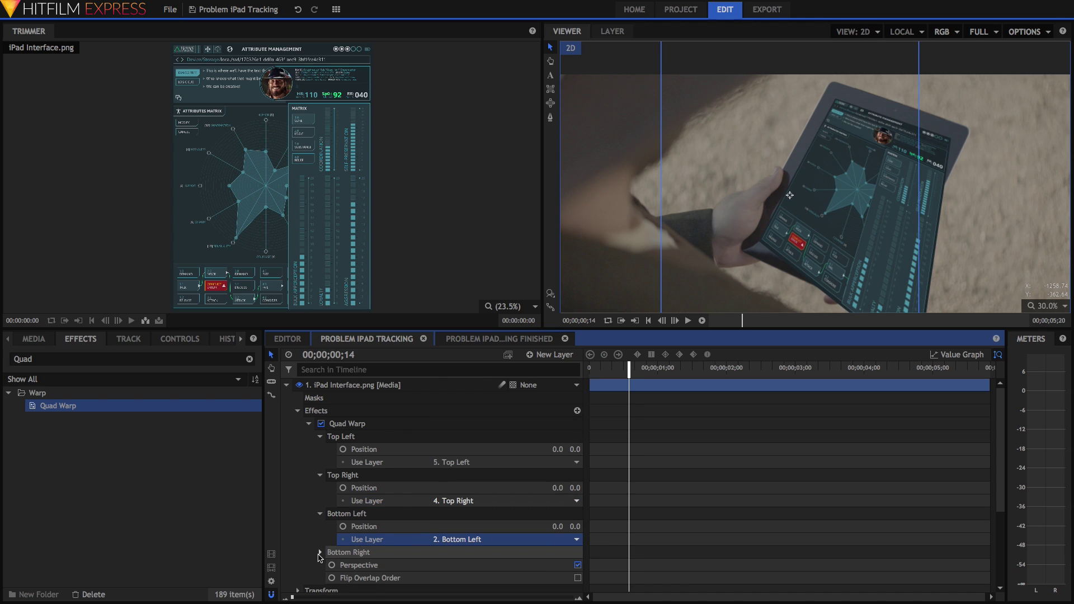
click(320, 553)
click(449, 578)
click(453, 424)
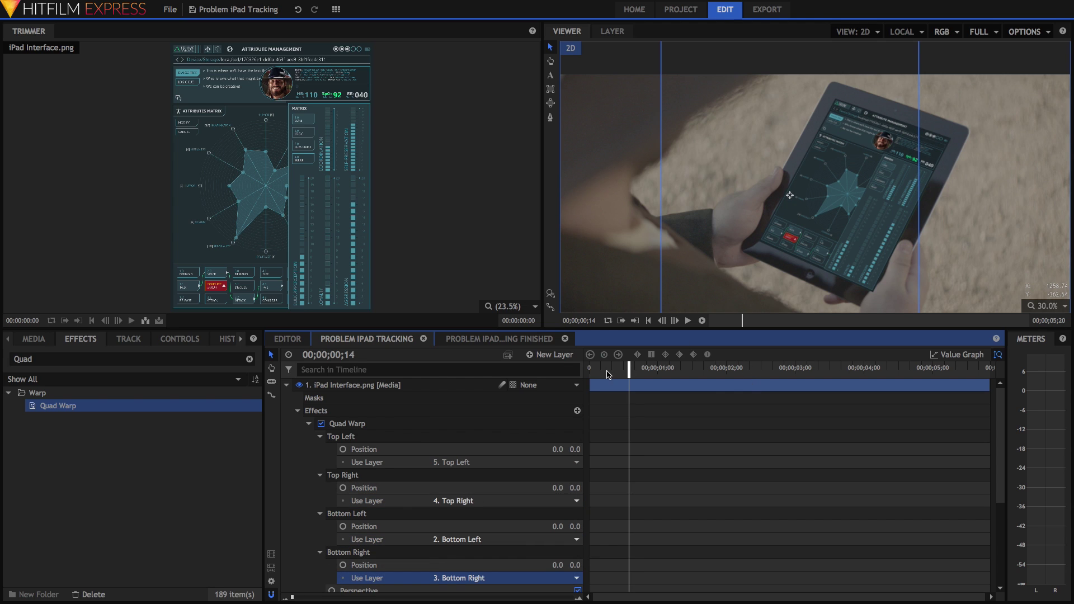
click(286, 385)
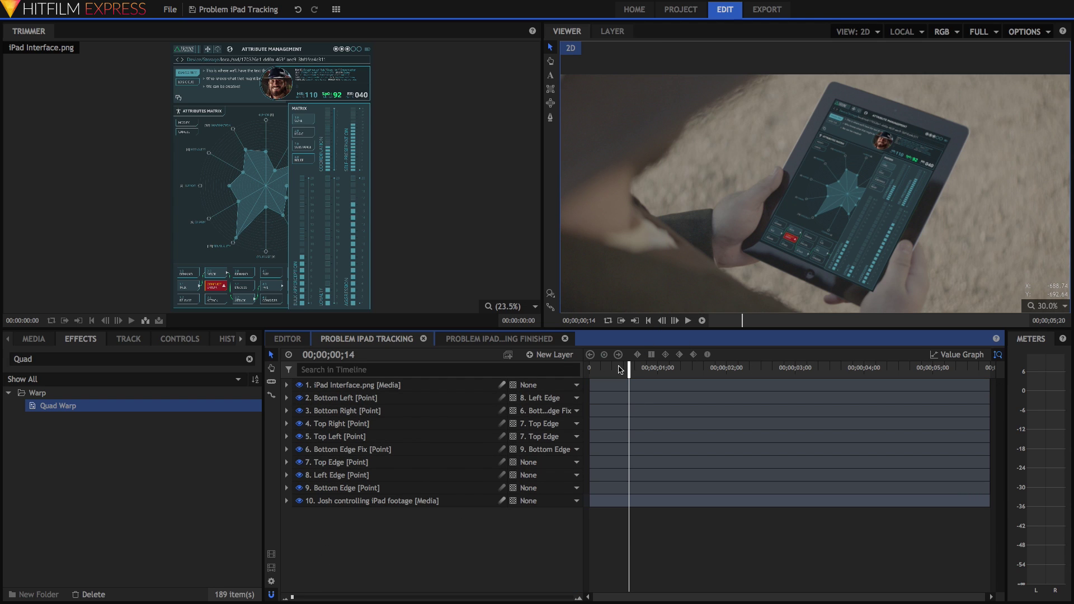
Step: Scrub through to the end of the clip, confirming the interface stays locked to the tablet
drag(620, 375, 654, 368)
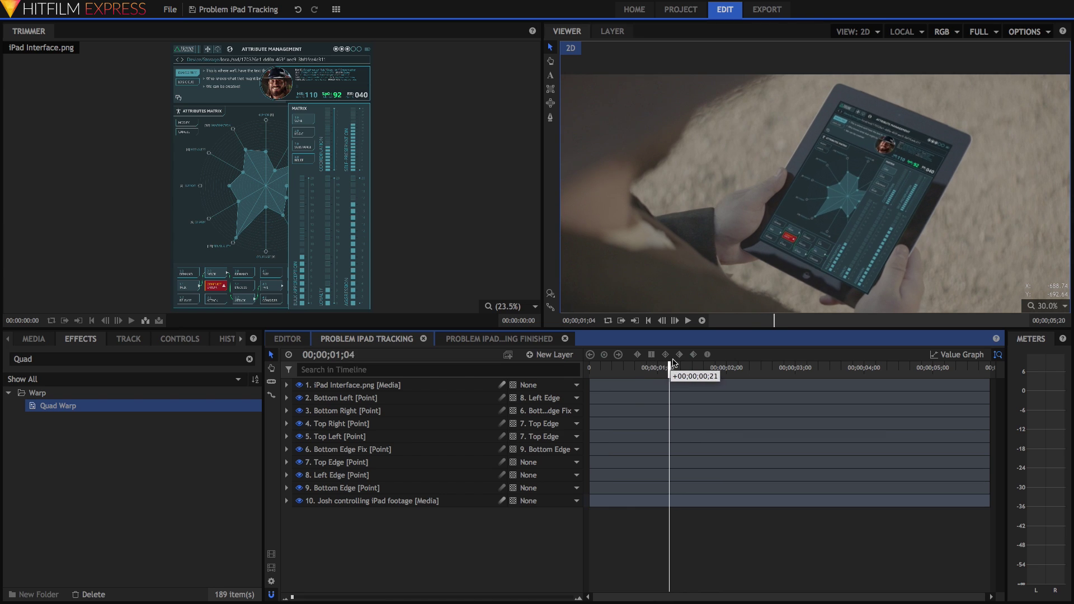
drag(673, 363, 942, 376)
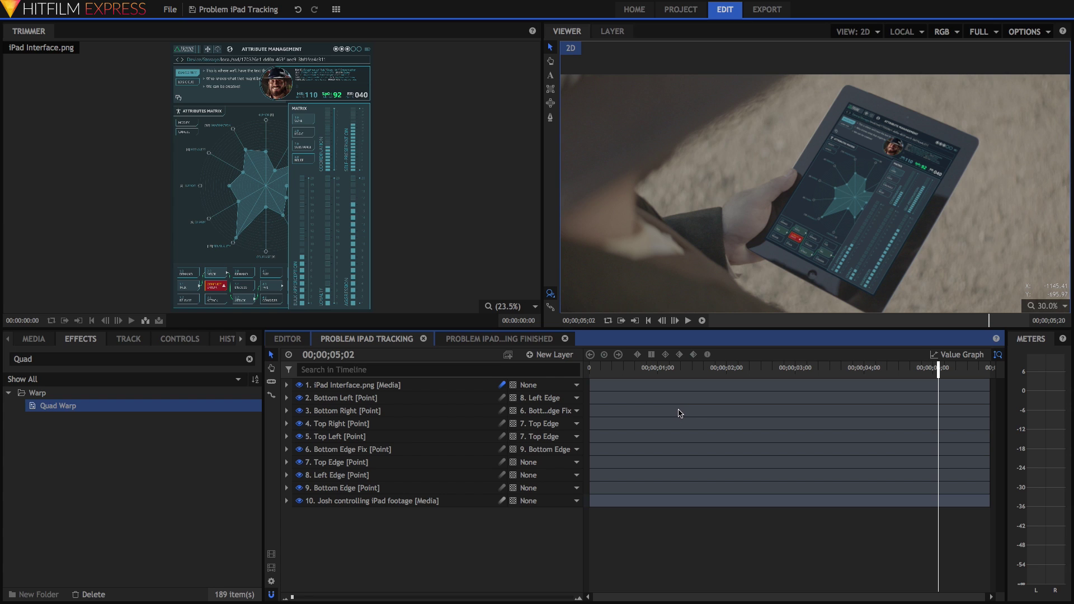